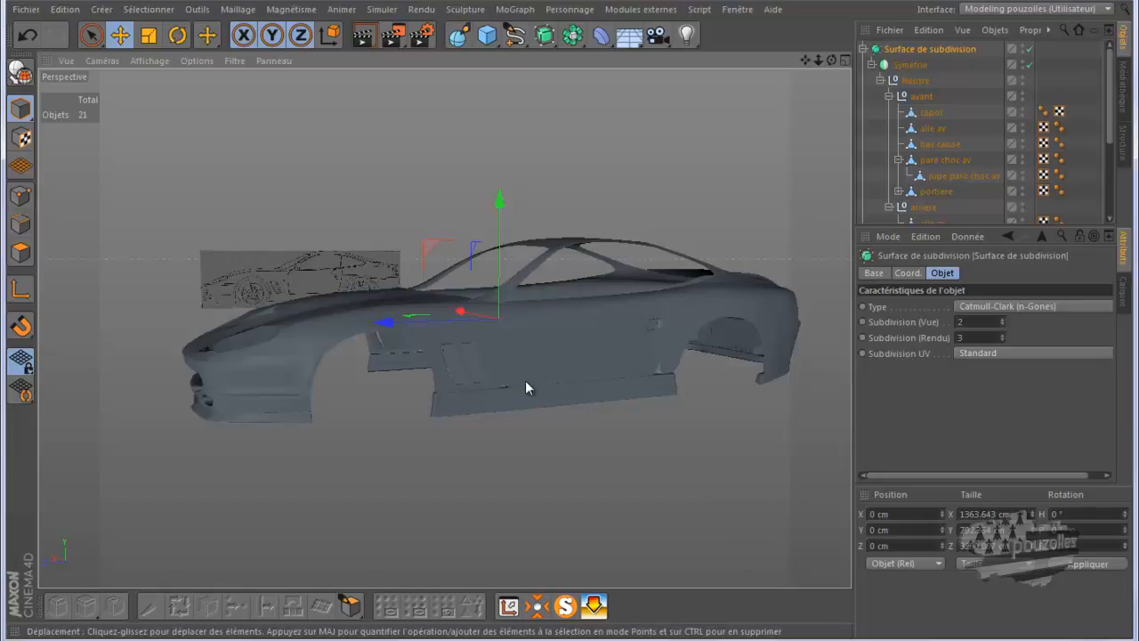
Examine the subdivided car body from the front, side and rear.
drag(832, 60, 191, 285)
scroll(188, 349, up, 5)
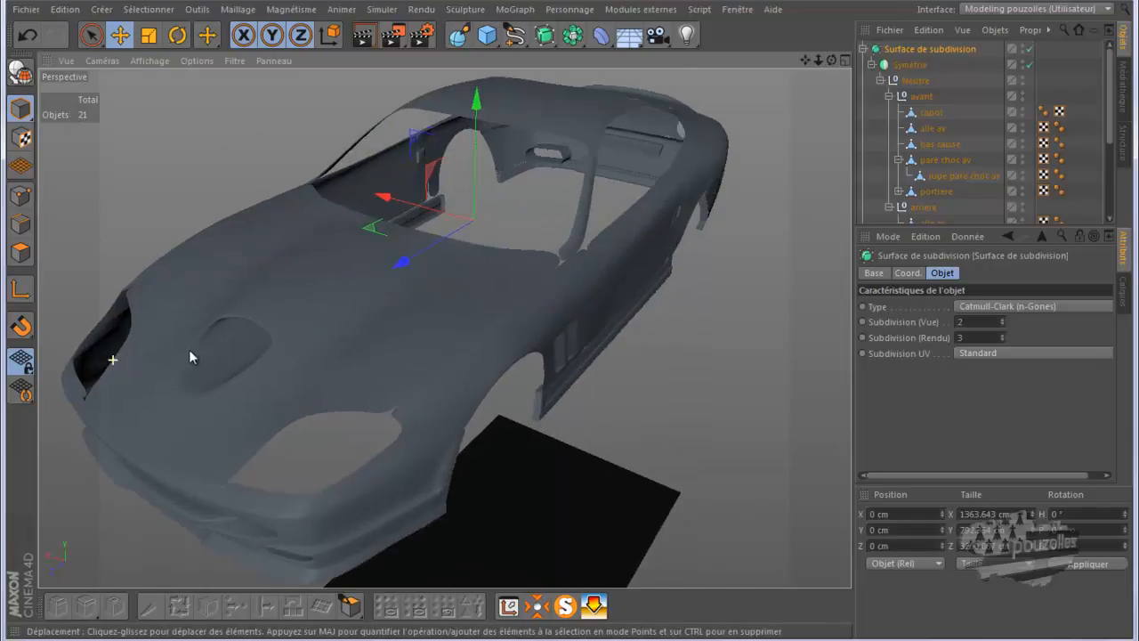
alt+drag(587, 327, 570, 321)
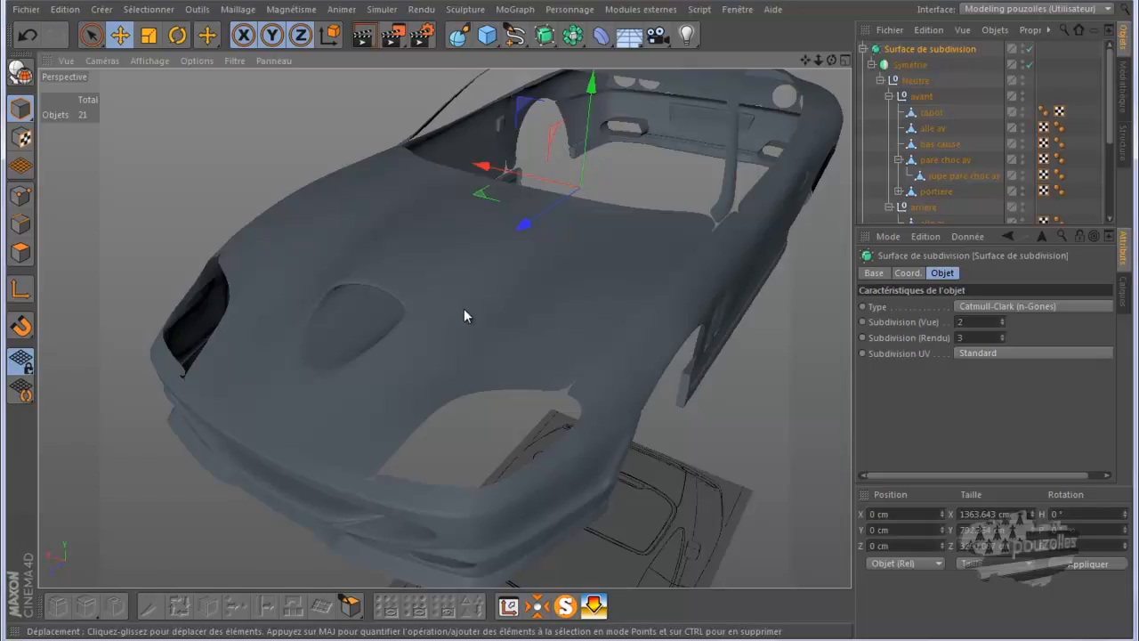
alt+drag(623, 267, 588, 322)
drag(825, 64, 565, 320)
alt+drag(440, 211, 314, 221)
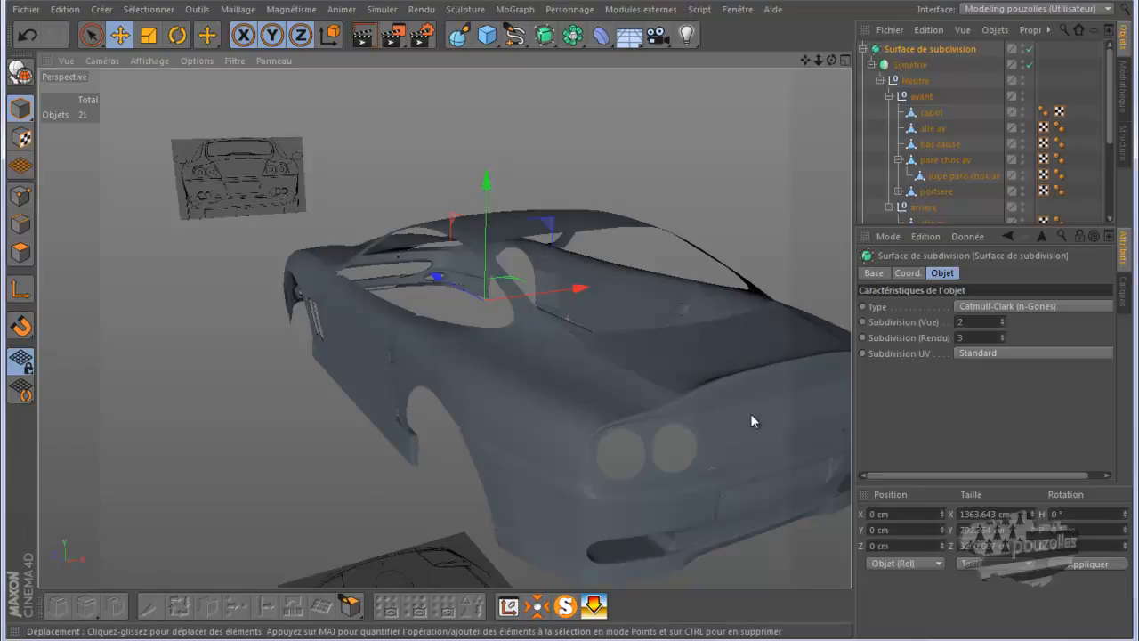
drag(832, 60, 569, 328)
drag(808, 57, 567, 326)
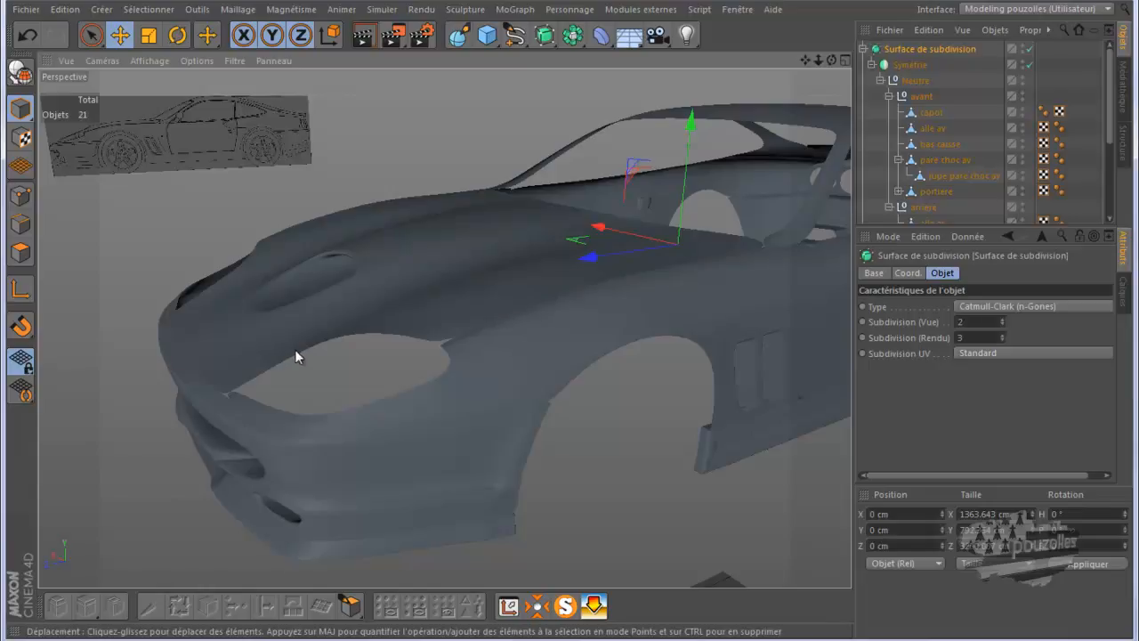
mouse_move(831, 59)
mouse_down()
mouse_move(581, 329)
mouse_move(574, 322)
mouse_up()
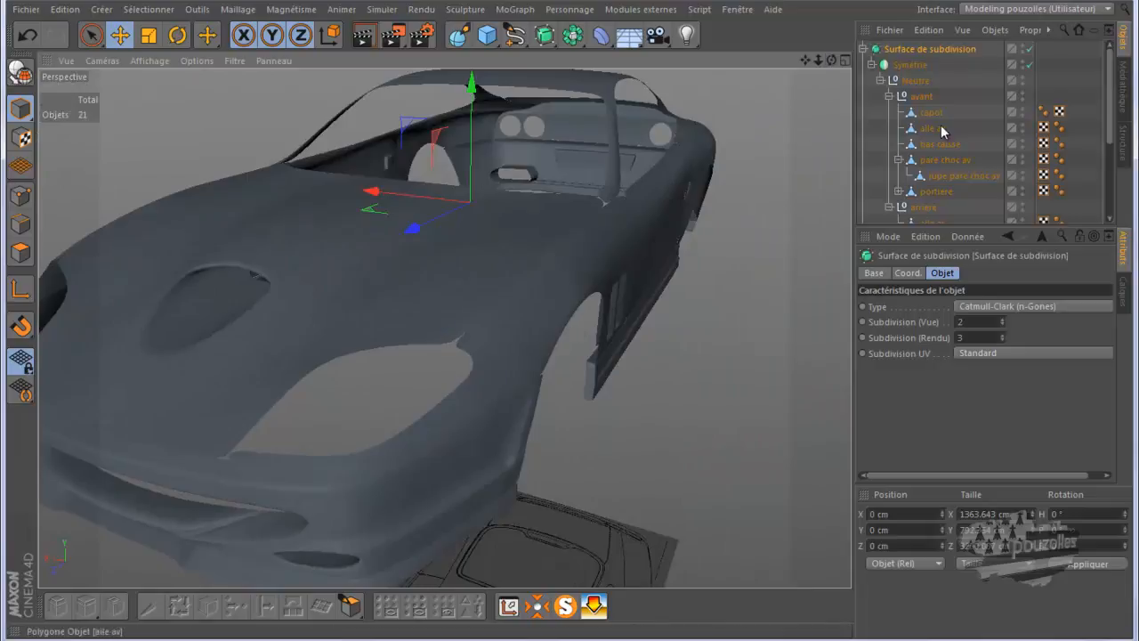
Try isolating the capot object with MagicSolo.
click(927, 113)
scroll(926, 114, down, 3)
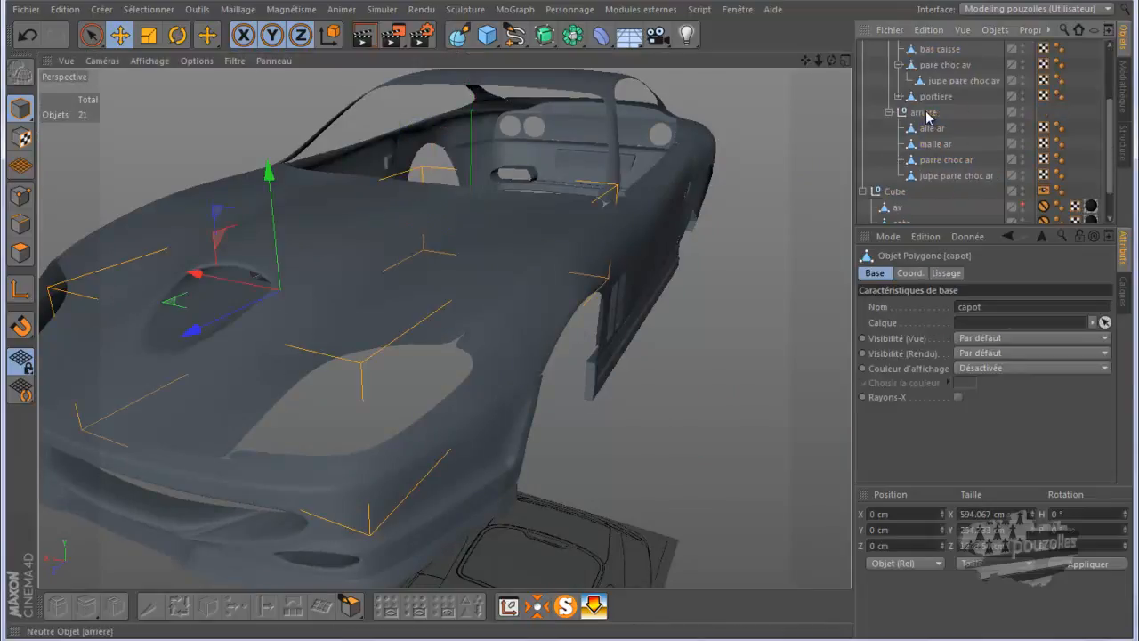
scroll(927, 115, up, 3)
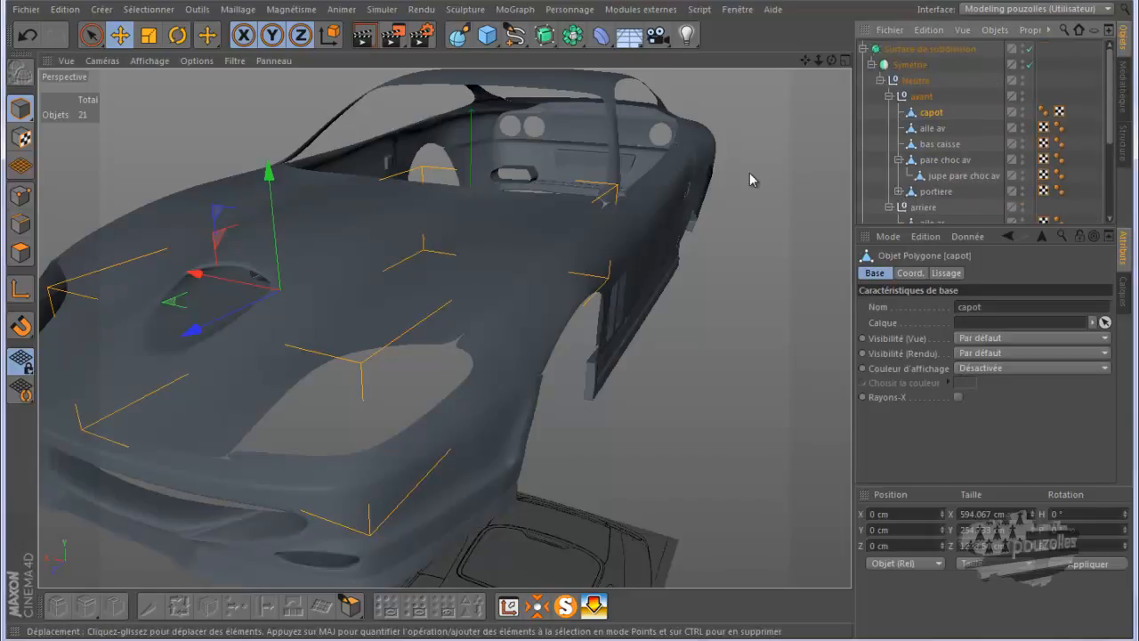
drag(806, 61, 588, 317)
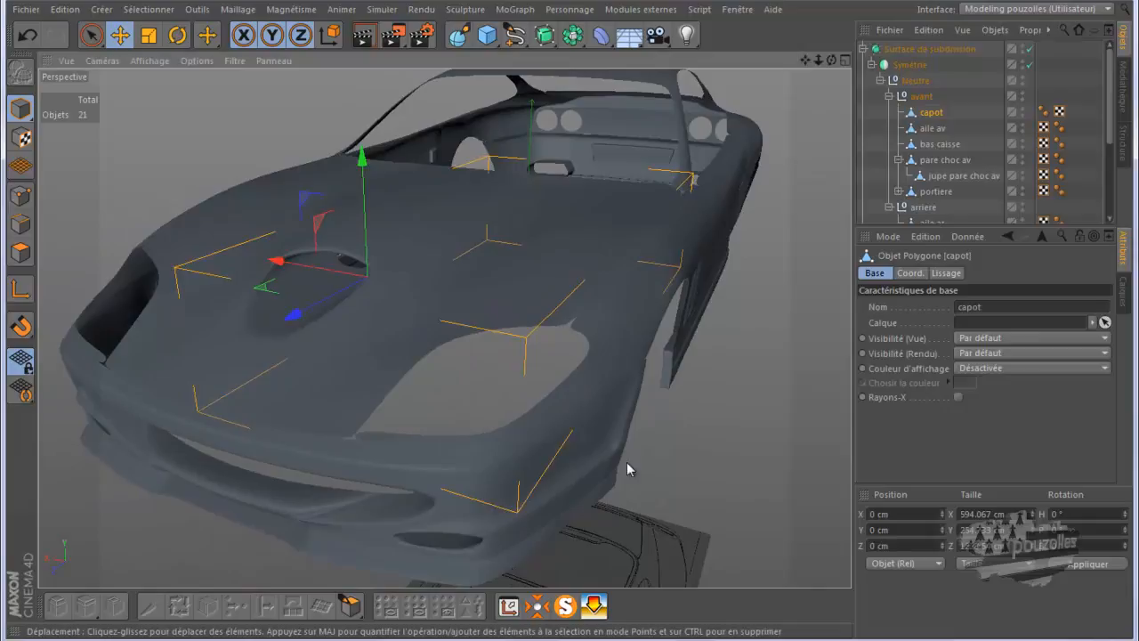
click(575, 607)
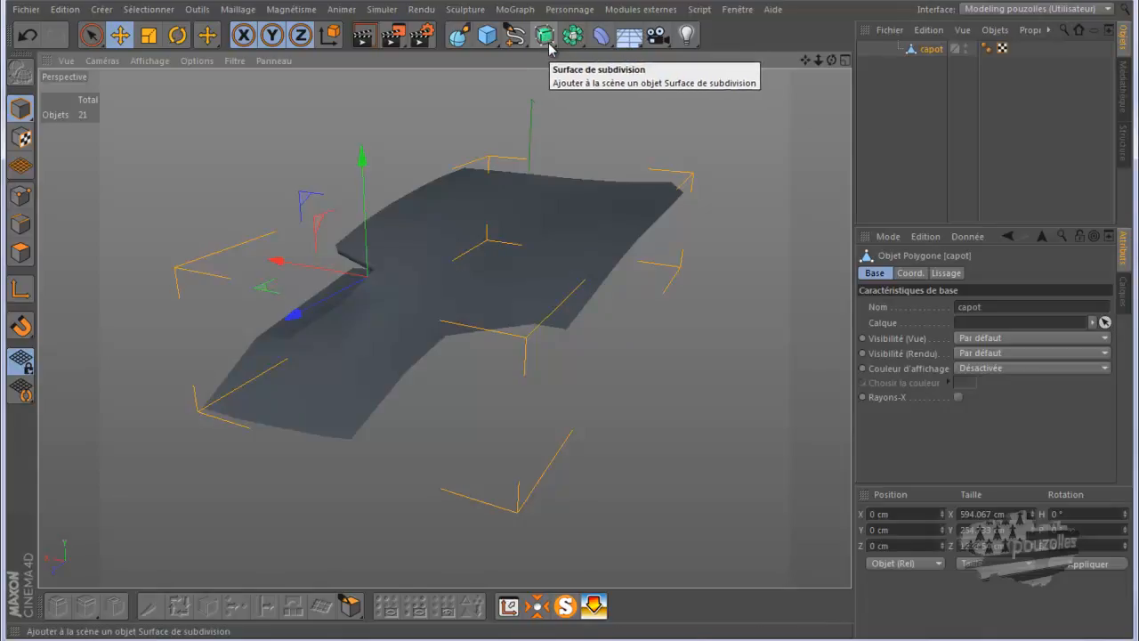
click(589, 600)
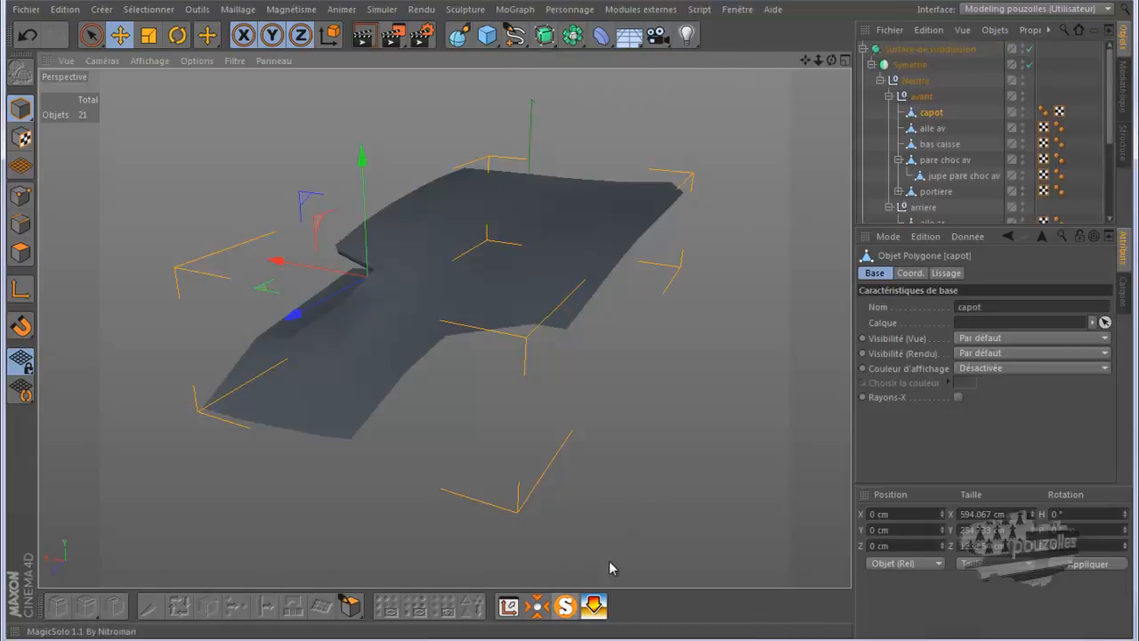
Move capot directly under Surface de subdivision, outside Symétrie, and hide the Symétrie object in the viewport.
drag(931, 116, 916, 55)
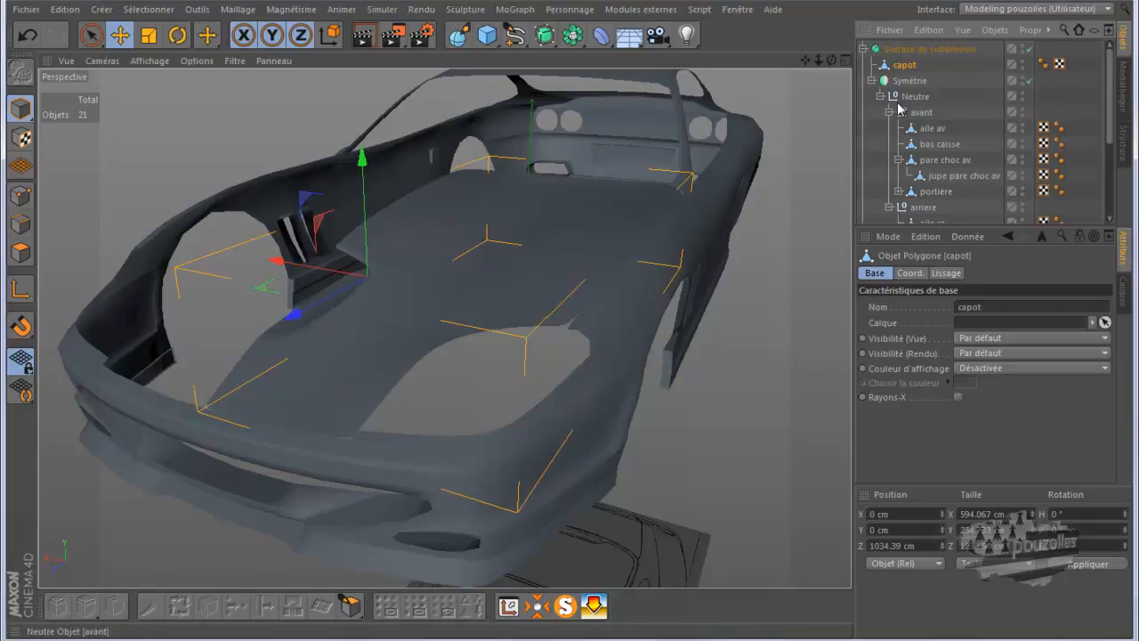
click(1027, 80)
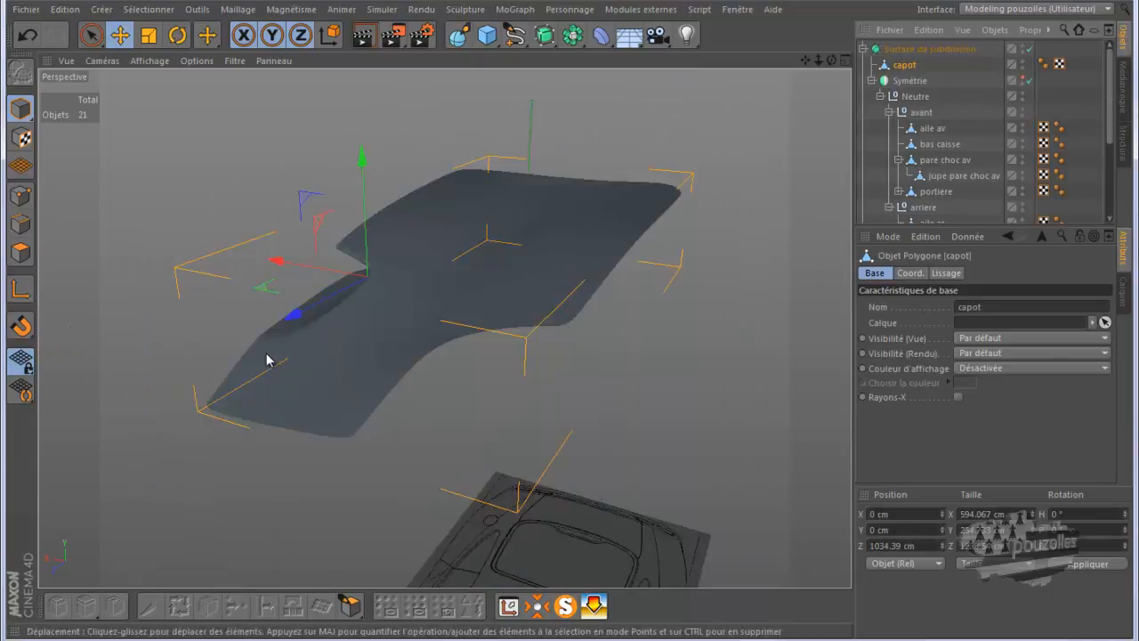
scroll(238, 325, up, 6)
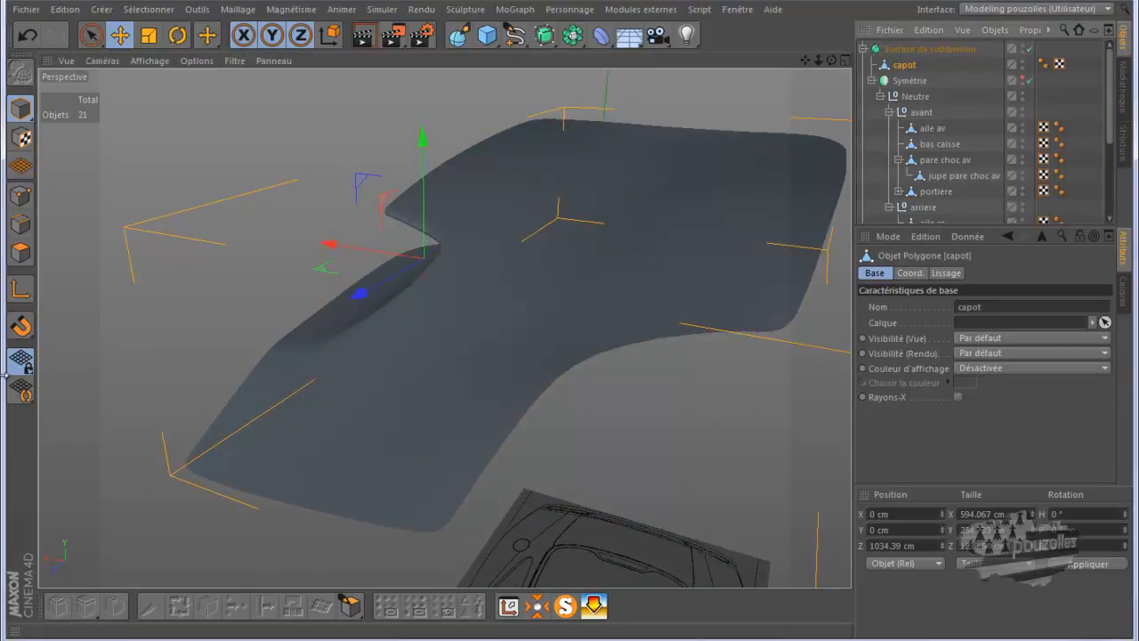
Cut a loop close to the capot's front edge in Points mode, using the Knife in Boucle mode.
click(22, 197)
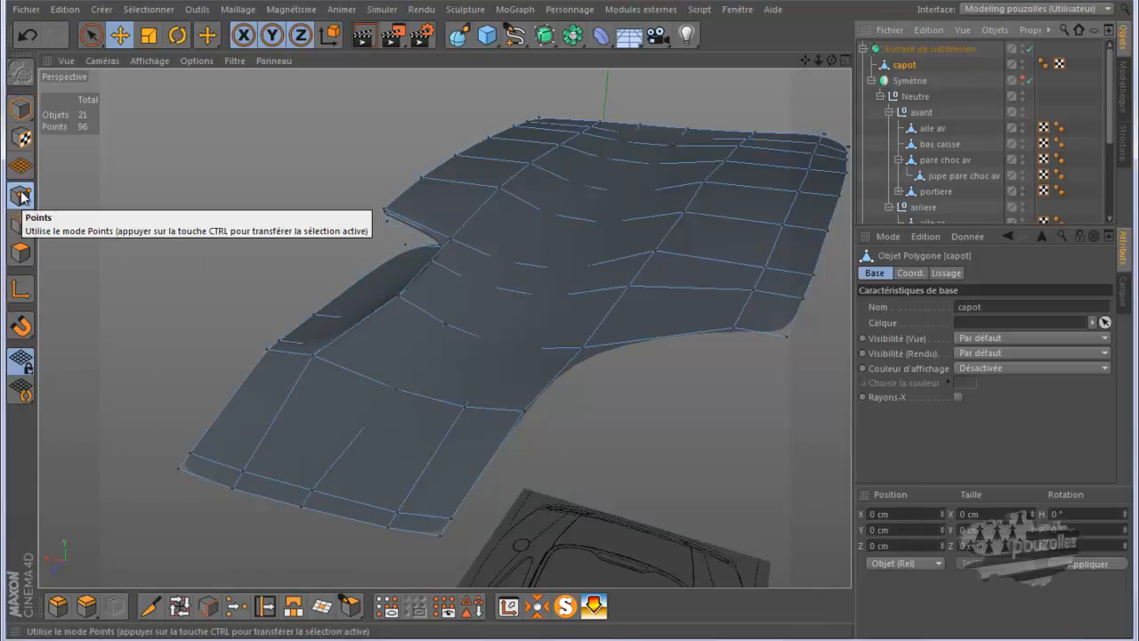
click(152, 607)
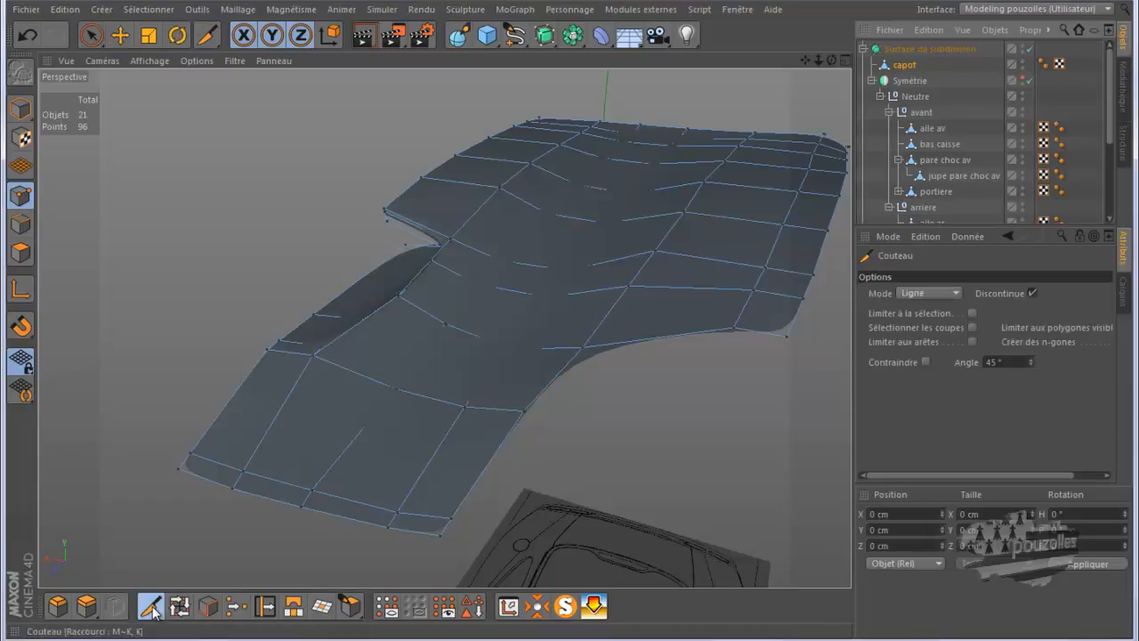
click(930, 294)
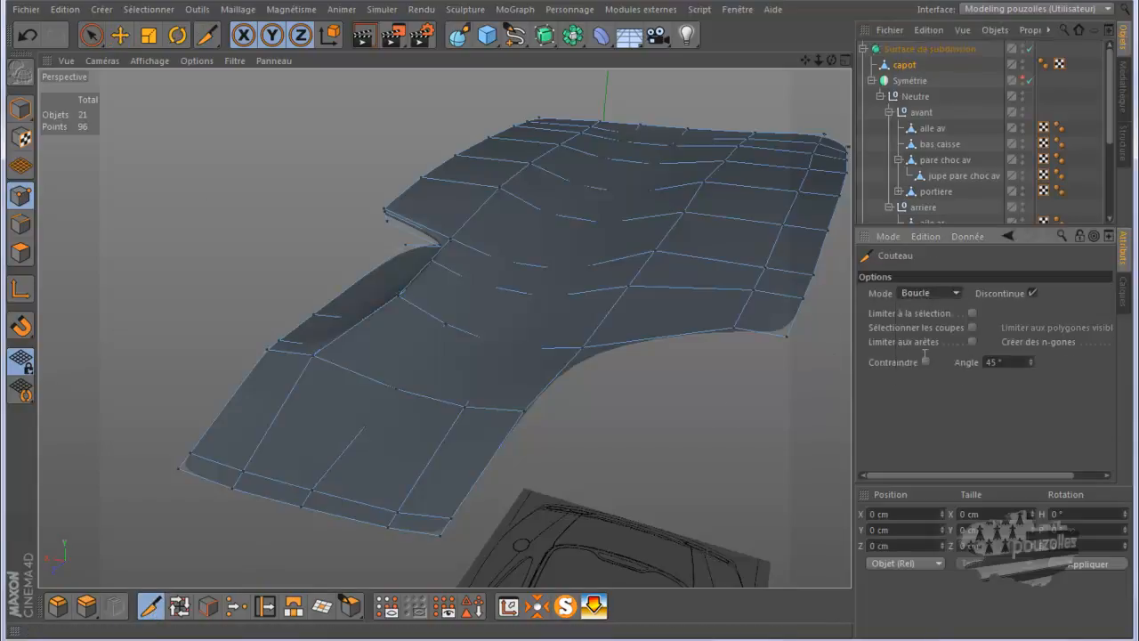
click(921, 356)
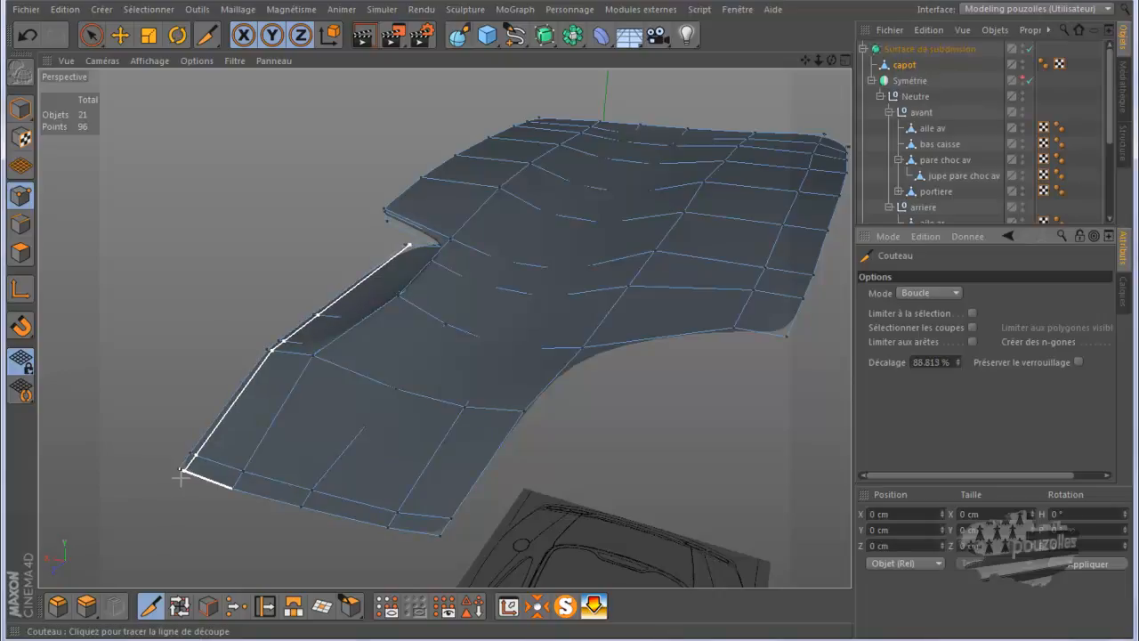
scroll(169, 465, up, 4)
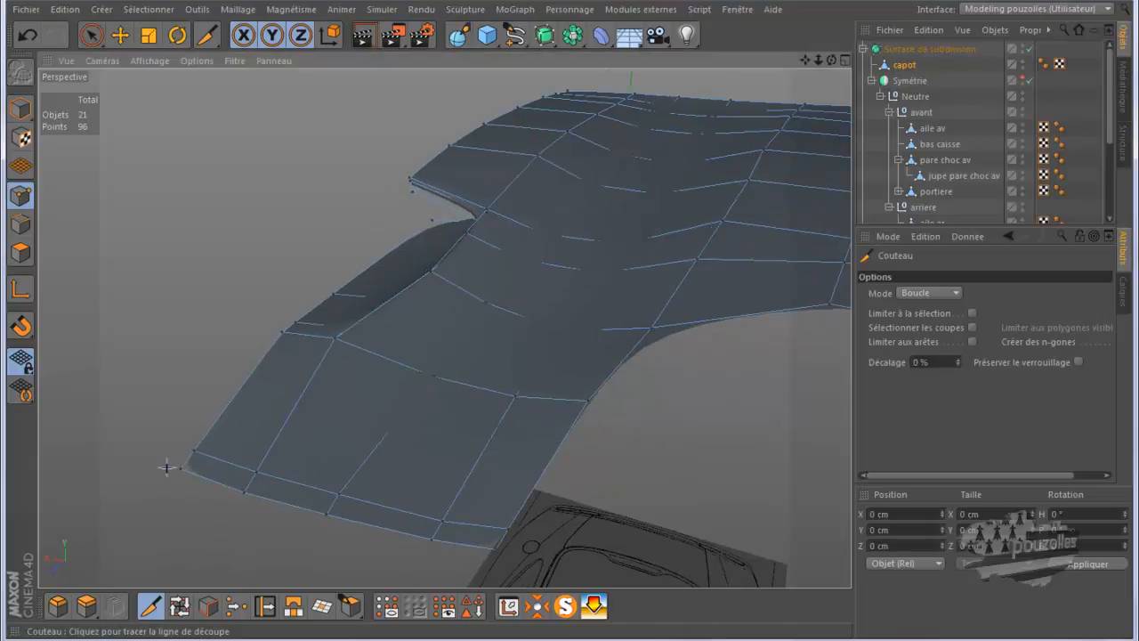
scroll(432, 565, up, 3)
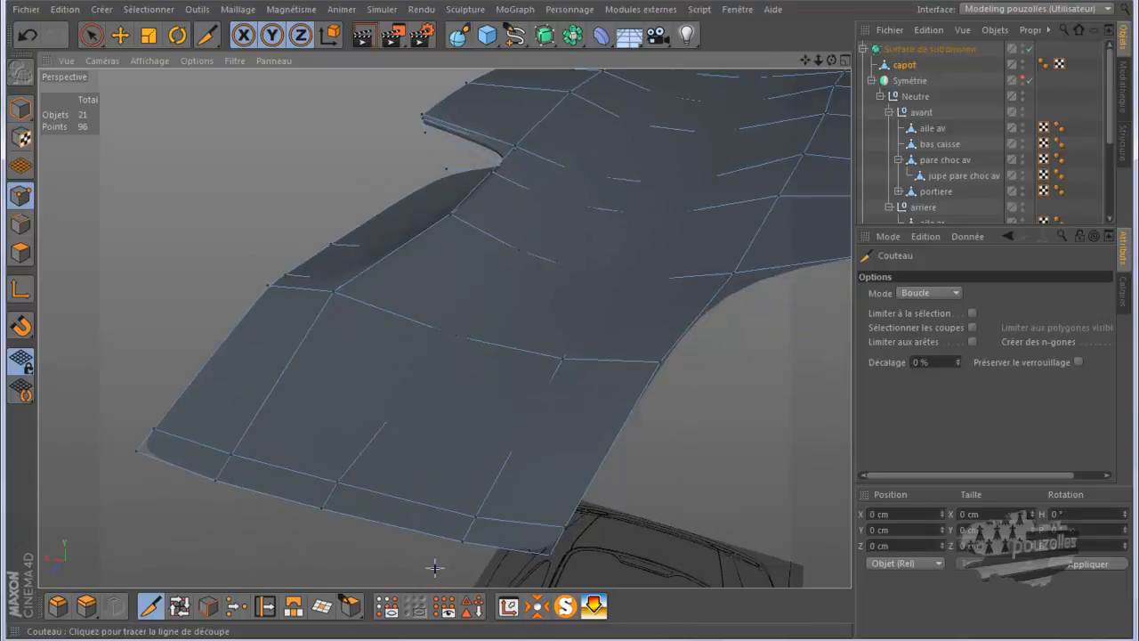
scroll(435, 567, down, 1)
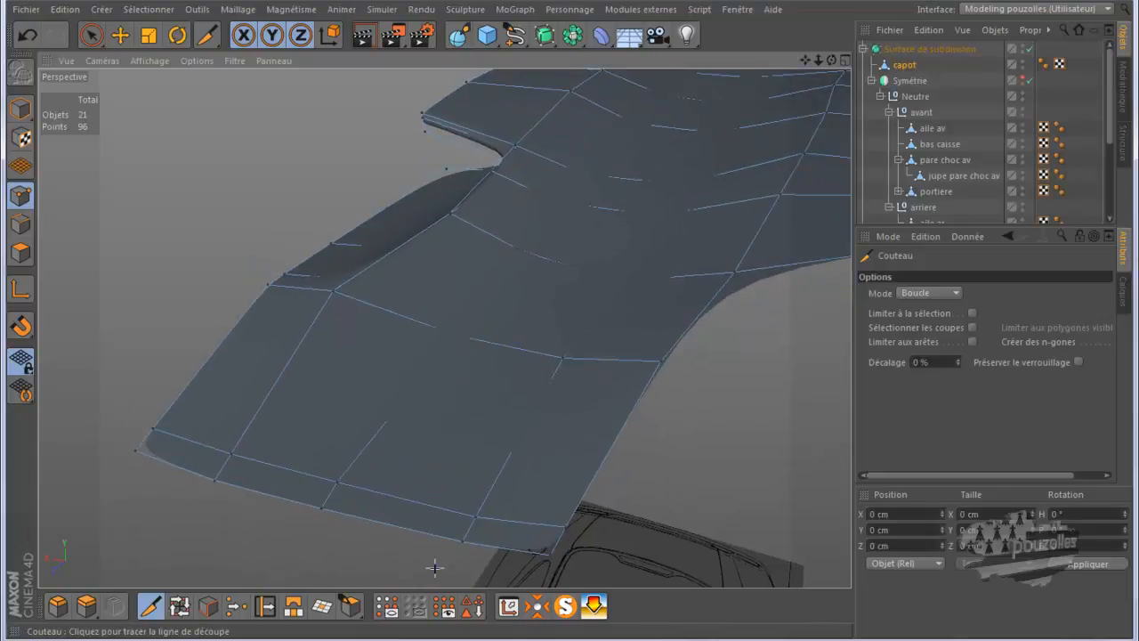
click(556, 547)
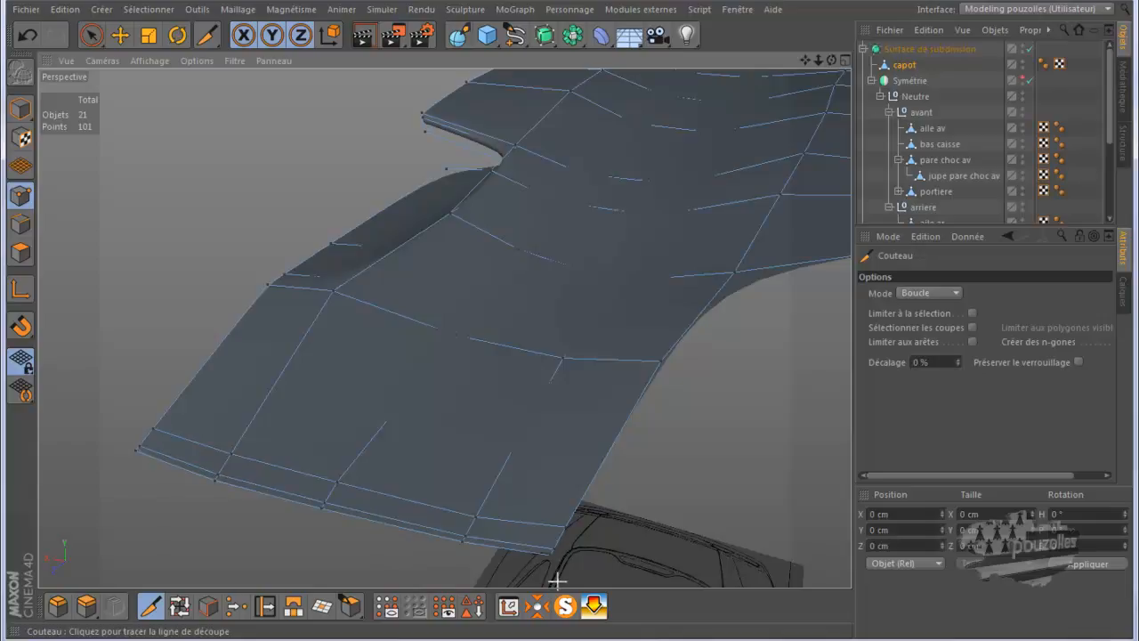
click(27, 35)
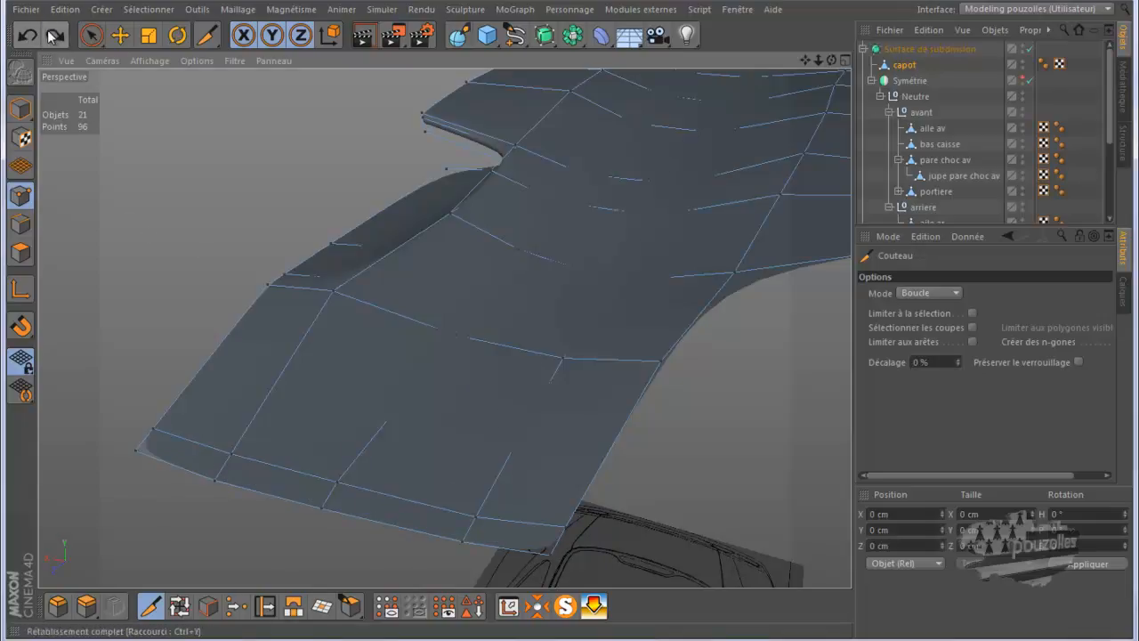
click(50, 37)
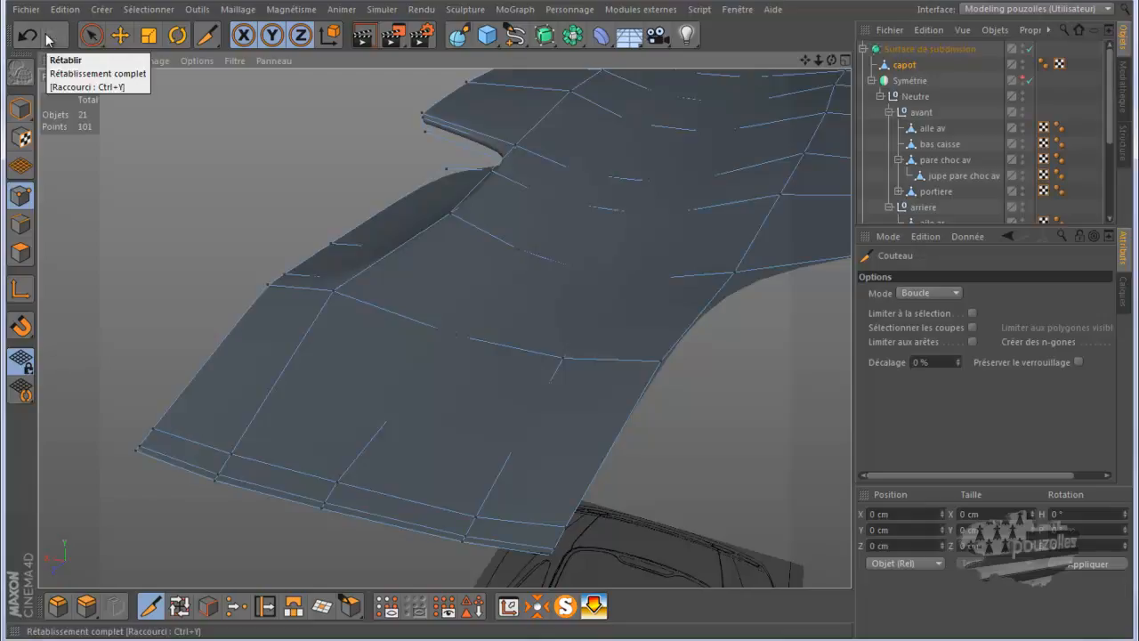
Cut loops close to the capot's headlight cutout edge on both sections and along its outer side edge.
alt+drag(92, 200, 142, 234)
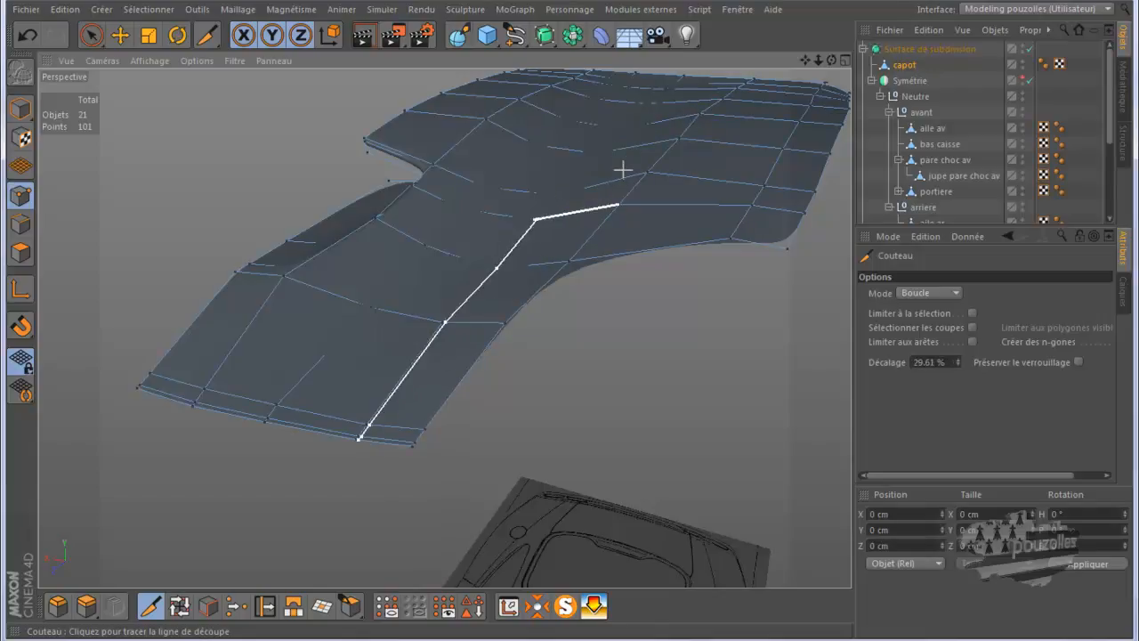
click(559, 264)
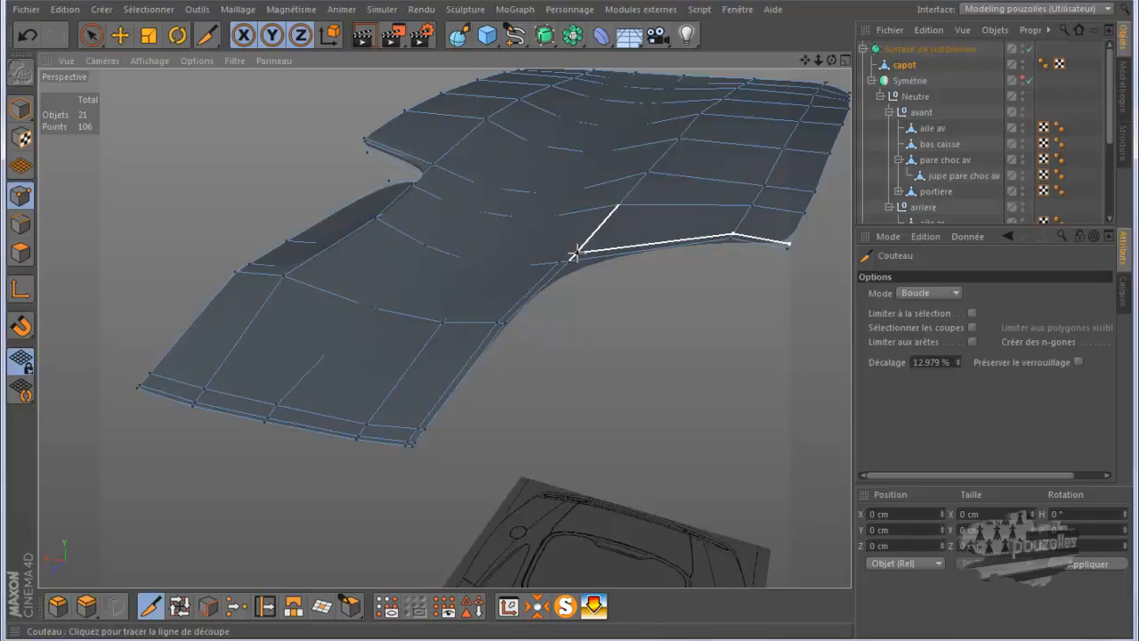
click(576, 253)
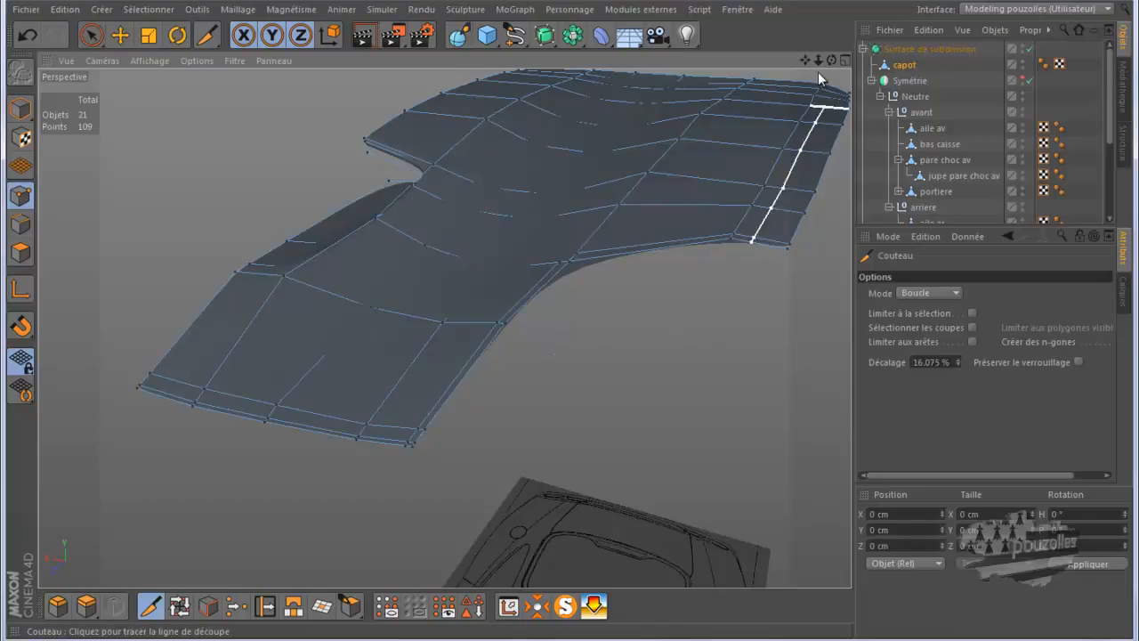
drag(805, 58, 577, 347)
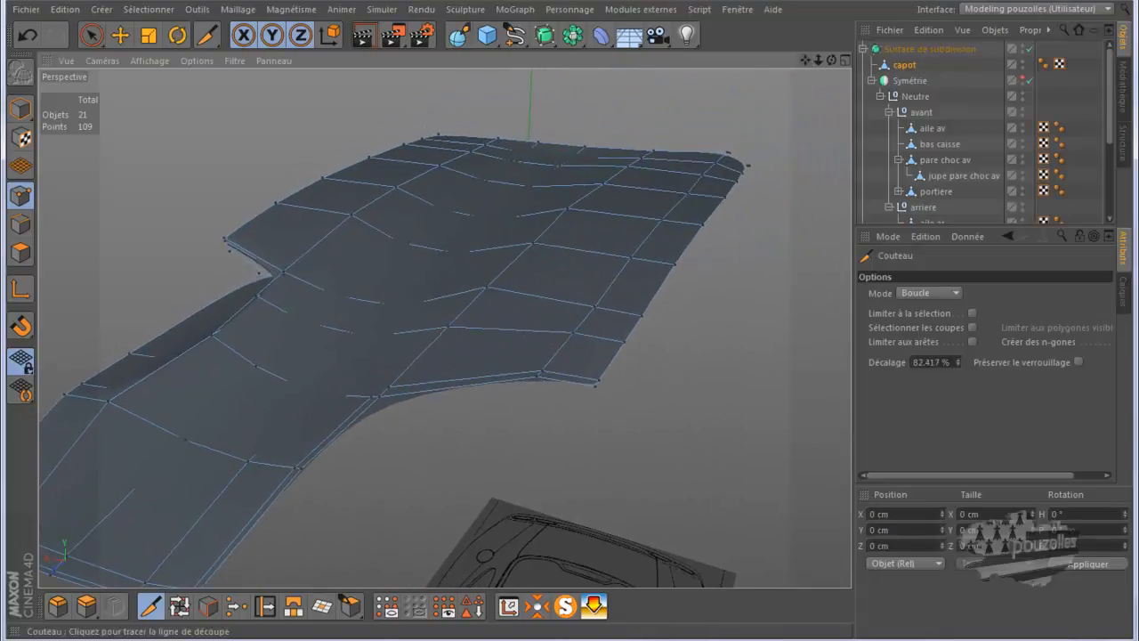
click(583, 378)
Select the two neighbouring points at the inner corner of the headlight cutout and weld them at their midpoint.
drag(833, 58, 558, 326)
mouse_move(806, 59)
mouse_down()
mouse_move(541, 337)
mouse_move(572, 328)
mouse_up()
drag(831, 59, 572, 321)
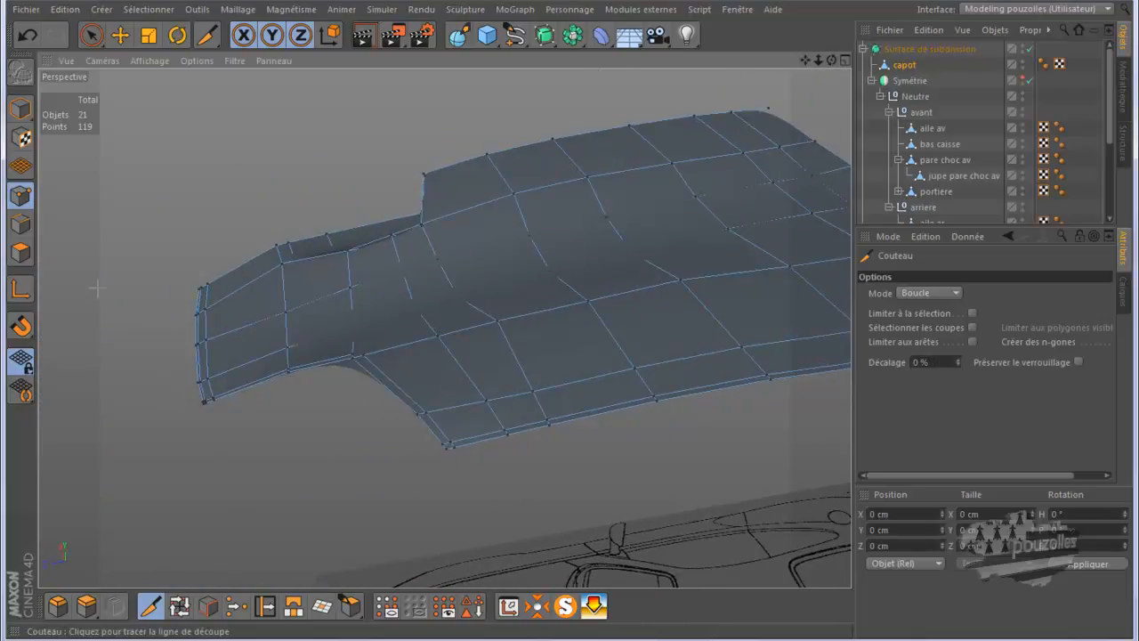
click(93, 36)
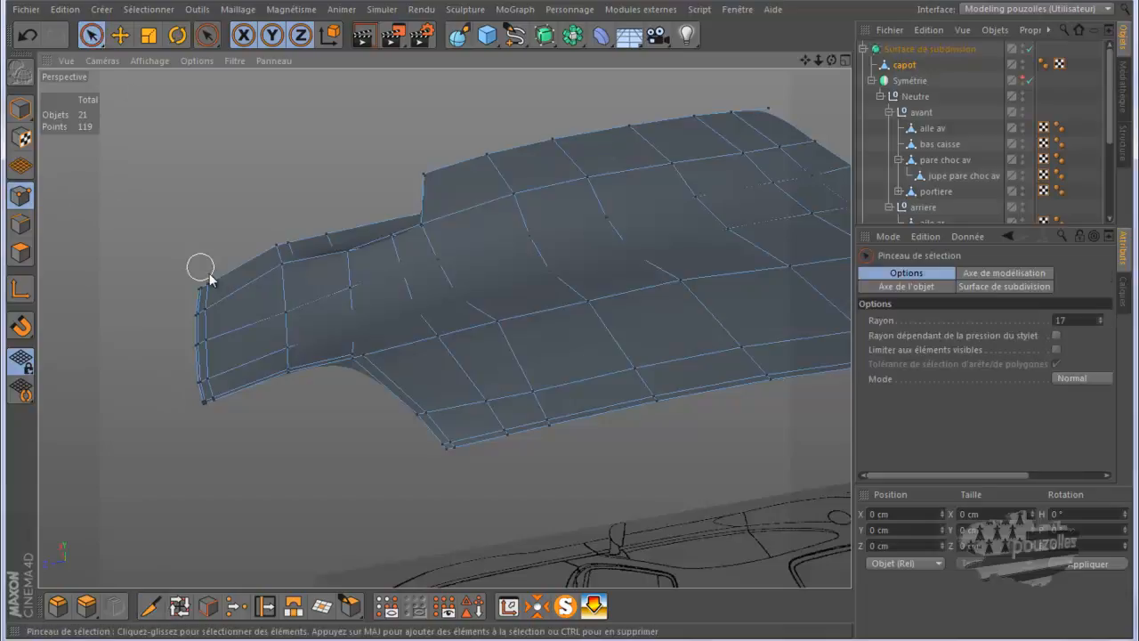
mouse_move(322, 358)
alt+right_down()
mouse_move(364, 383)
mouse_move(376, 349)
alt+right_up()
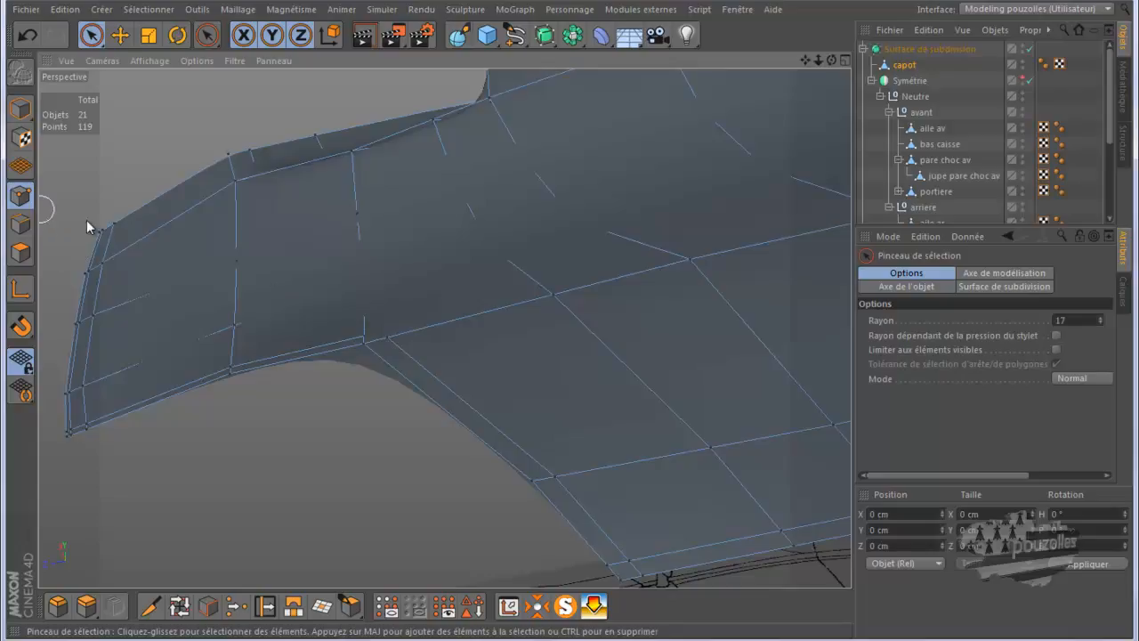
click(363, 335)
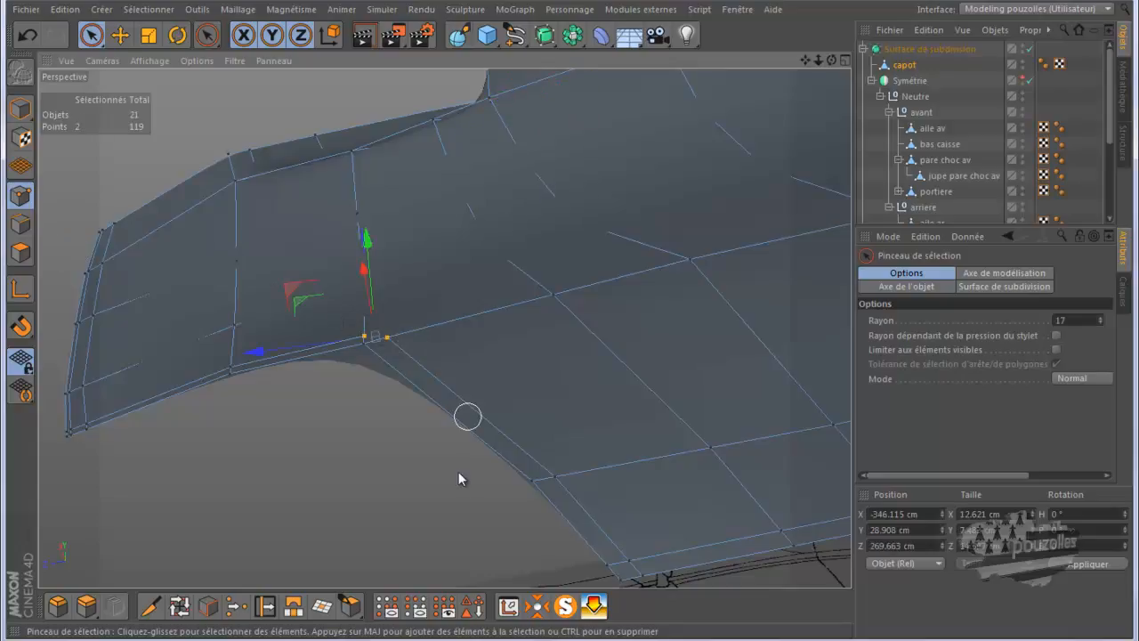
click(237, 607)
click(375, 338)
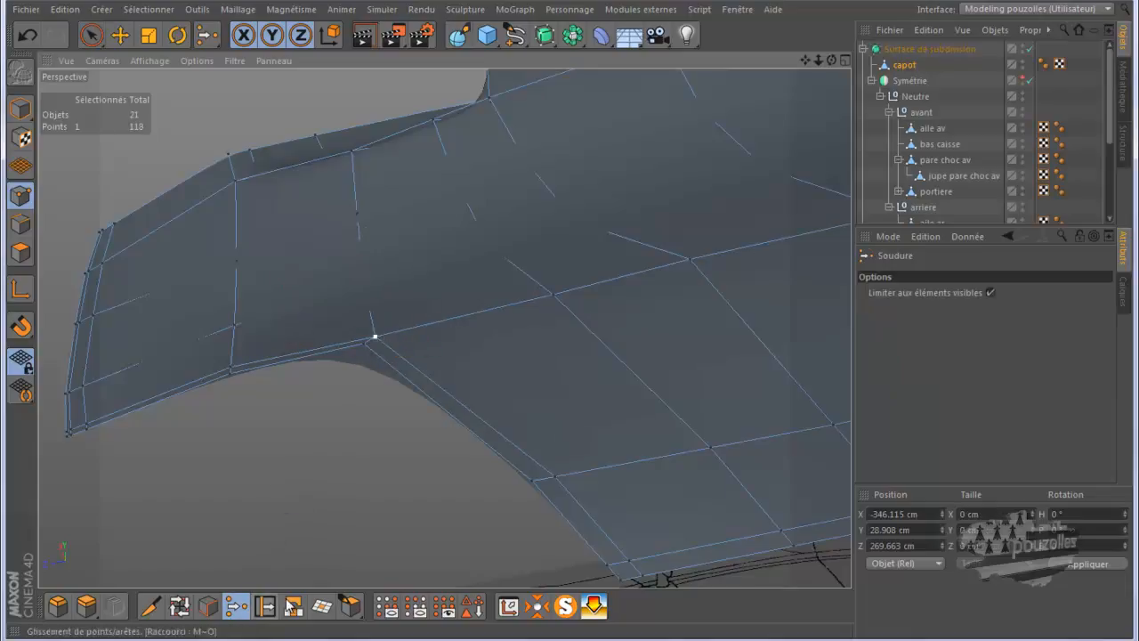
Slide the welded corner point away from the cutout edge to about X -336.3 cm, Y 25.1 cm, Z 272.7 cm.
click(265, 606)
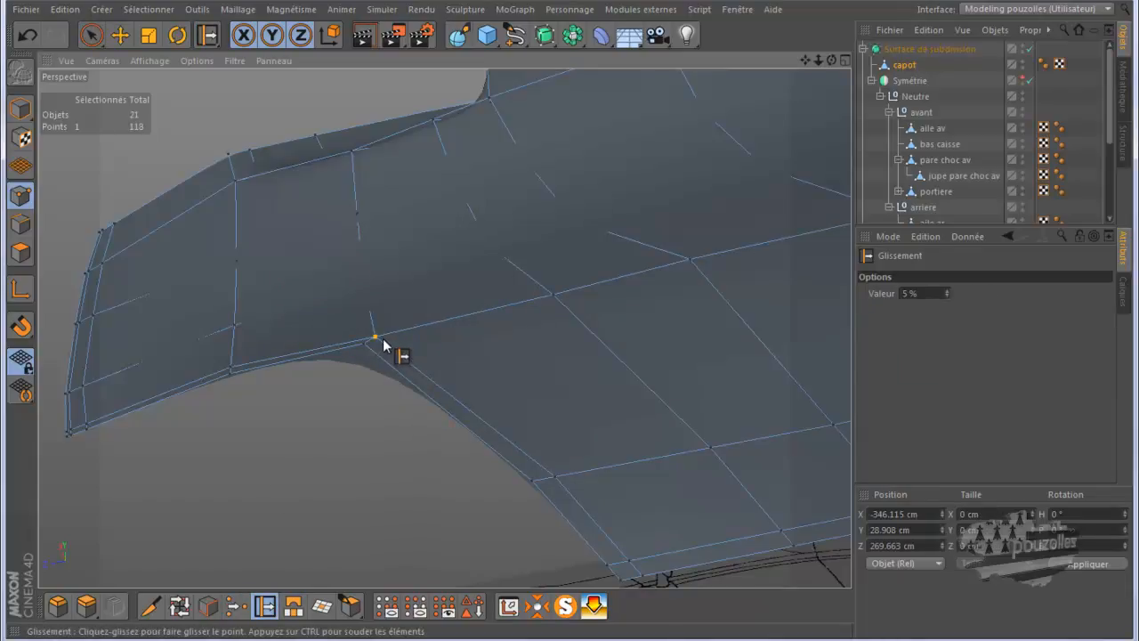
drag(376, 335, 374, 333)
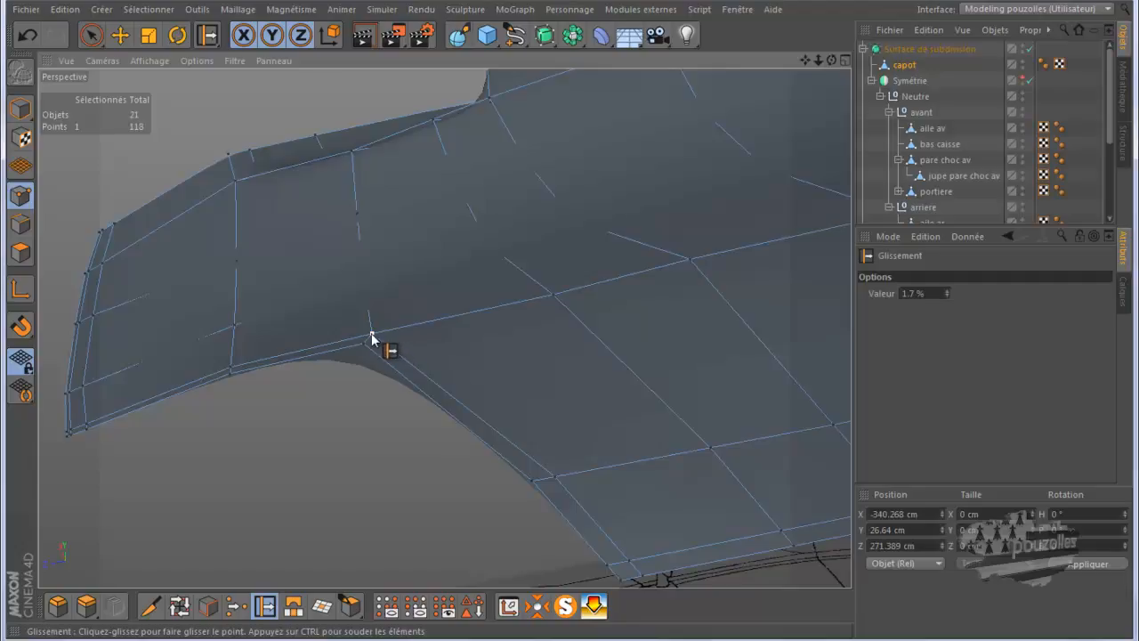
drag(372, 339, 374, 332)
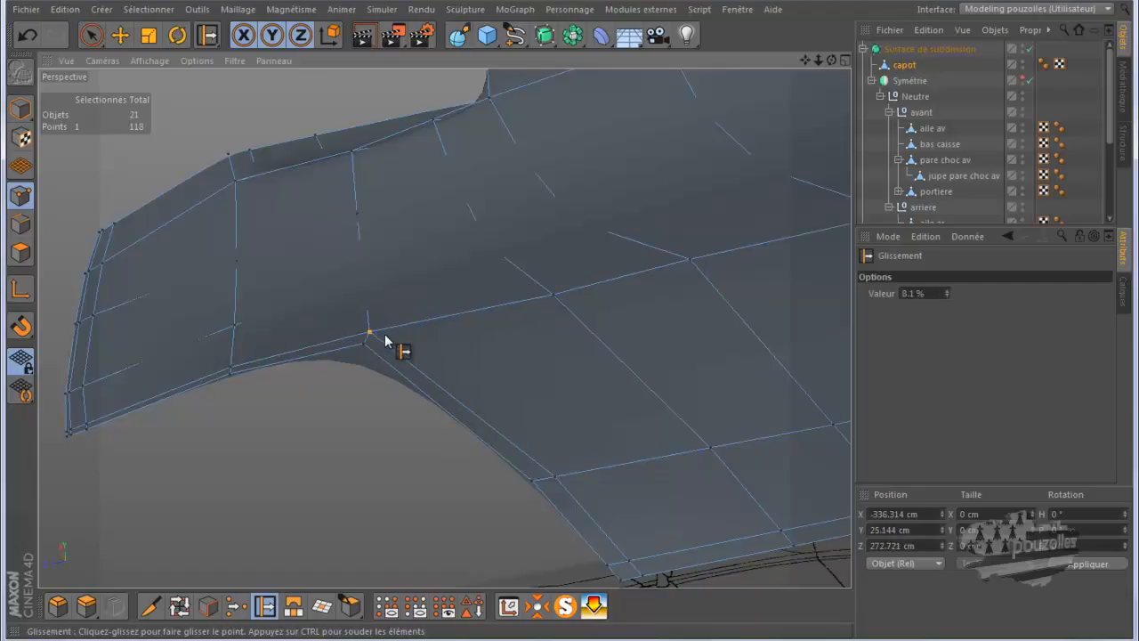
Slide the inner loop point beside the headlight cutout toward the cutout edge with a Glissement value of 23.6 %.
drag(553, 479, 550, 481)
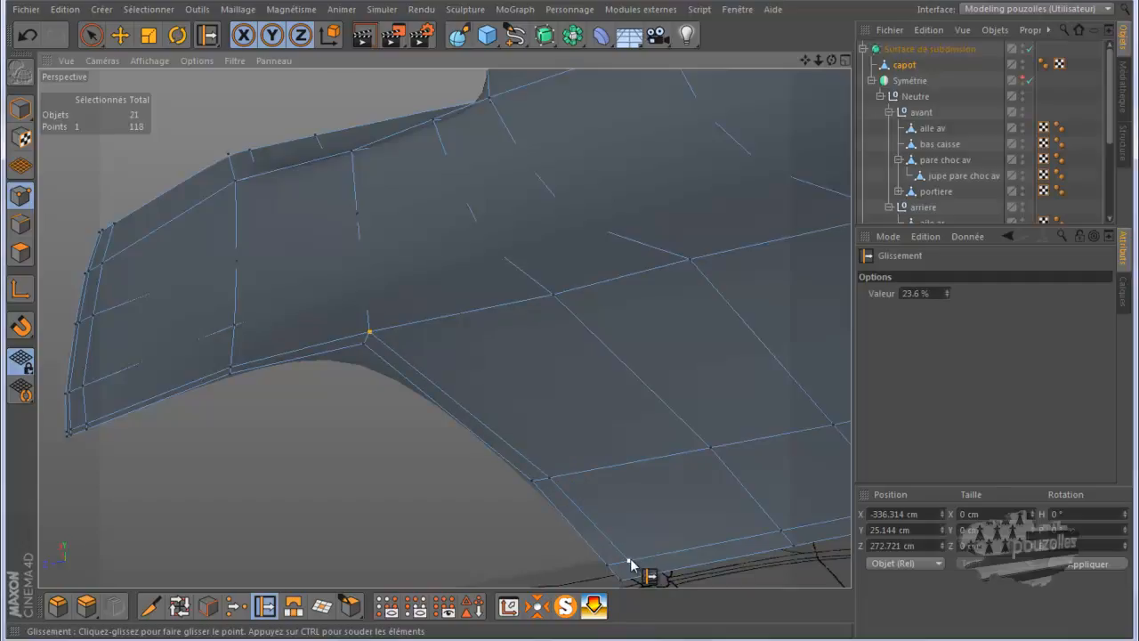
alt+drag(388, 490, 248, 420)
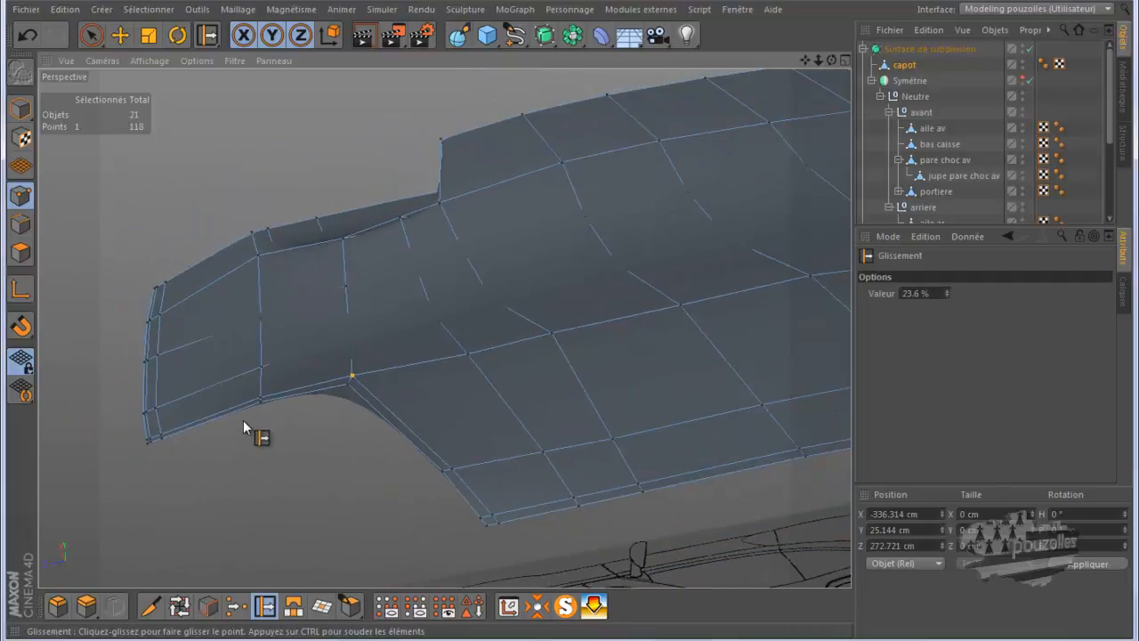
Select all of the capot's points and optimize the mesh to merge the stray duplicate points at its rear corner.
click(150, 606)
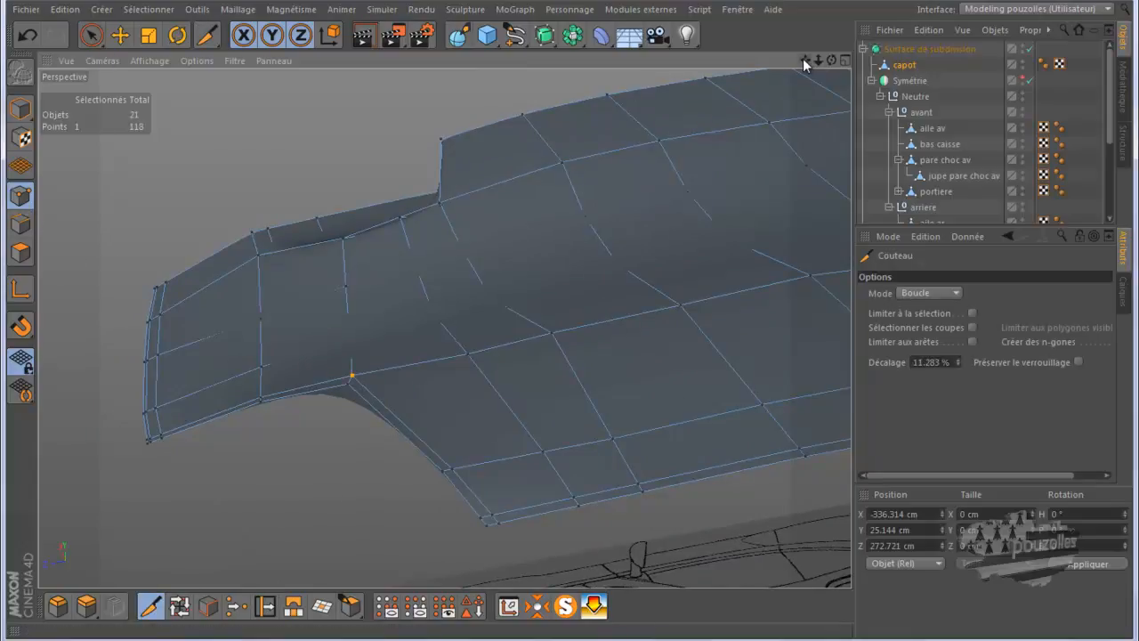
alt+drag(554, 330, 618, 152)
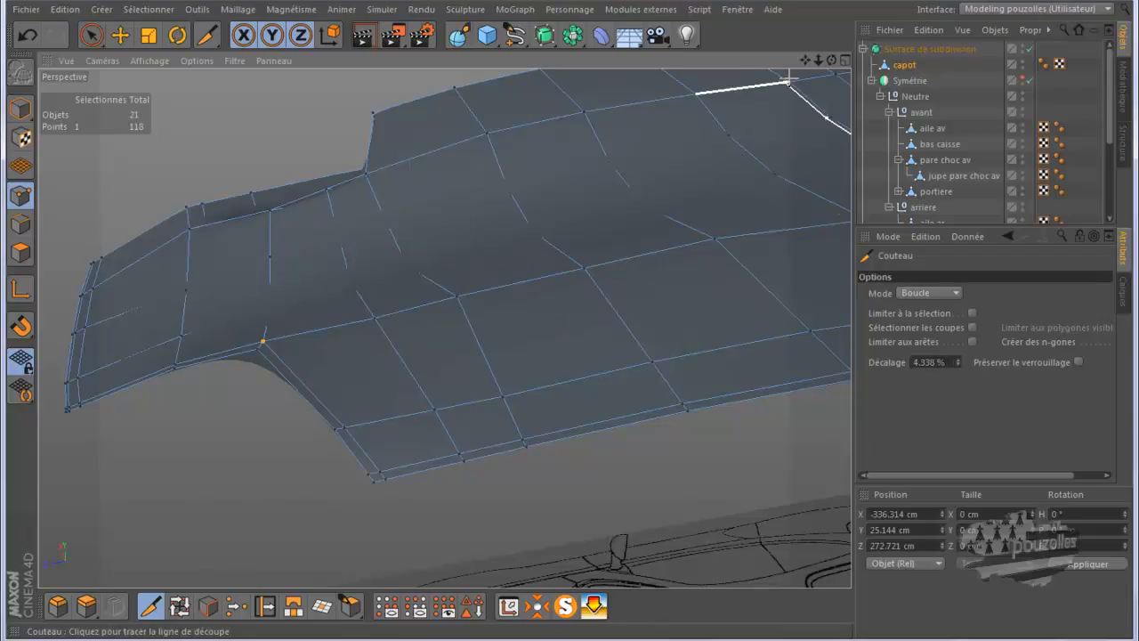
middle_drag(538, 327, 563, 328)
alt+drag(563, 328, 588, 327)
scroll(739, 344, up, 3)
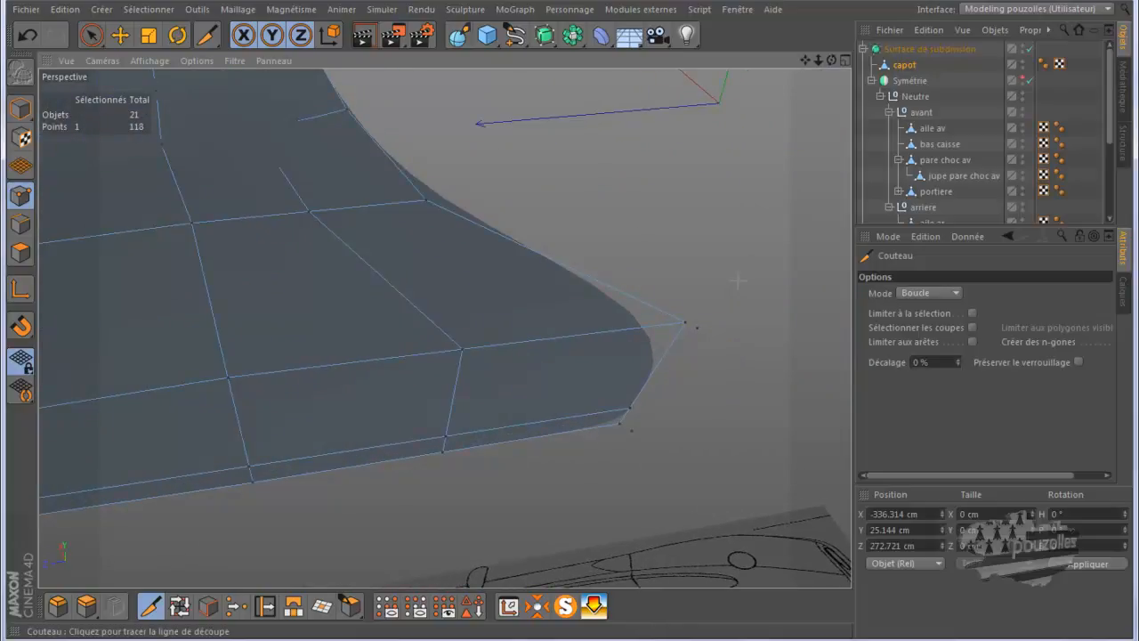
key(ctrl+a)
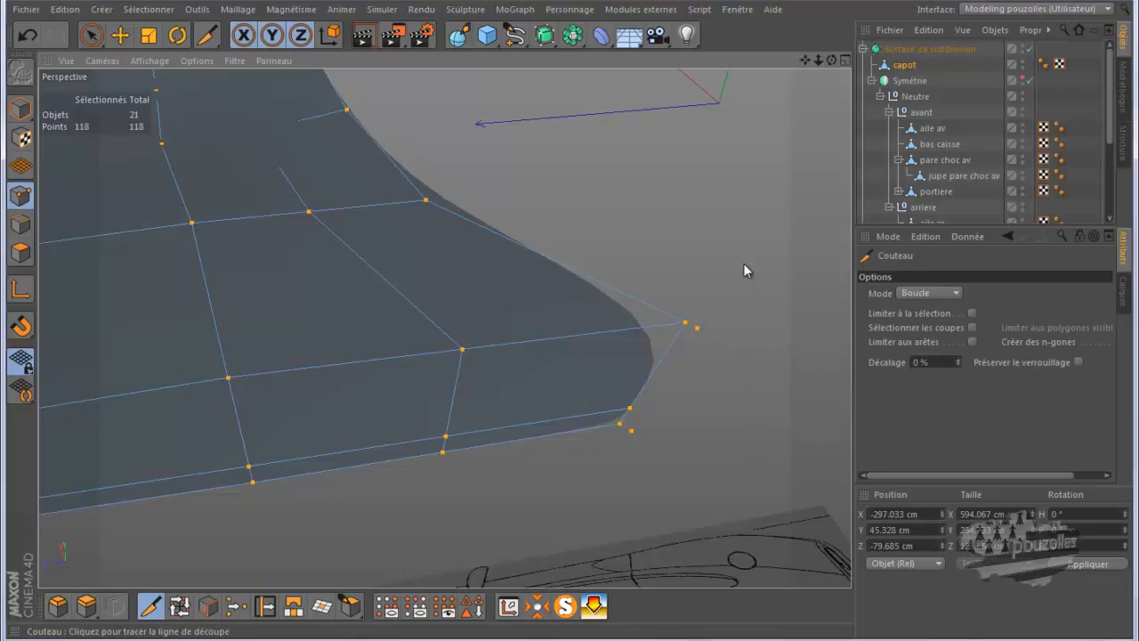
right_click(743, 264)
click(714, 160)
right_click(714, 160)
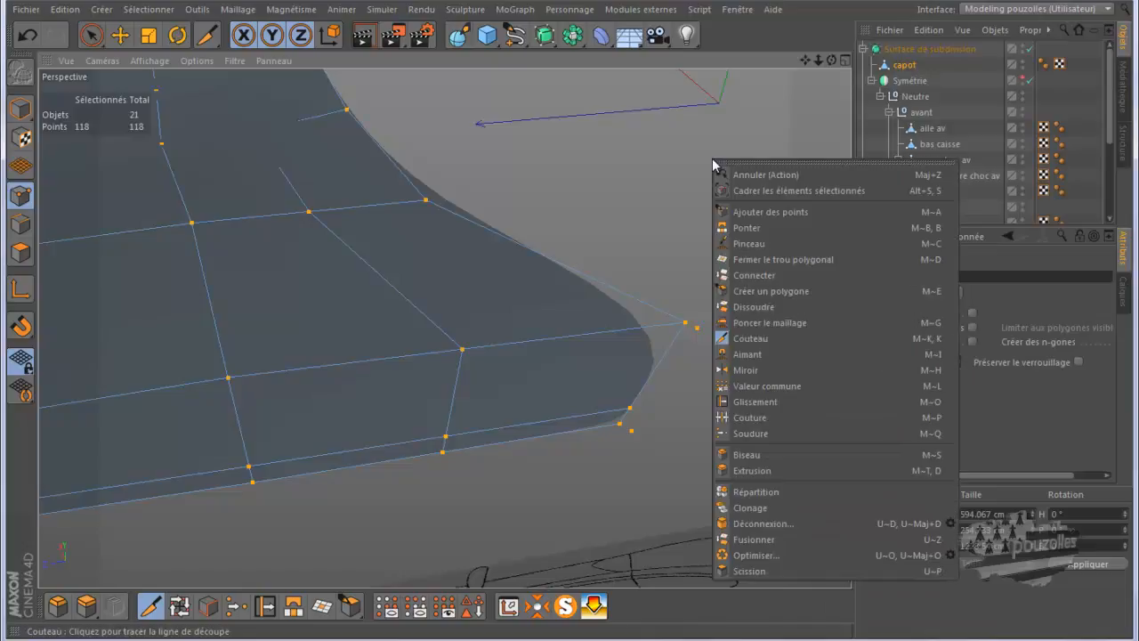
click(755, 540)
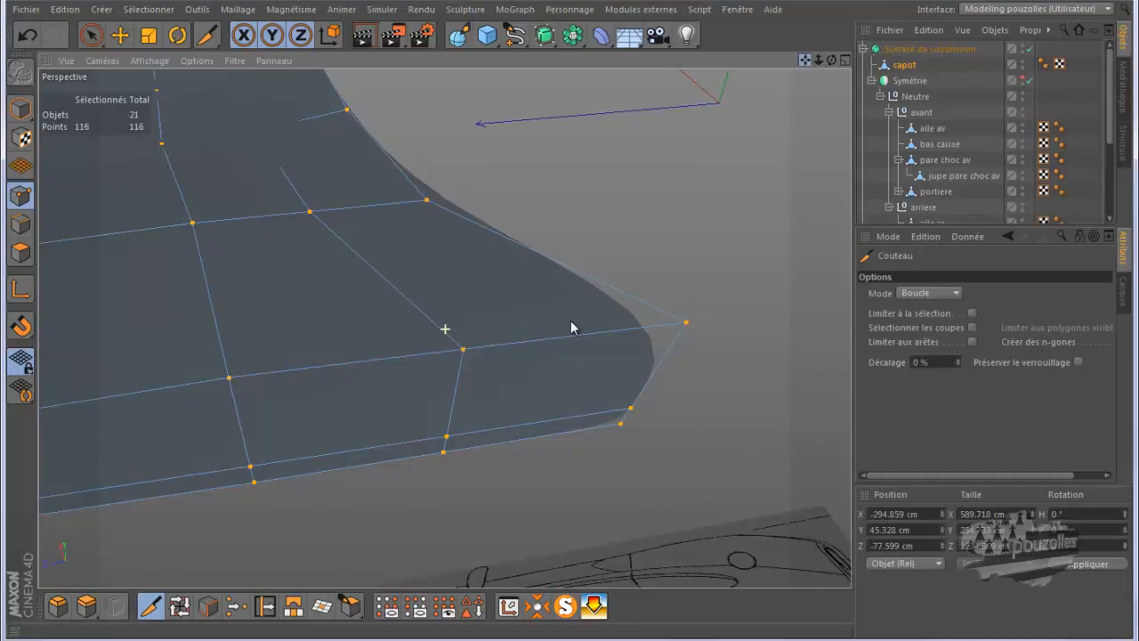
Cut a loop close to the capot's rear windshield-side edge with the Knife in Boucle mode.
drag(805, 62, 828, 54)
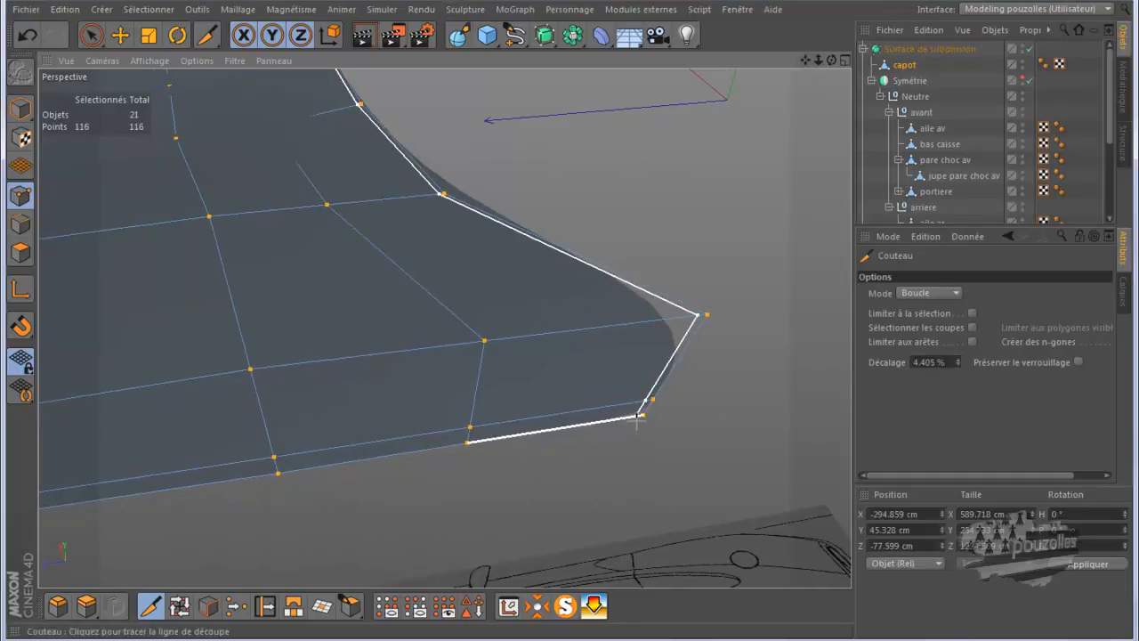
scroll(636, 421, down, 5)
scroll(636, 426, down, 1)
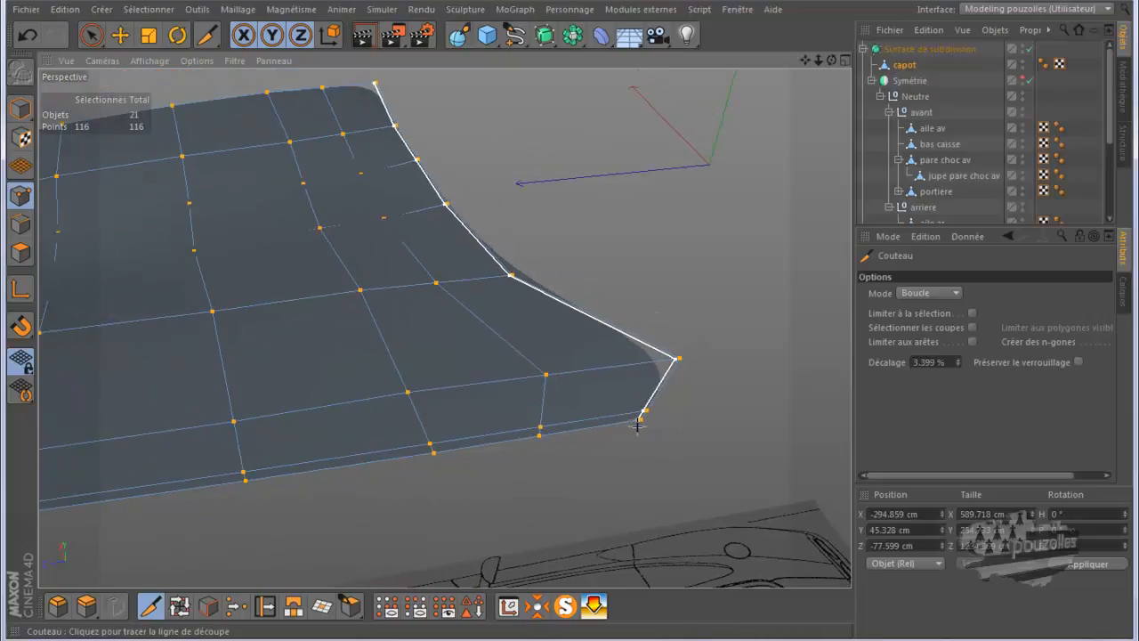
scroll(637, 421, up, 4)
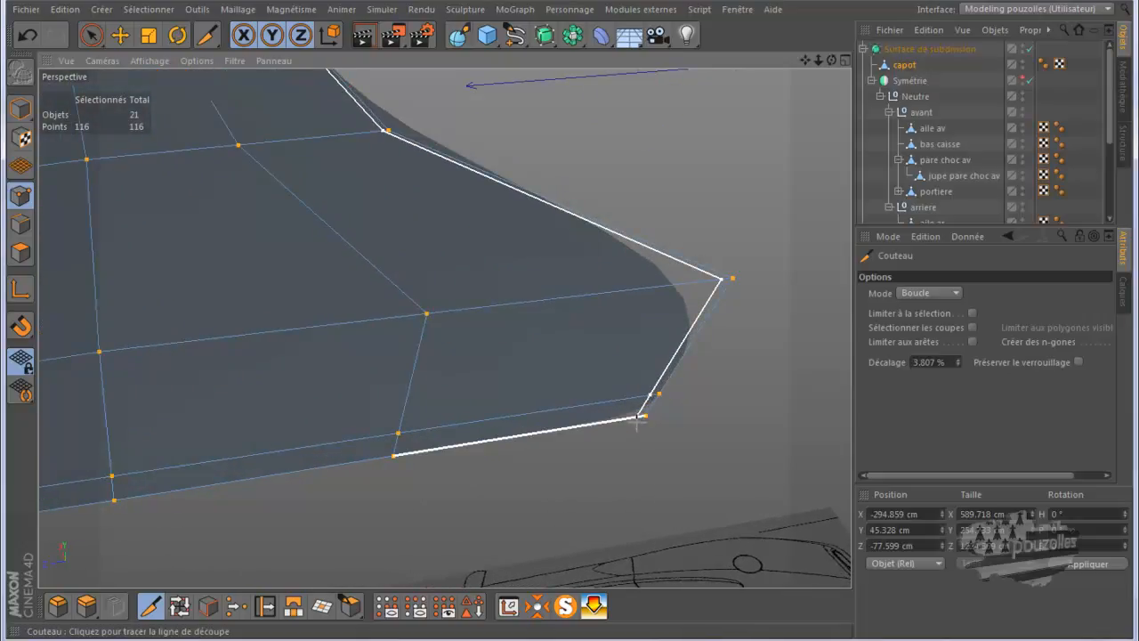
click(639, 418)
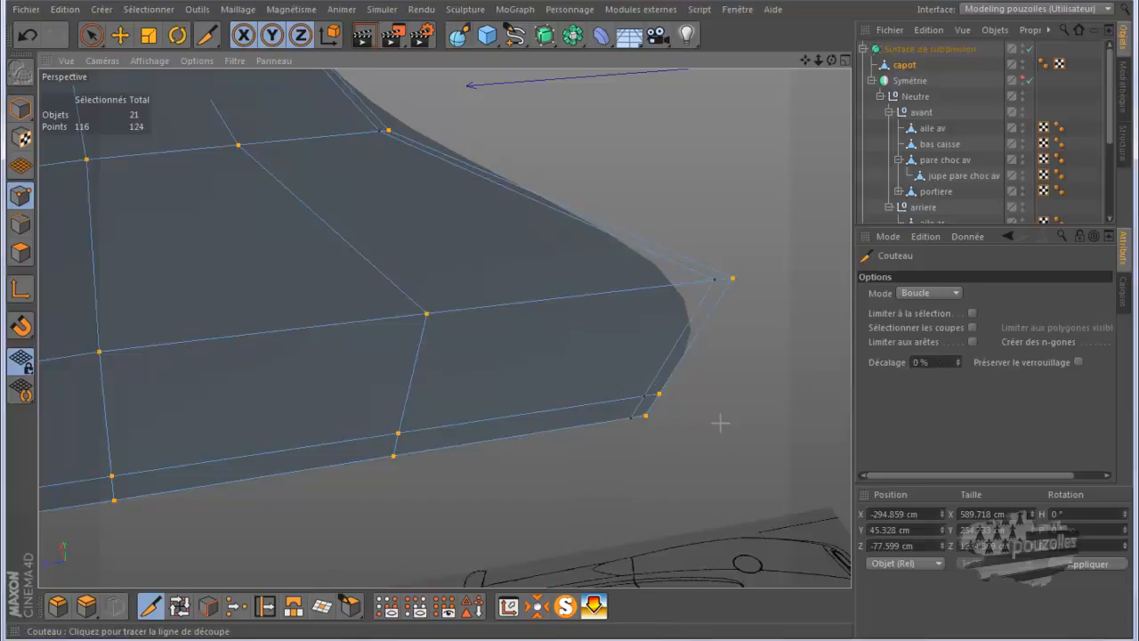
Clear the point selection on the capot with the selection brush.
scroll(741, 444, down, 4)
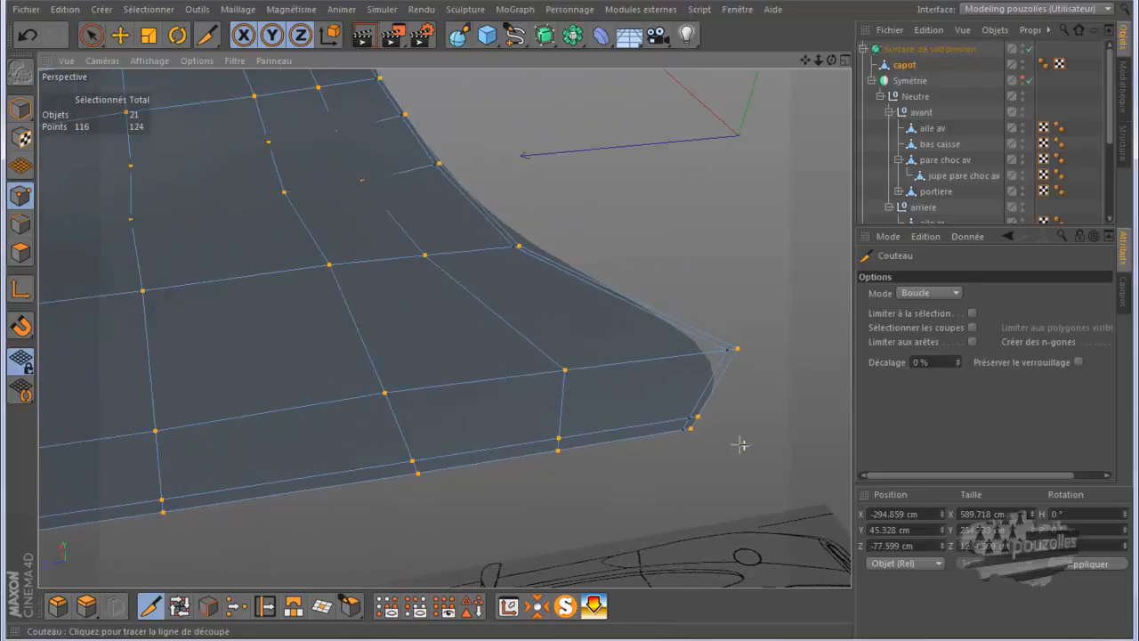
scroll(740, 443, down, 1)
click(89, 34)
click(609, 176)
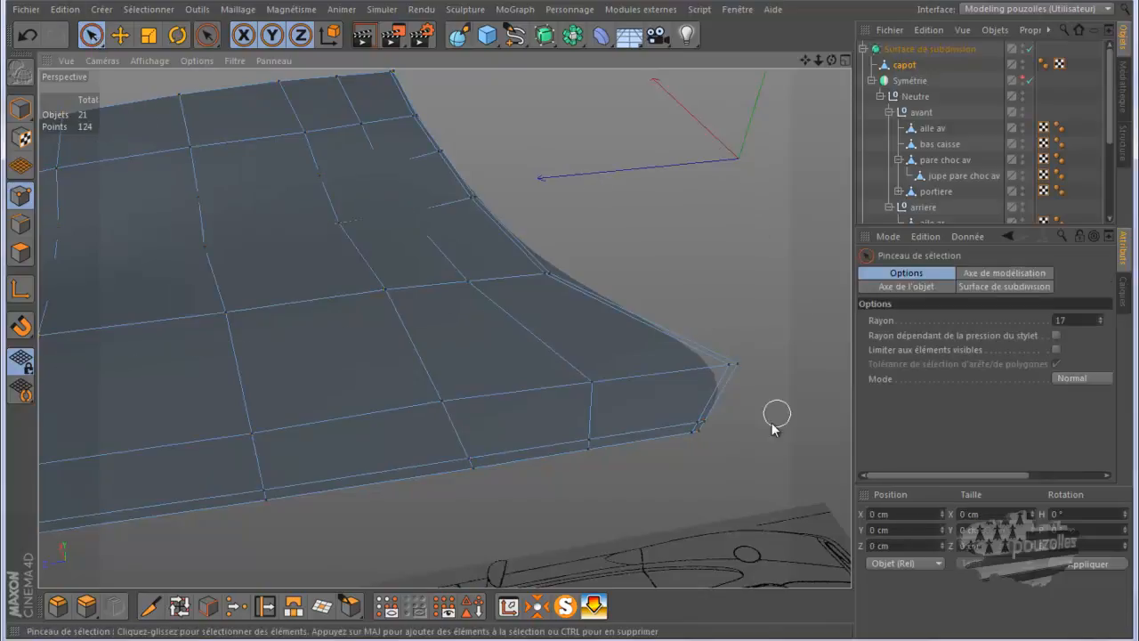
Try cutting two lengthwise Boucle loops on either side of the edge that runs to the capot's pointed rear corner.
scroll(721, 414, up, 2)
scroll(741, 414, up, 1)
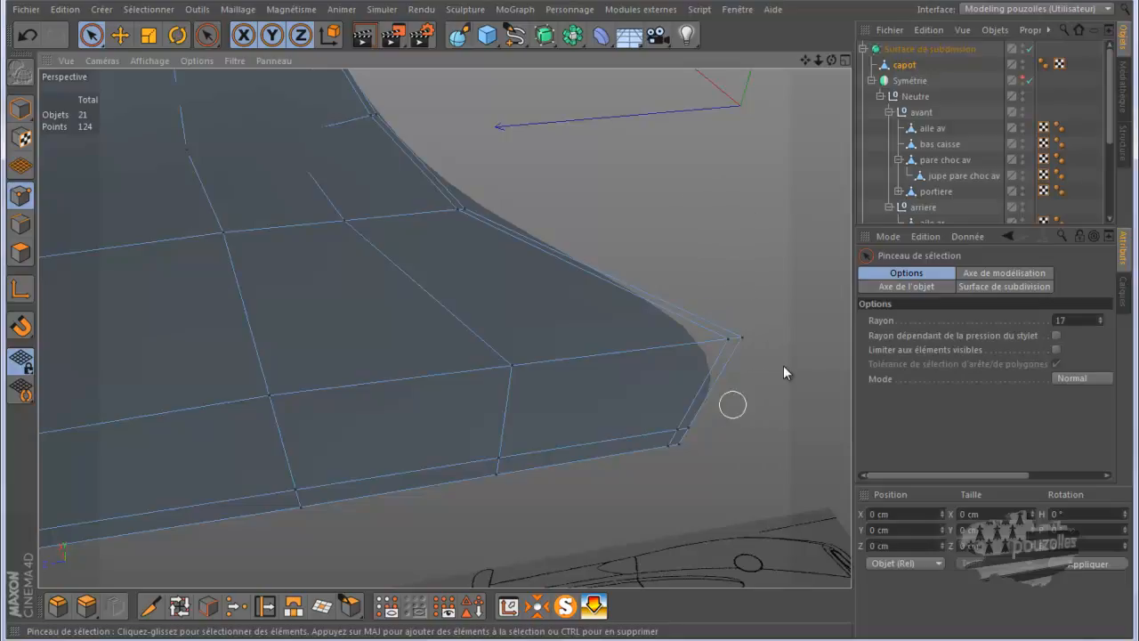
scroll(783, 364, up, 5)
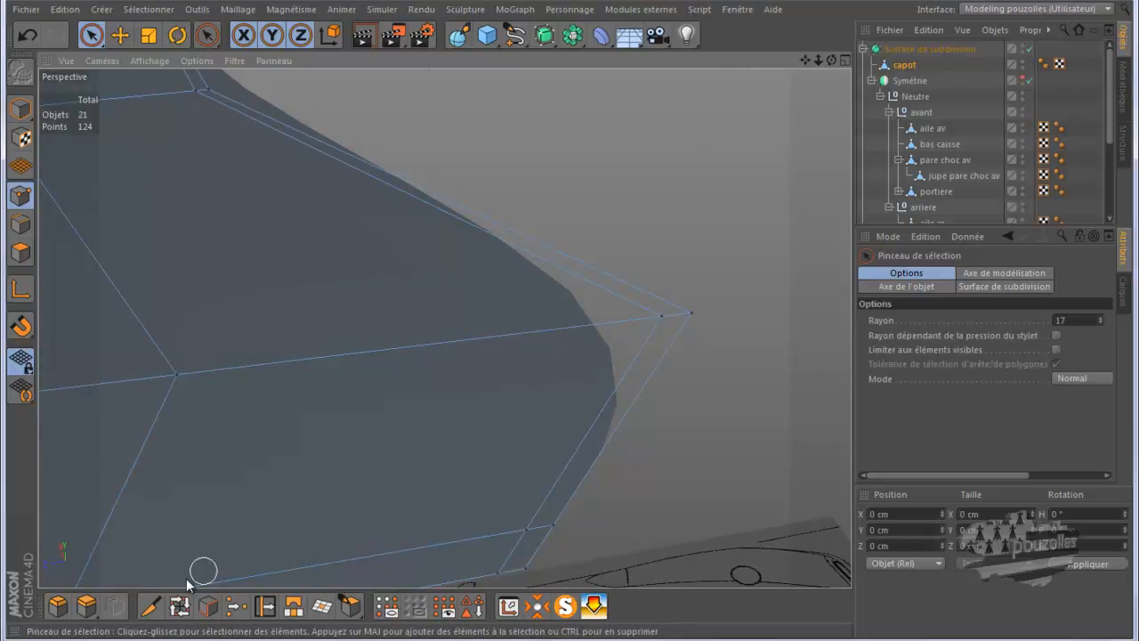
click(151, 606)
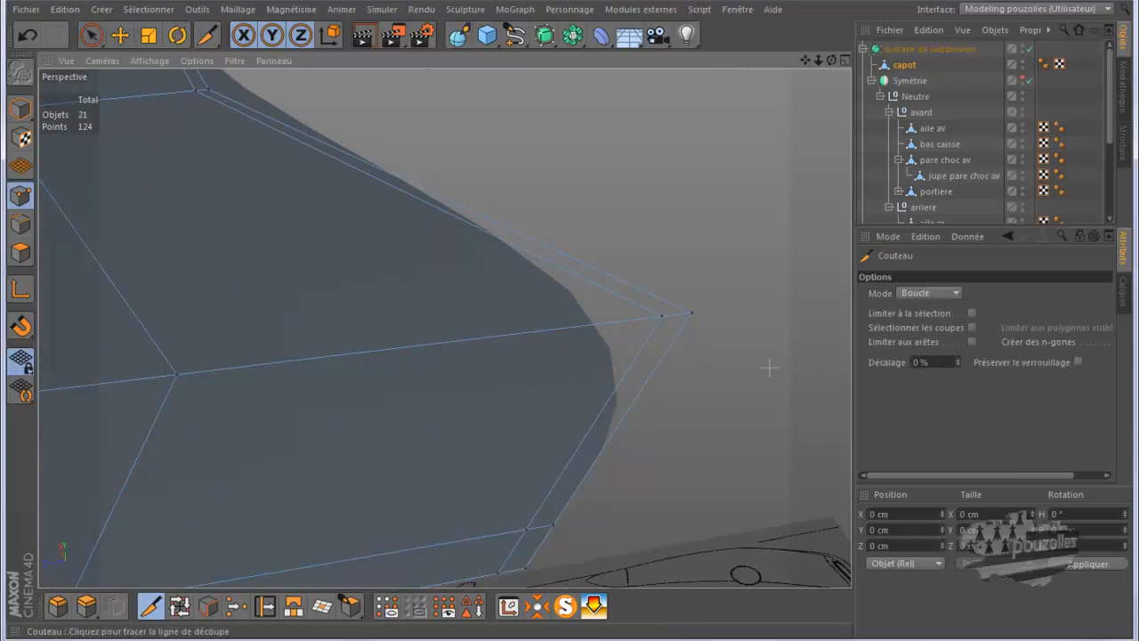
click(684, 309)
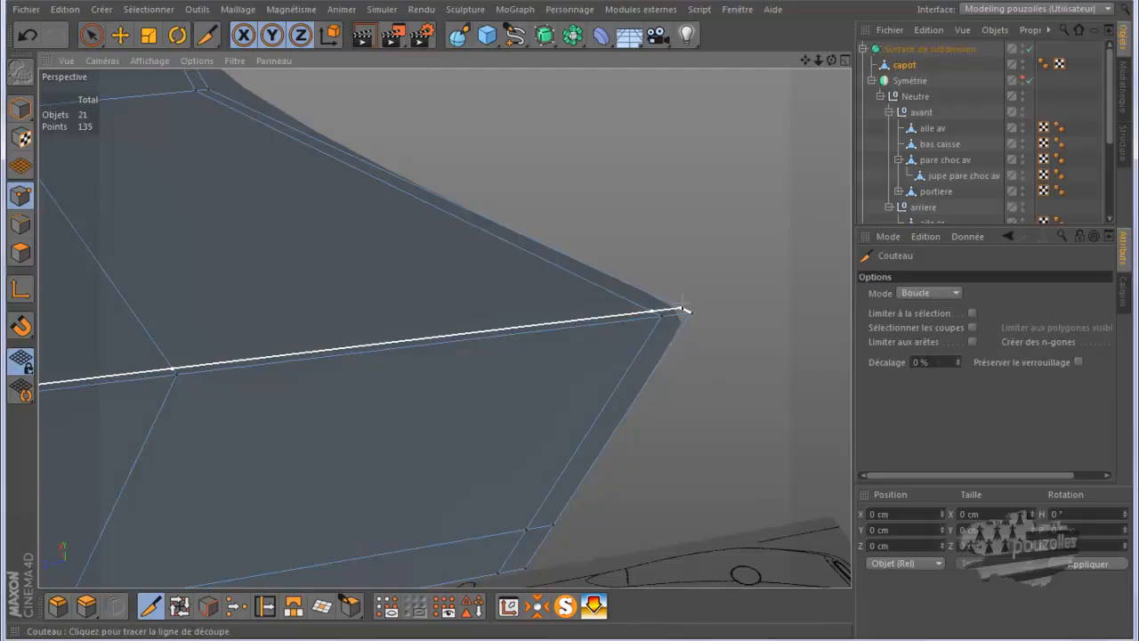
click(692, 327)
mouse_move(752, 318)
alt+right_down()
mouse_move(798, 297)
mouse_move(854, 297)
mouse_move(831, 334)
alt+right_up()
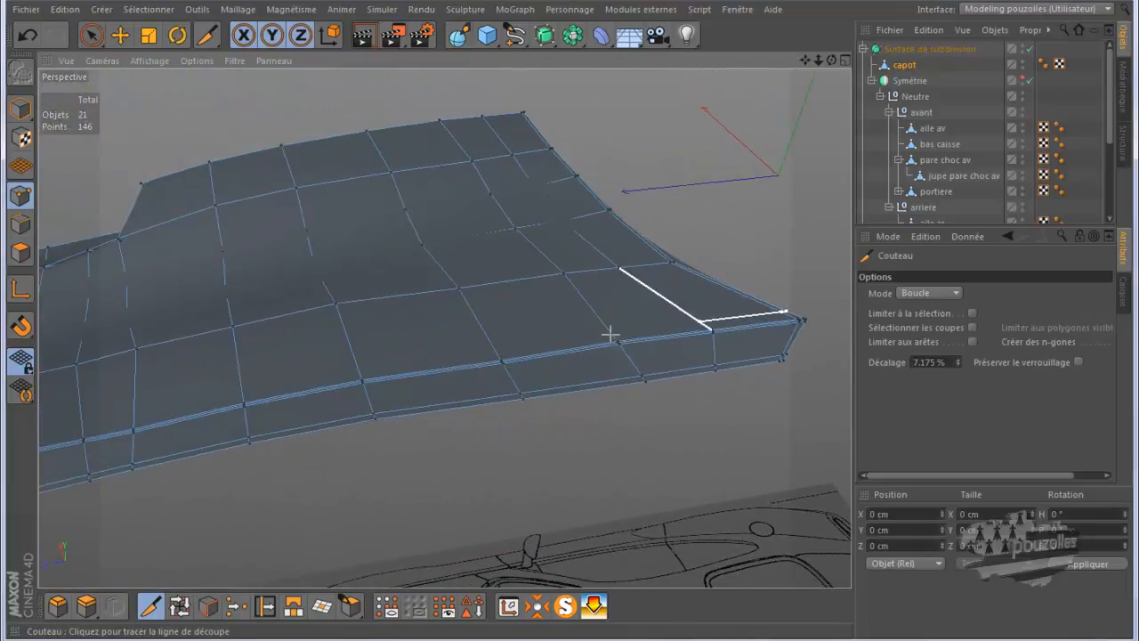
Render the active view to check the capot's shading and undo the two loop cuts beside the rear corner edge.
click(363, 38)
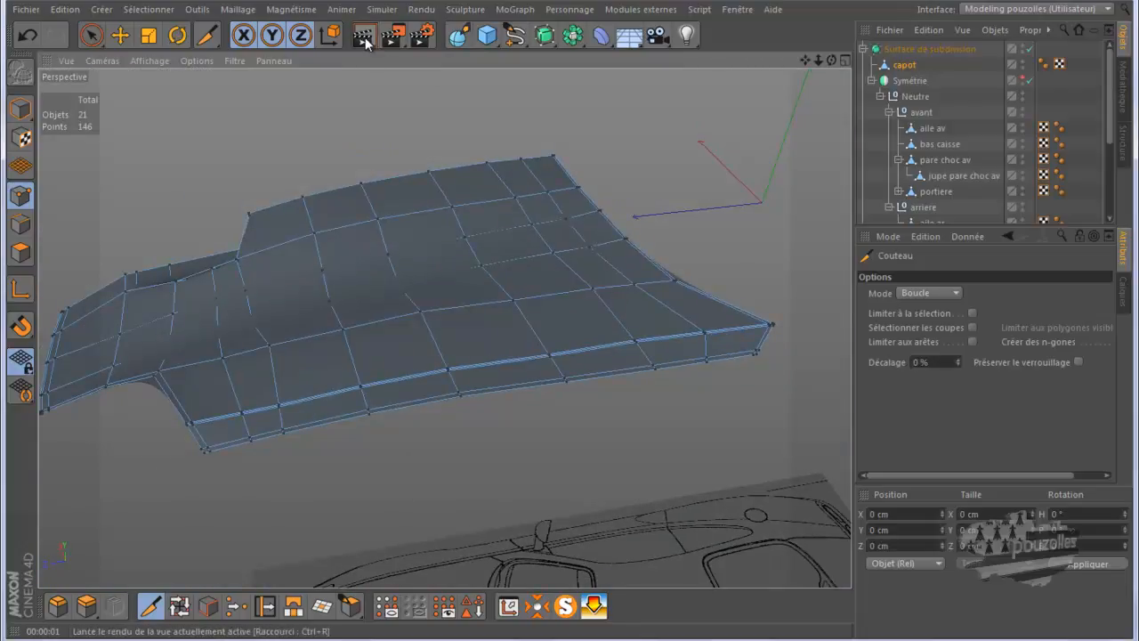
click(363, 38)
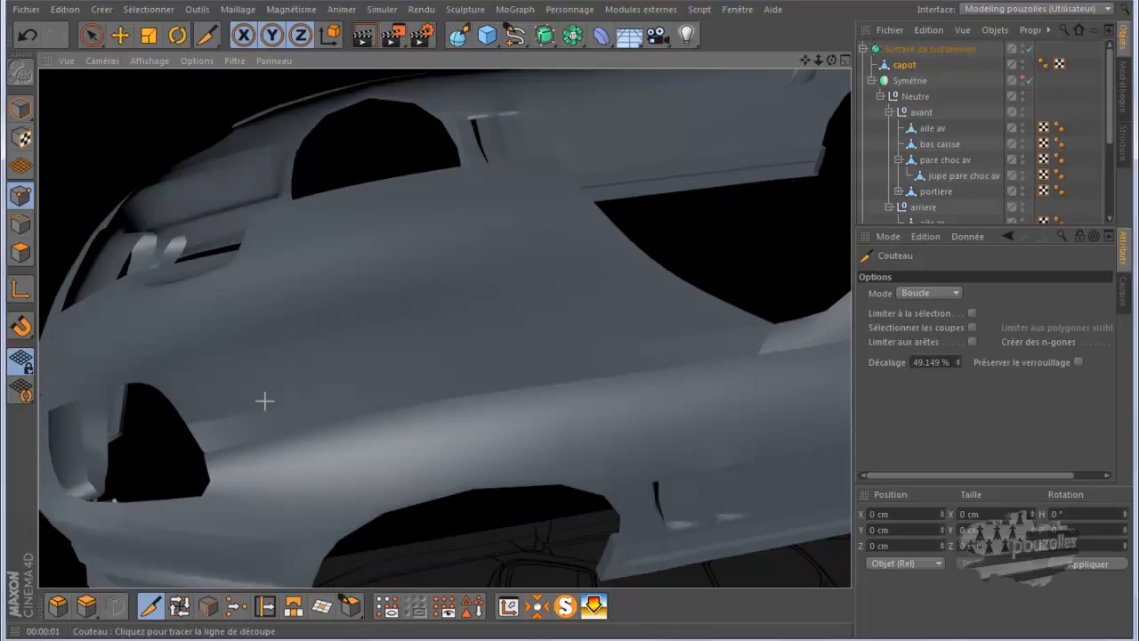
click(27, 36)
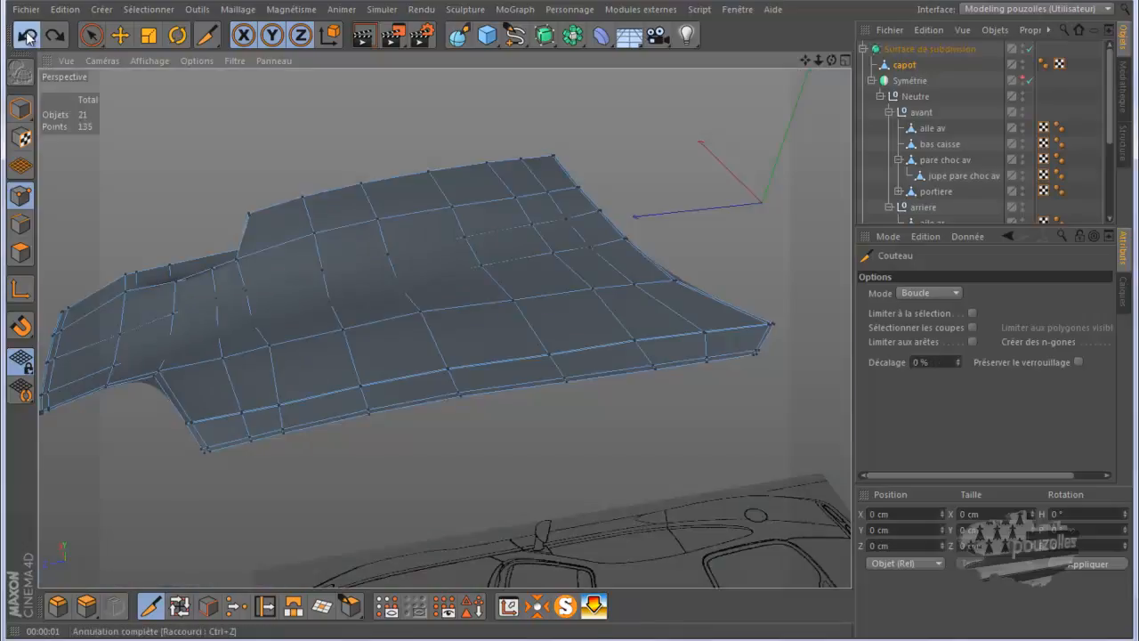
key(ctrl+z)
Cut two short edges with the Knife in Ligne mode from the rear corner's inner loop point to the two adjoining border edges.
scroll(802, 328, up, 6)
scroll(780, 307, up, 4)
scroll(773, 308, up, 3)
click(900, 291)
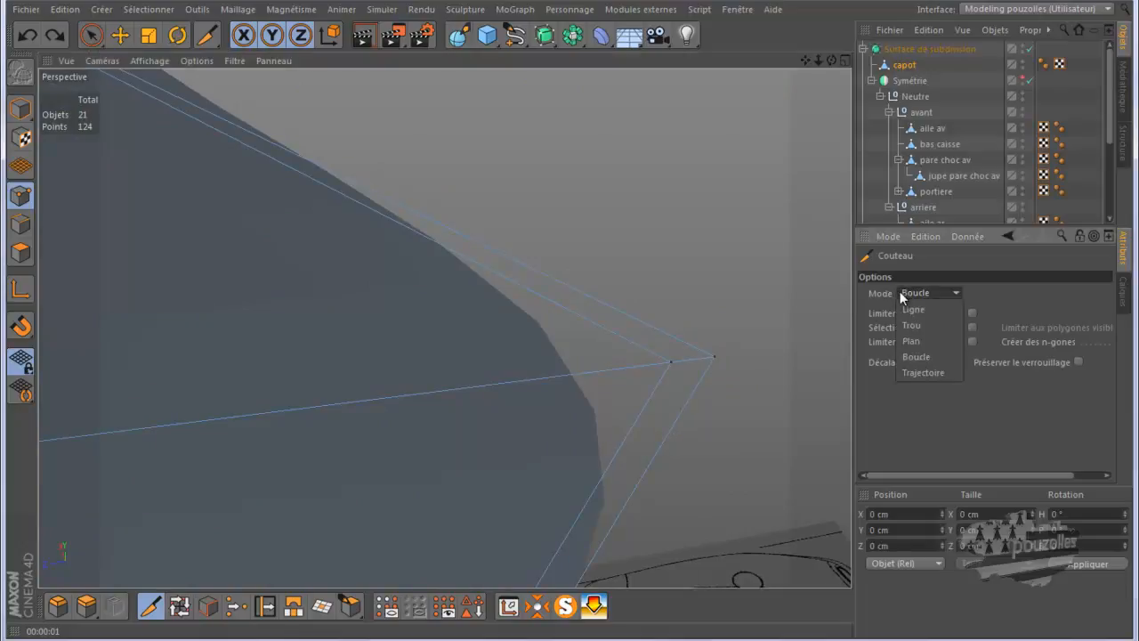
click(913, 309)
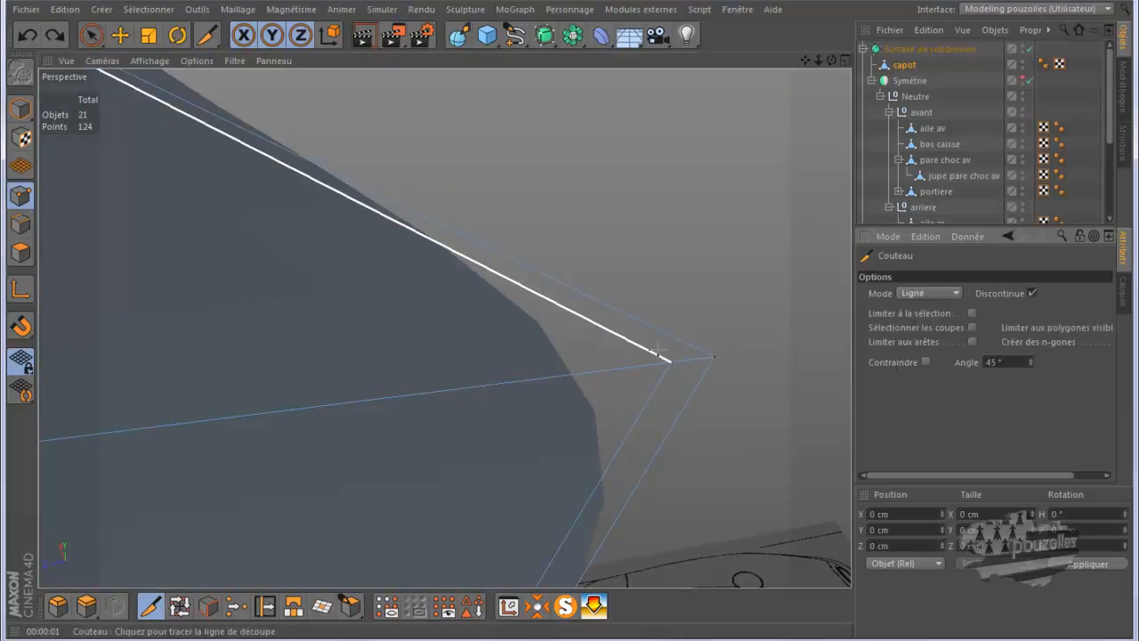
mouse_move(671, 361)
mouse_down()
mouse_move(685, 340)
mouse_move(701, 377)
mouse_up()
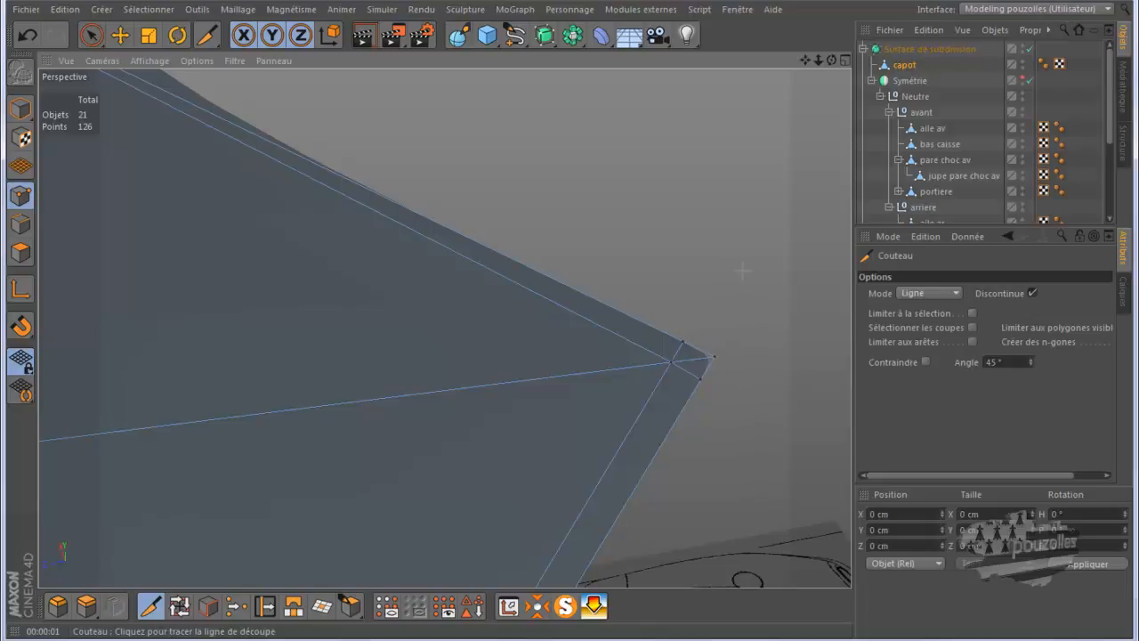
Slide the loop points at the capot's front outer corner closer to the outer side edge with Glissement.
scroll(748, 267, down, 8)
scroll(755, 267, down, 2)
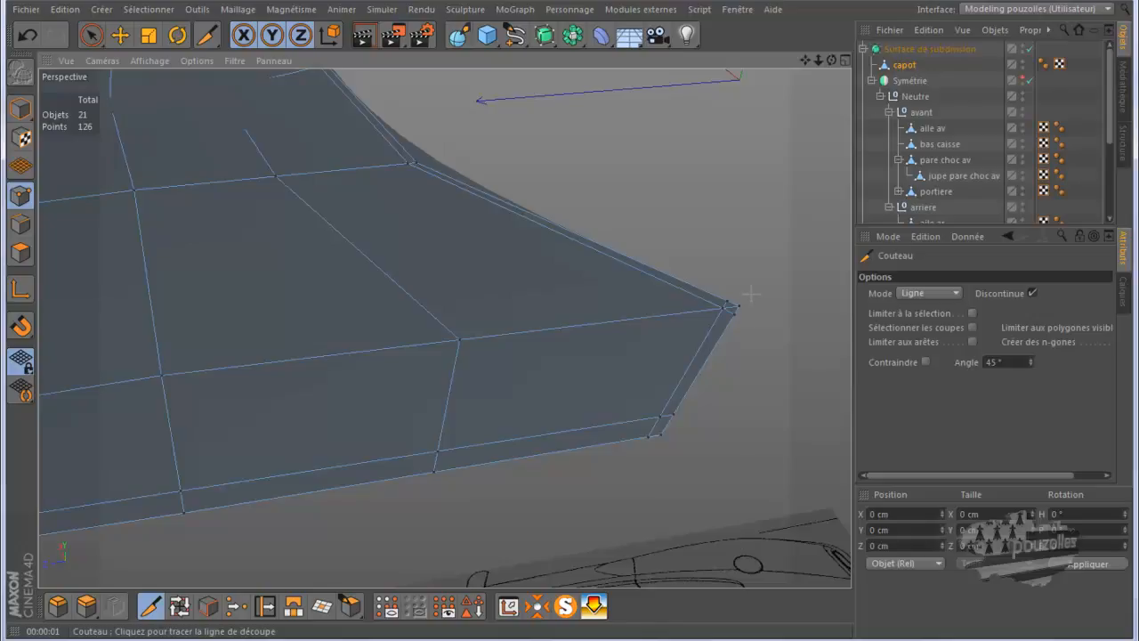
alt+drag(719, 393, 672, 454)
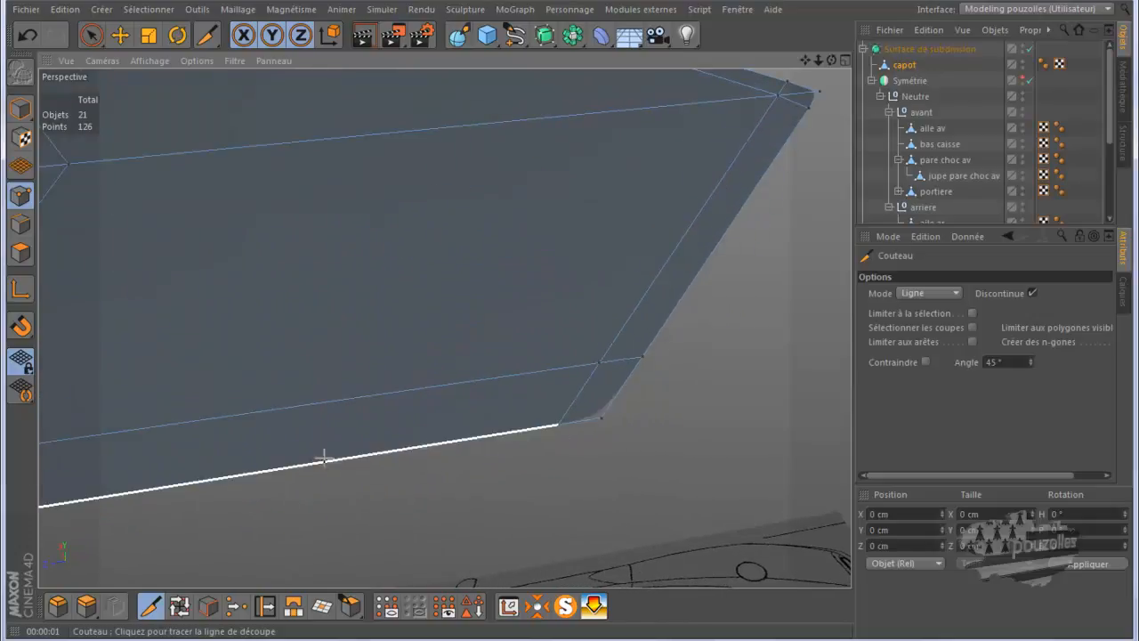
alt+drag(748, 387, 778, 378)
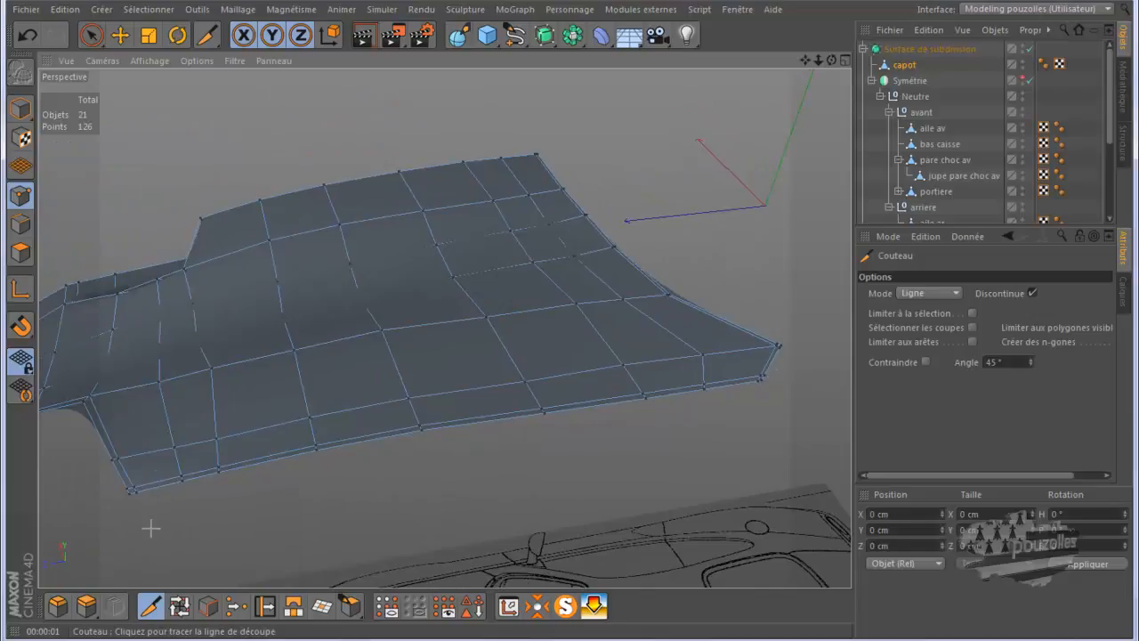
scroll(128, 499, up, 10)
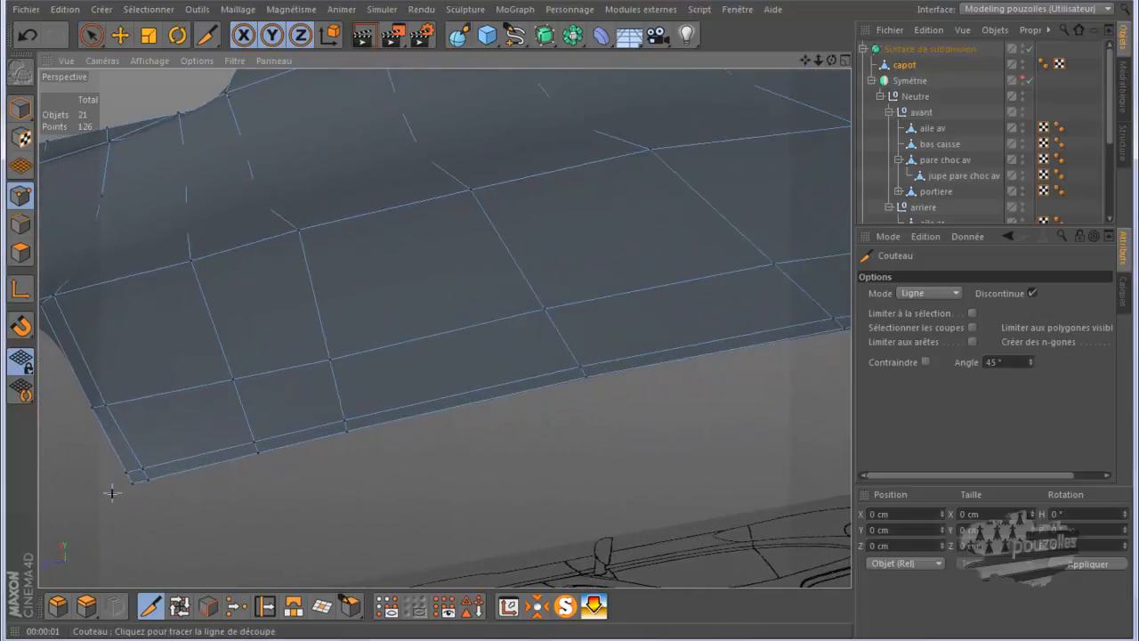
scroll(111, 493, up, 6)
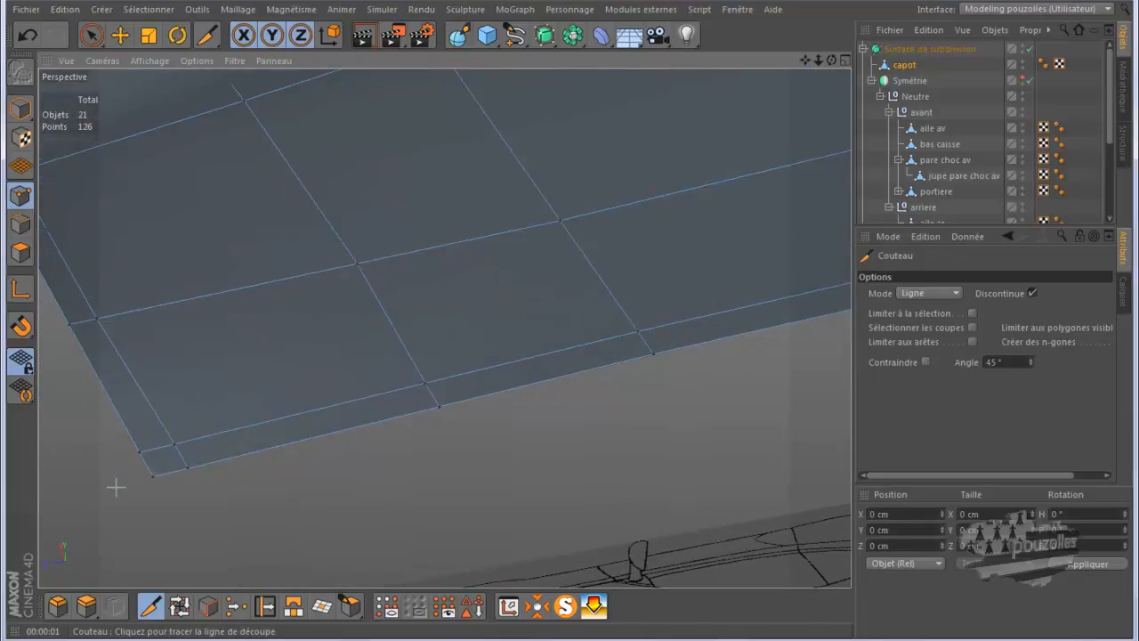
click(264, 608)
drag(141, 458, 197, 454)
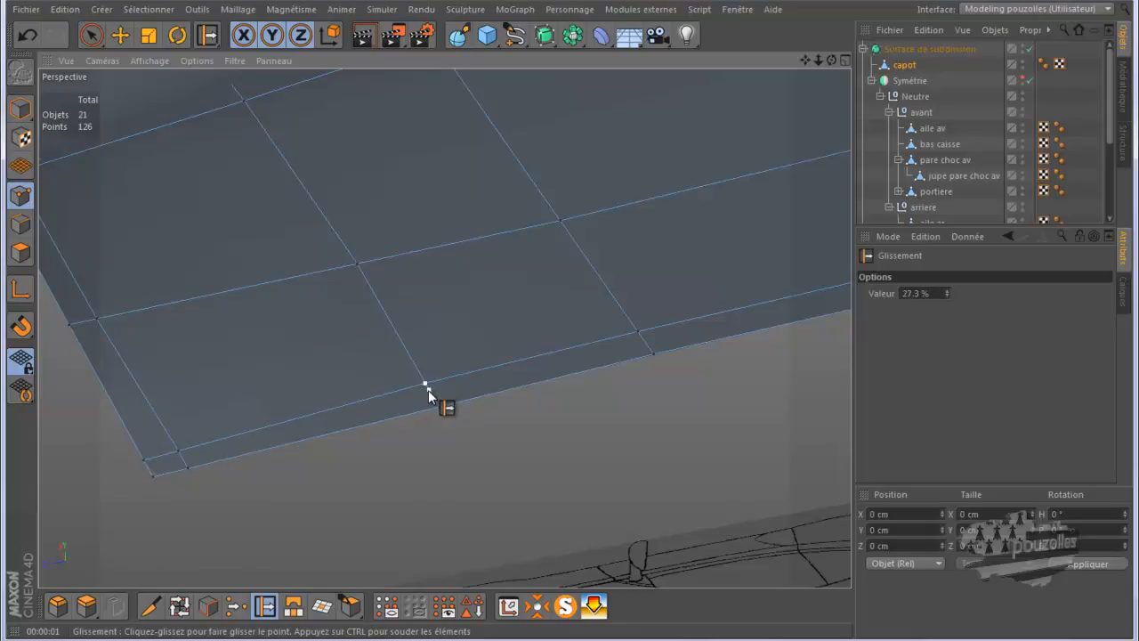
Slide the inner loop points along the front half of the capot's outer side edge closer to the border with Glissement.
drag(428, 390, 682, 327)
alt+drag(522, 332, 74, 472)
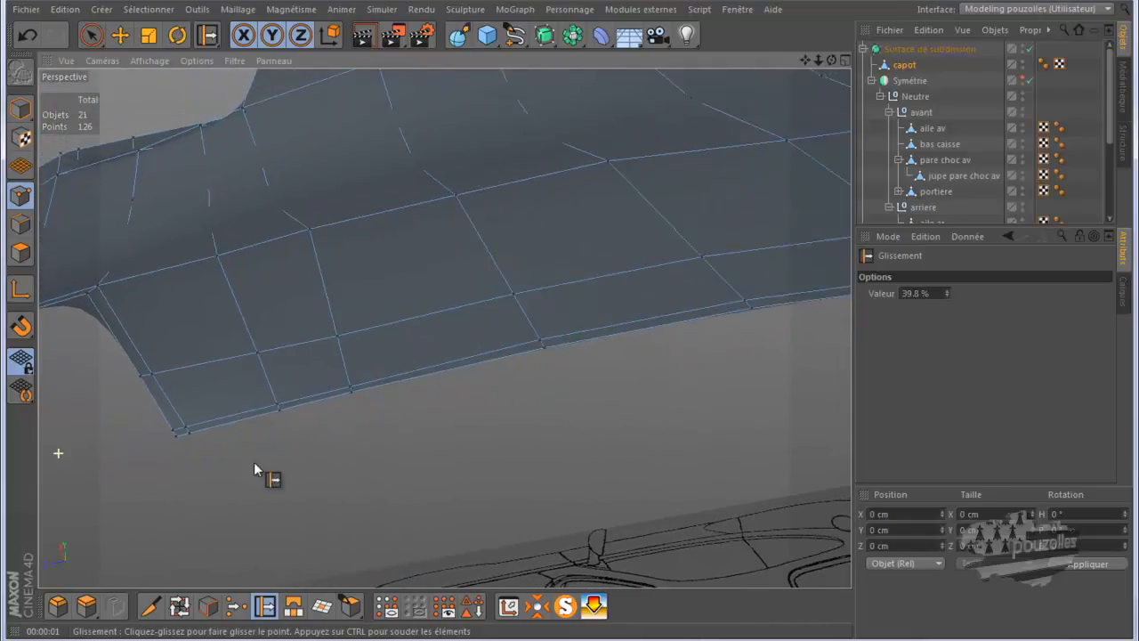
scroll(771, 338, up, 5)
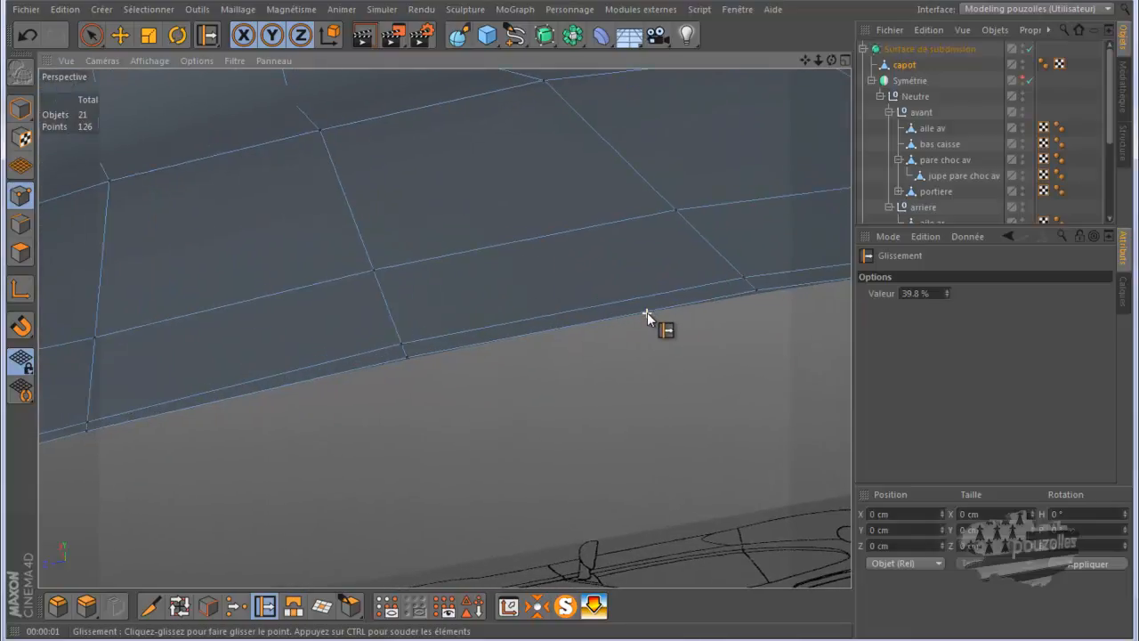
scroll(801, 301, up, 4)
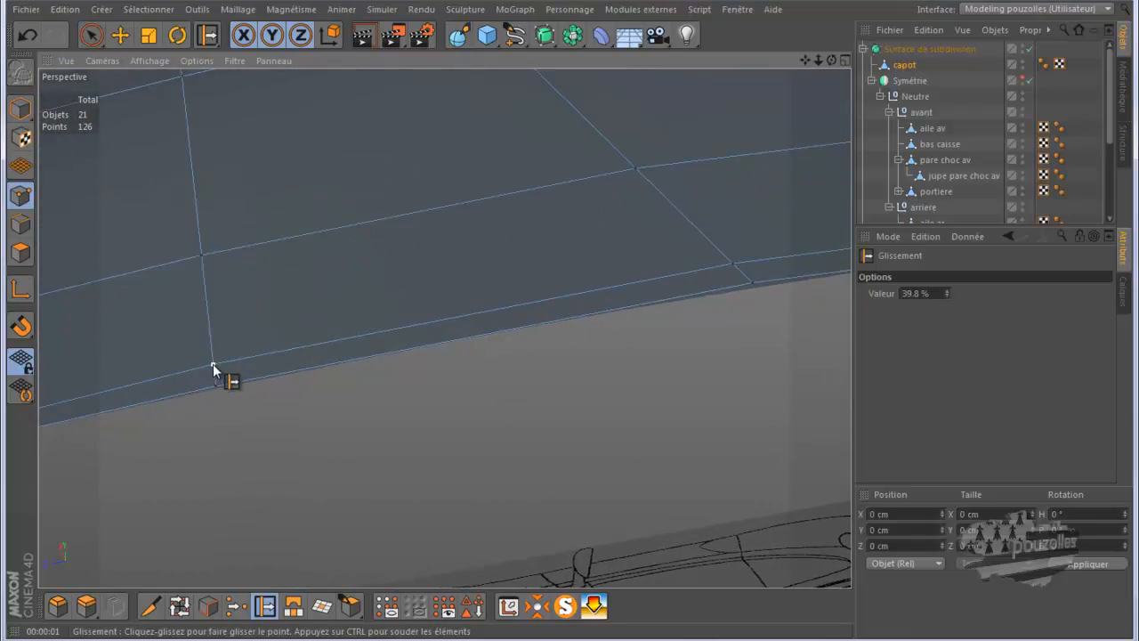
drag(214, 370, 215, 385)
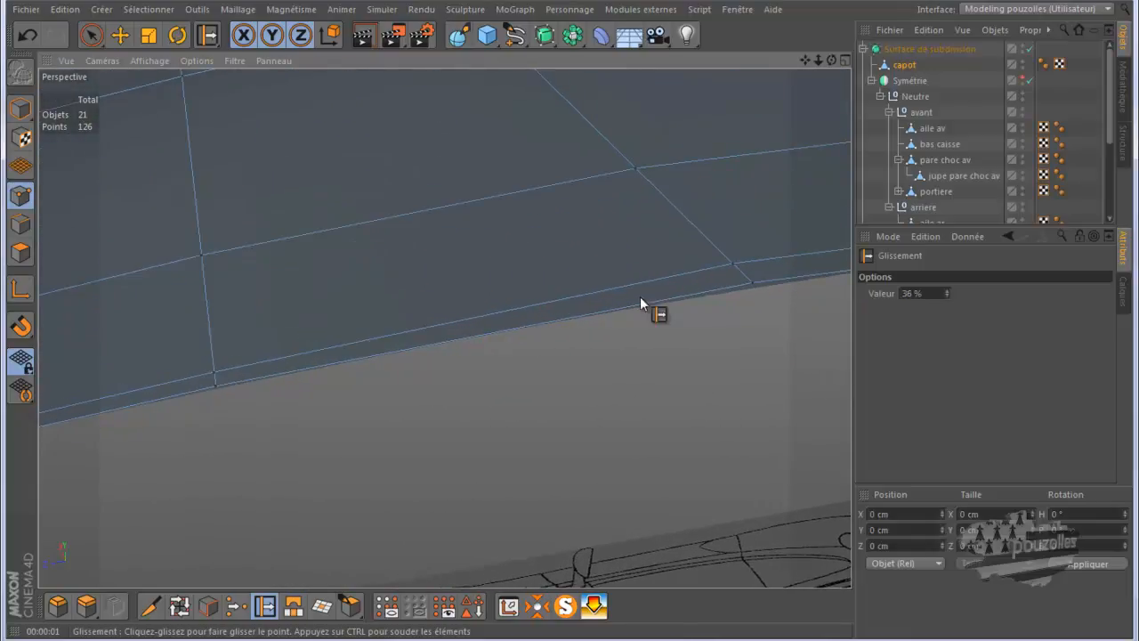
drag(733, 270, 741, 275)
Slide the inner loop points along the rear half of the capot's outer side closer to the border edge.
alt+drag(598, 337, 11, 472)
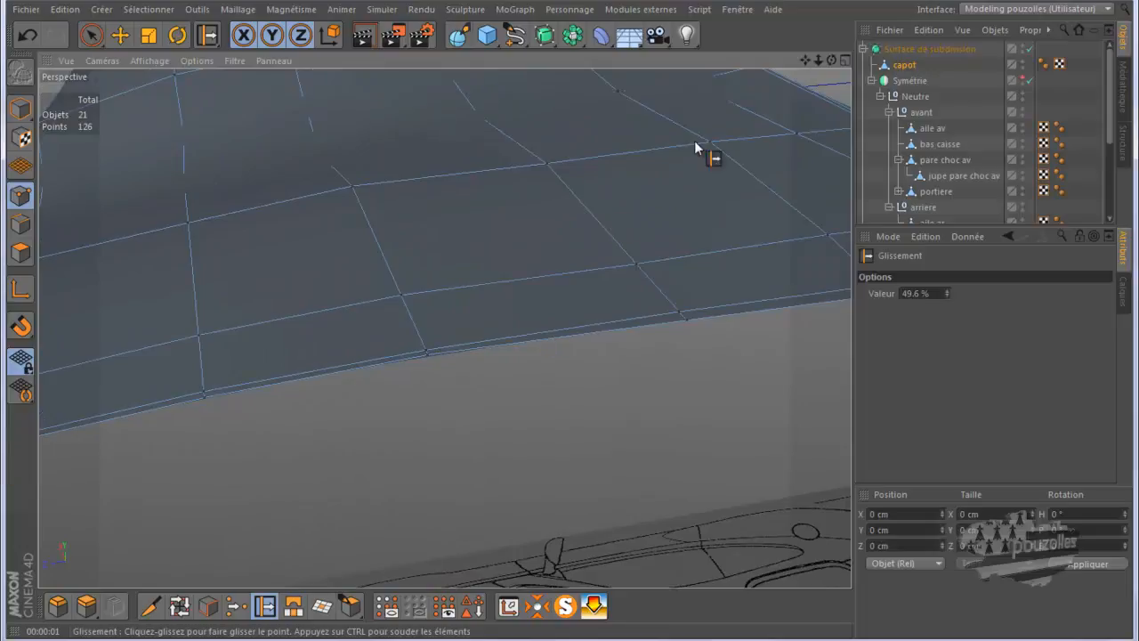
drag(805, 61, 569, 321)
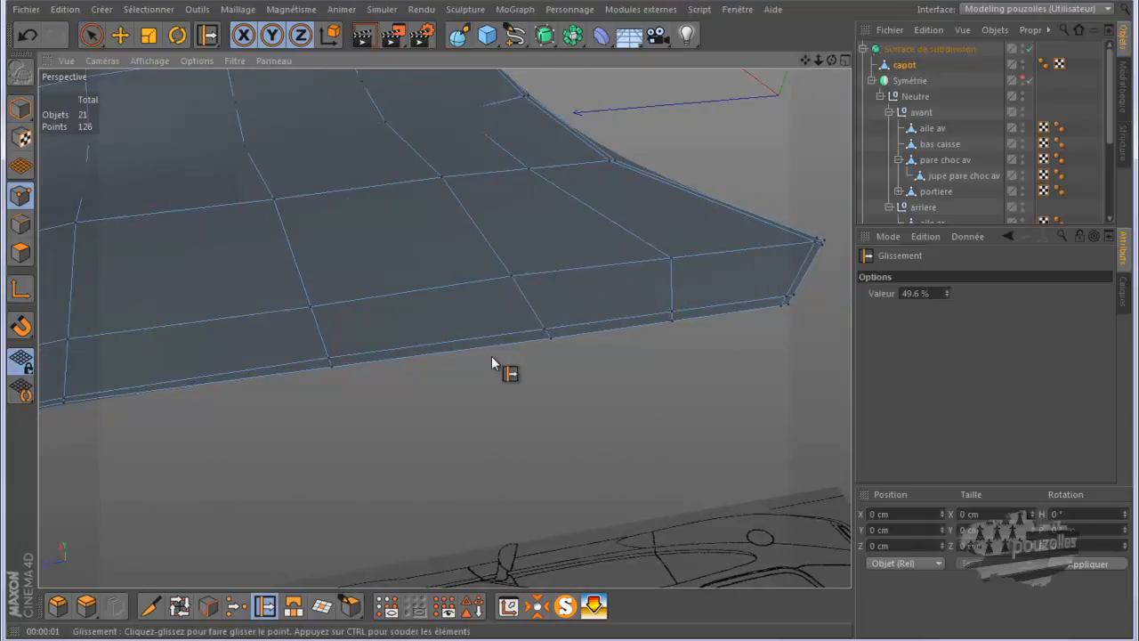
scroll(510, 336, up, 1)
scroll(405, 350, up, 2)
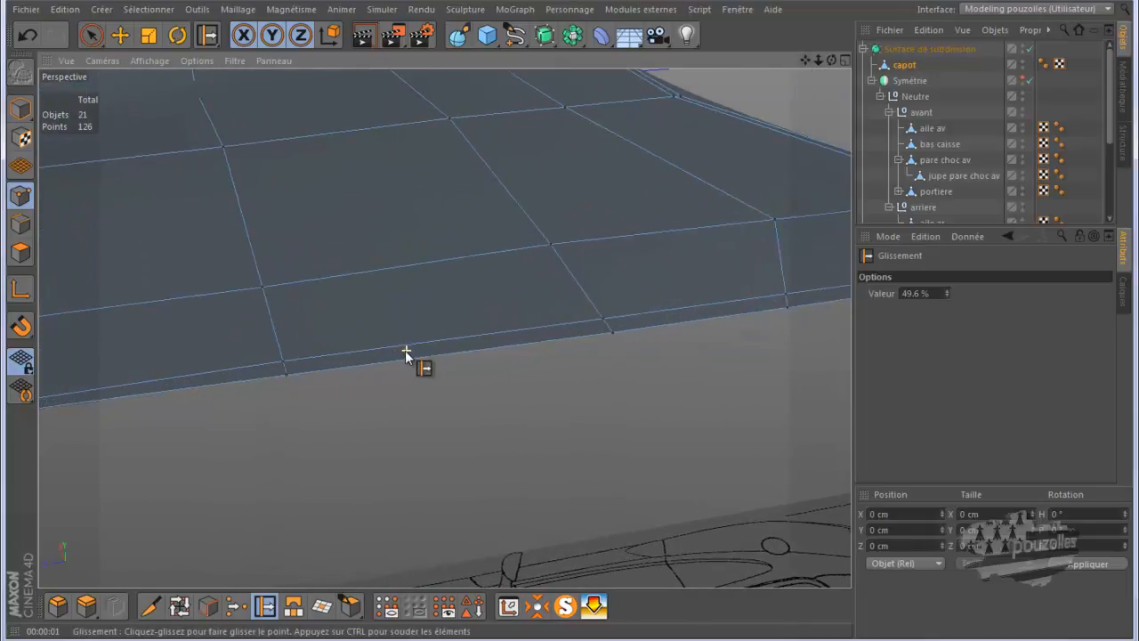
scroll(405, 350, up, 1)
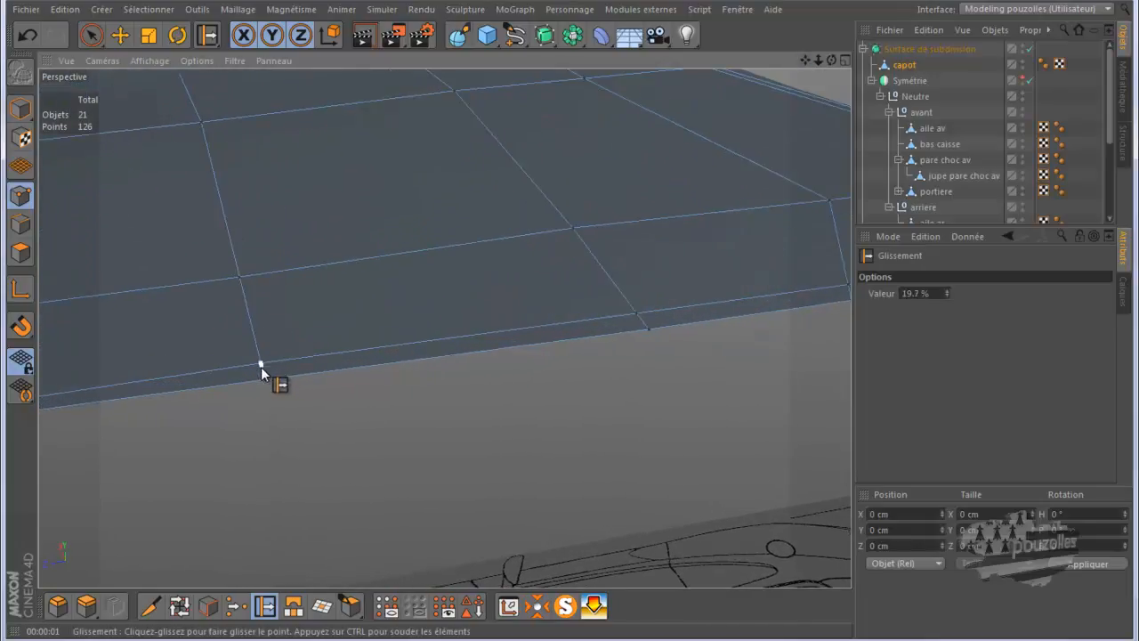
drag(261, 370, 265, 375)
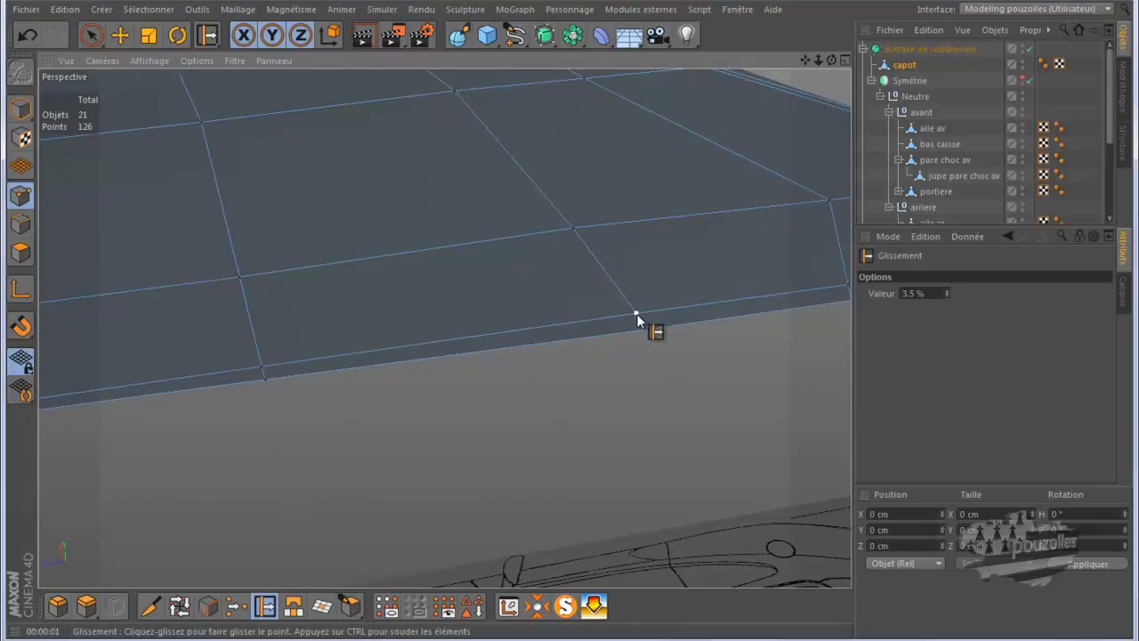
drag(642, 321, 495, 343)
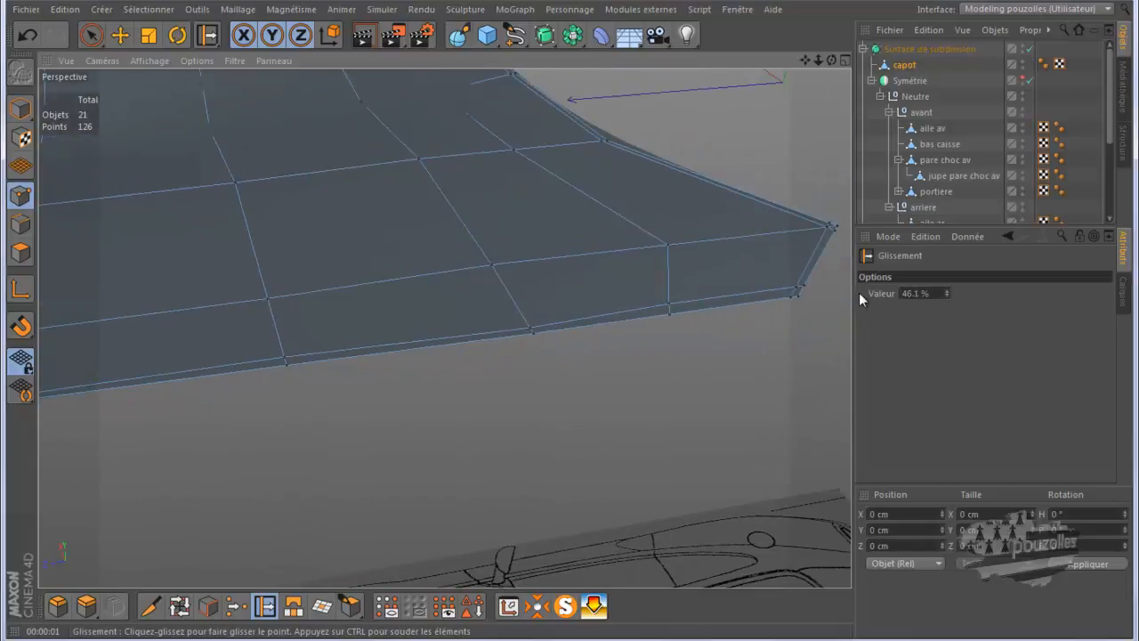
Slide the loop points at the capot's pointed rear corner closer to the outer side border.
scroll(825, 305, up, 3)
scroll(824, 297, up, 2)
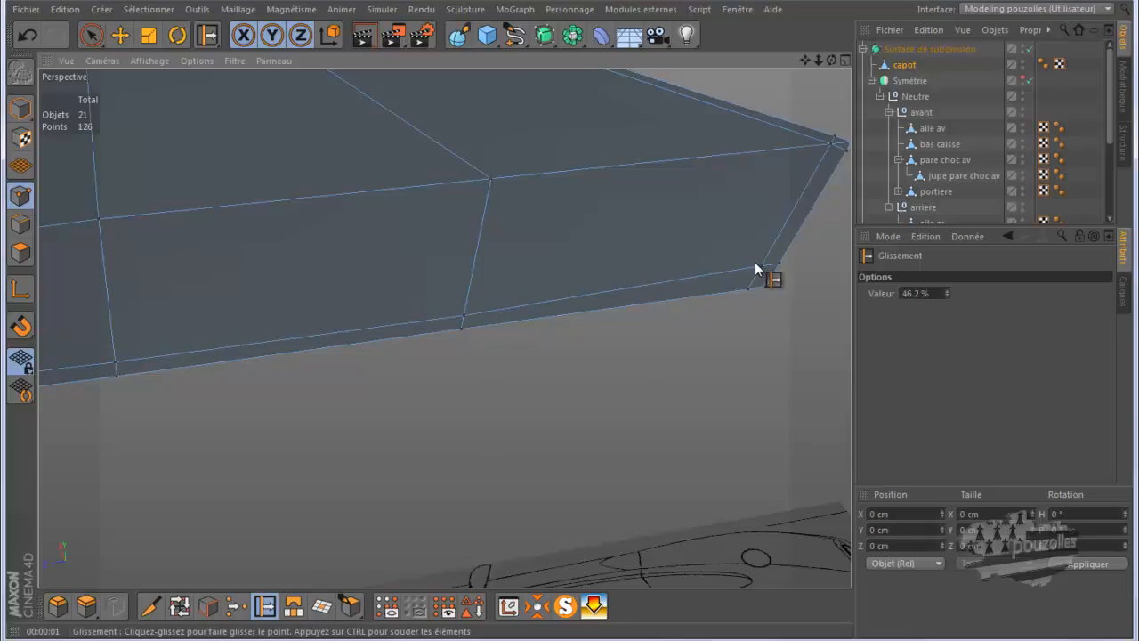
mouse_move(764, 270)
mouse_down()
mouse_move(778, 264)
mouse_move(775, 276)
mouse_up()
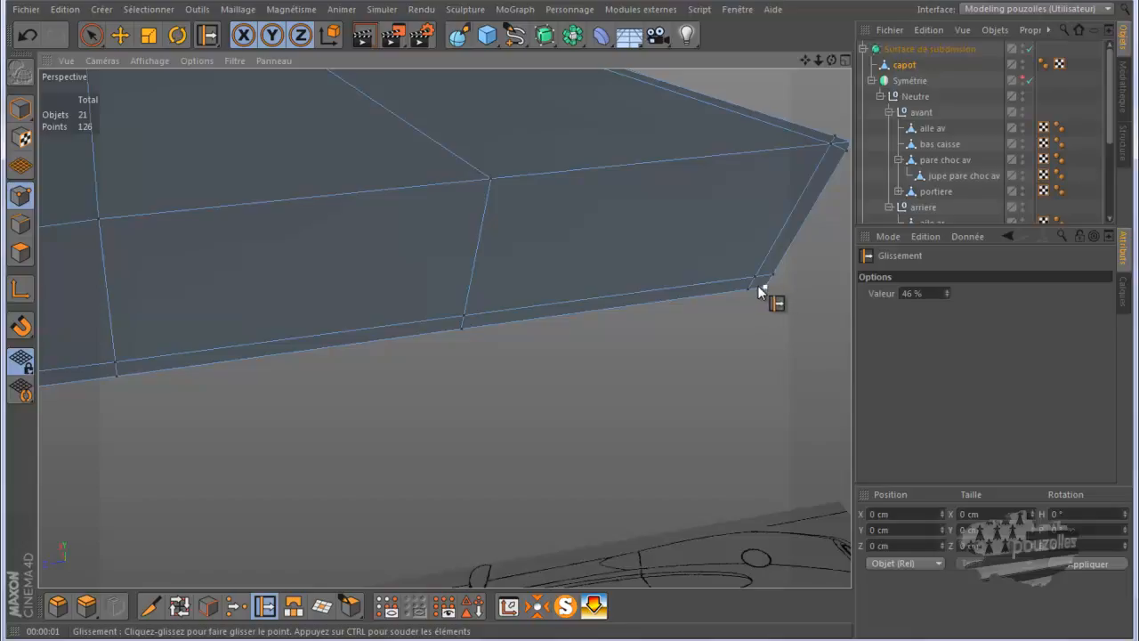
Place the capot in the avant group under the visible Symétrie object and render the view to check the whole bodywork.
alt+drag(718, 317, 735, 345)
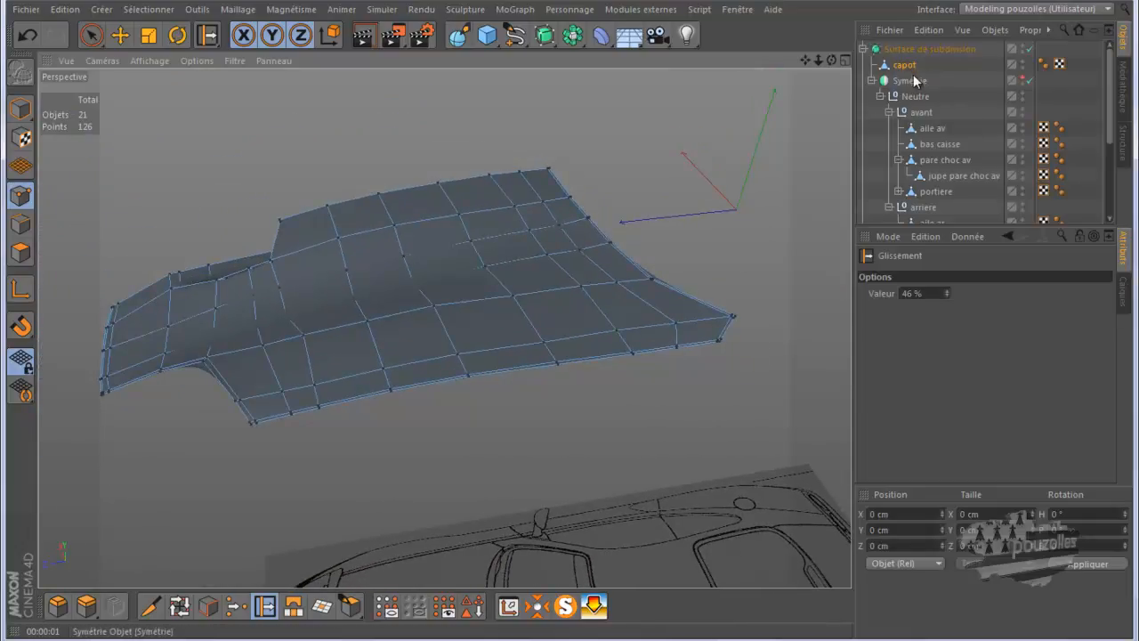
drag(908, 67, 933, 117)
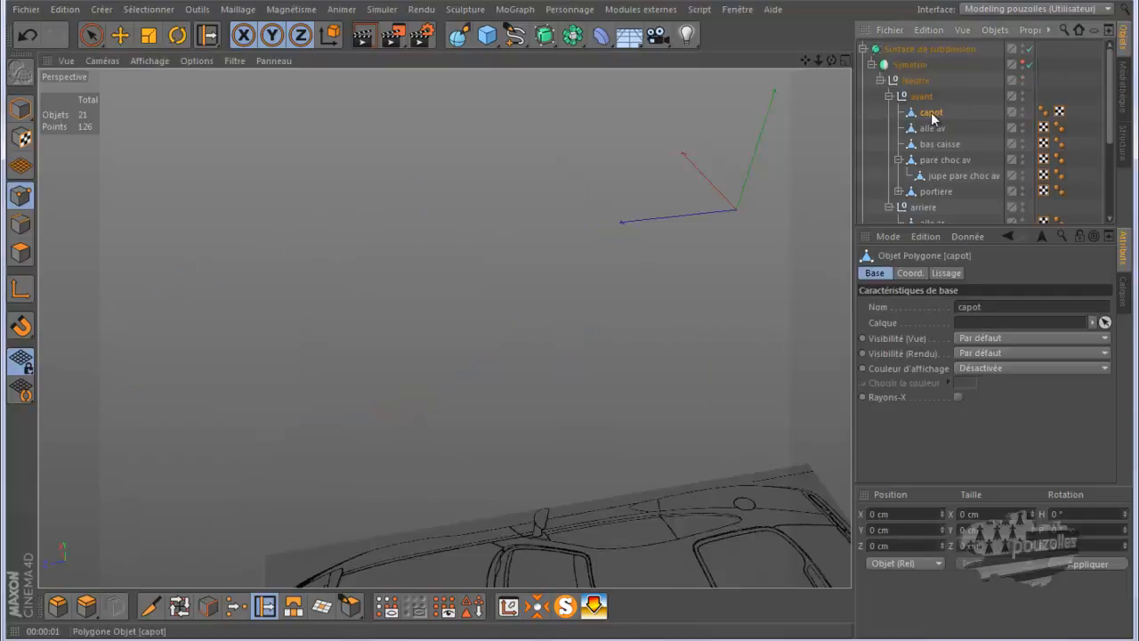
click(1023, 63)
drag(836, 58, 827, 58)
alt+drag(782, 164, 682, 254)
click(363, 33)
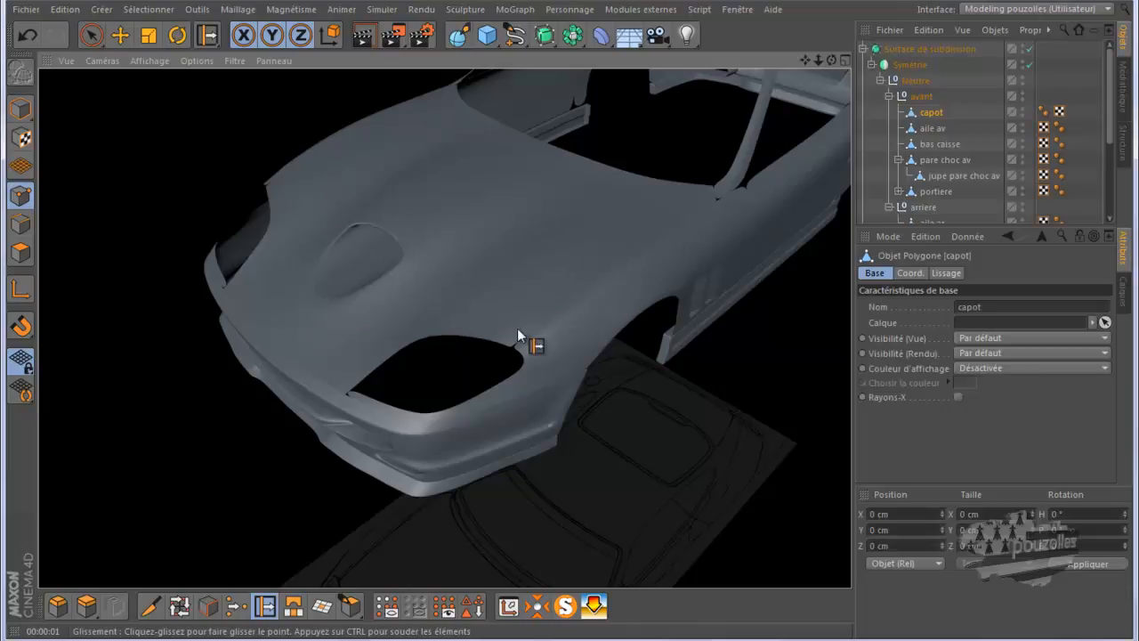
Switch to edge mode, move the capot directly under Surface de subdivision and hide the Symétrie object.
click(20, 224)
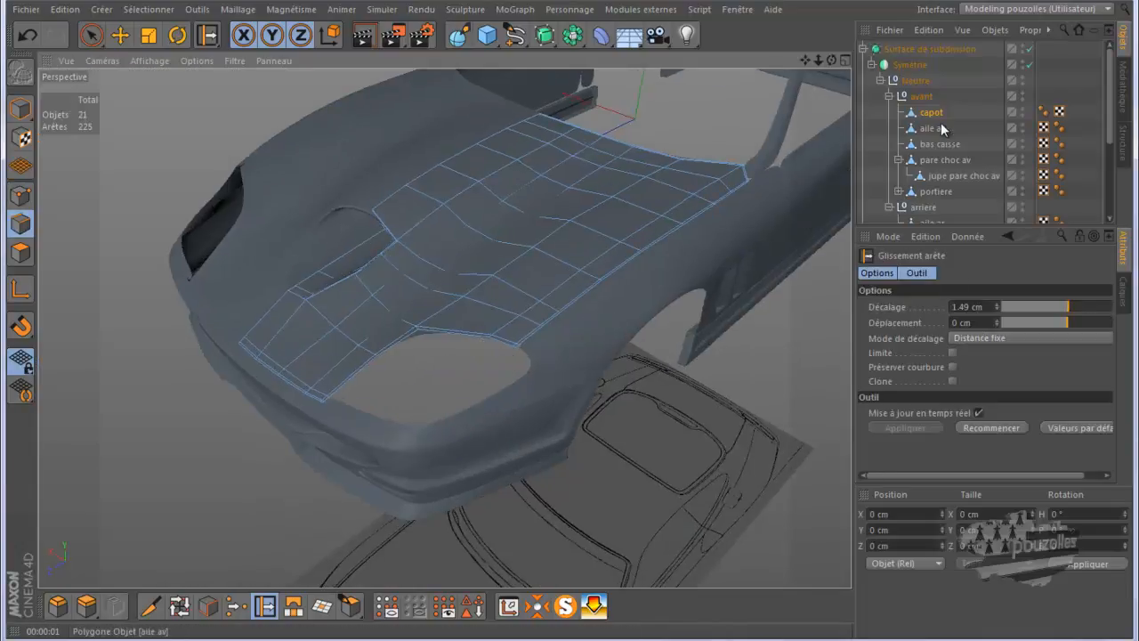
drag(929, 79, 926, 58)
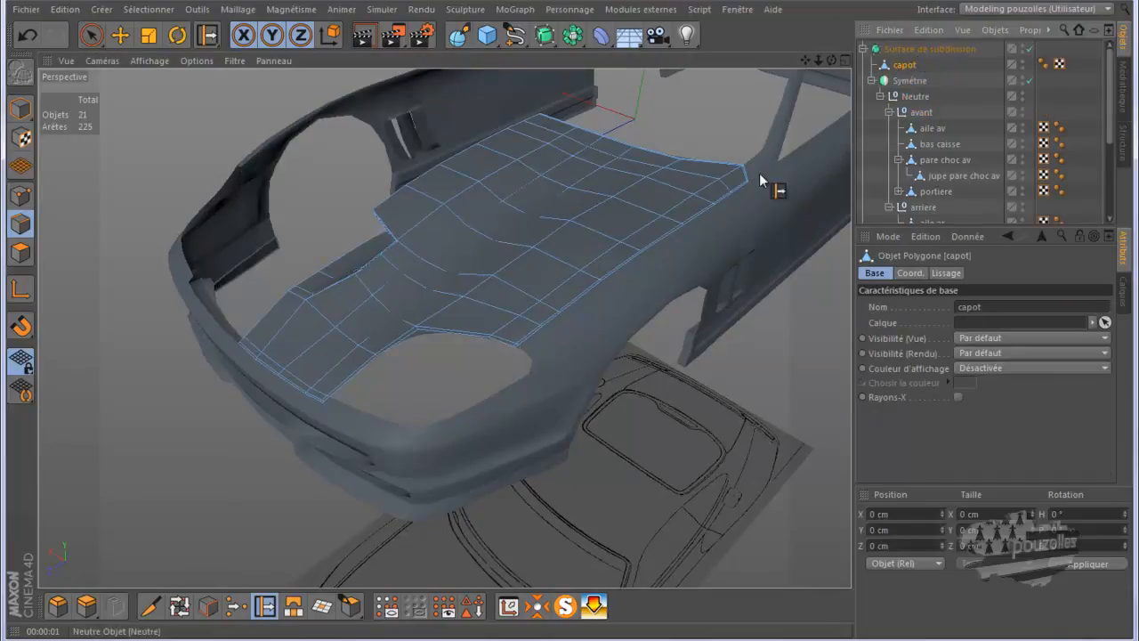
click(1024, 80)
key(m)
key(o)
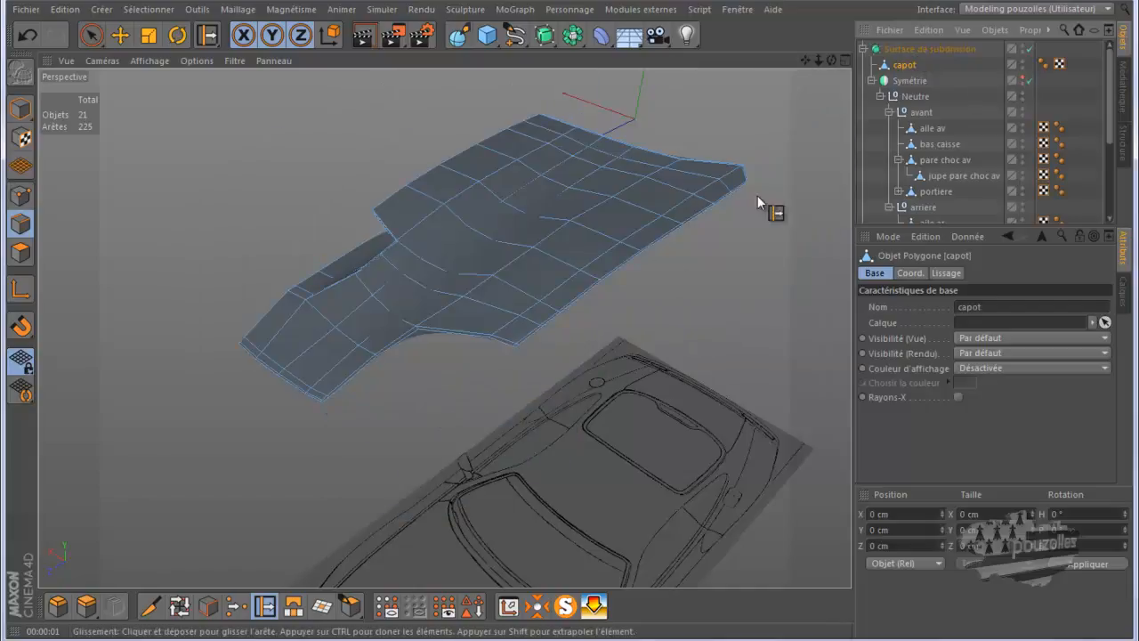
Select the capot's entire outer border with Sélection par boucle, enabling Sélectionner les délimitations.
scroll(387, 379, up, 5)
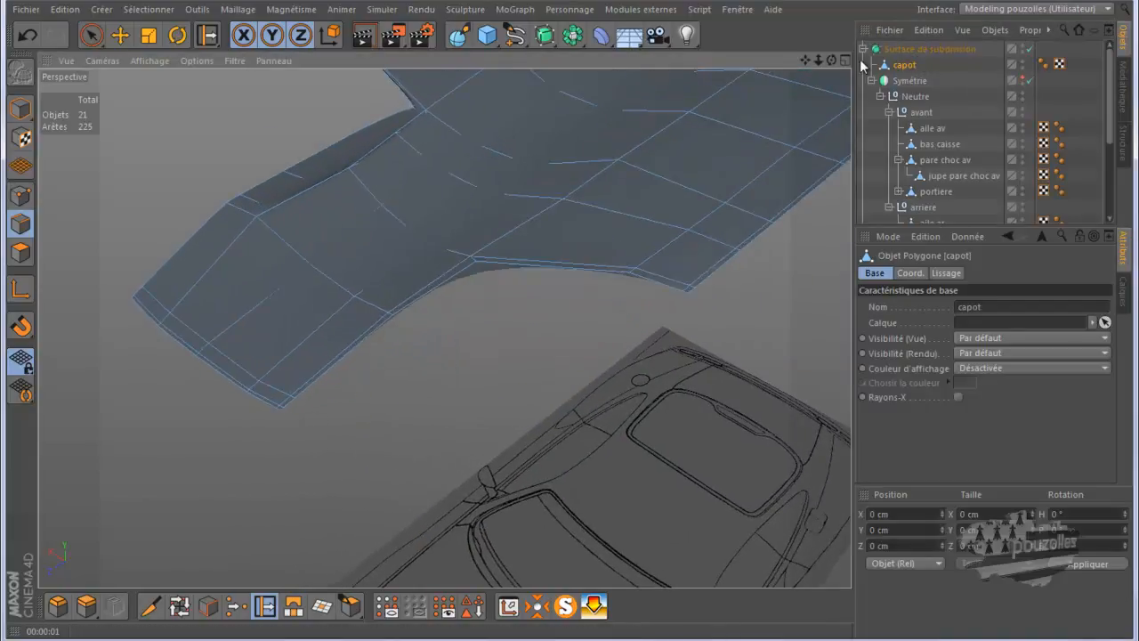
drag(832, 59, 572, 328)
drag(828, 59, 566, 321)
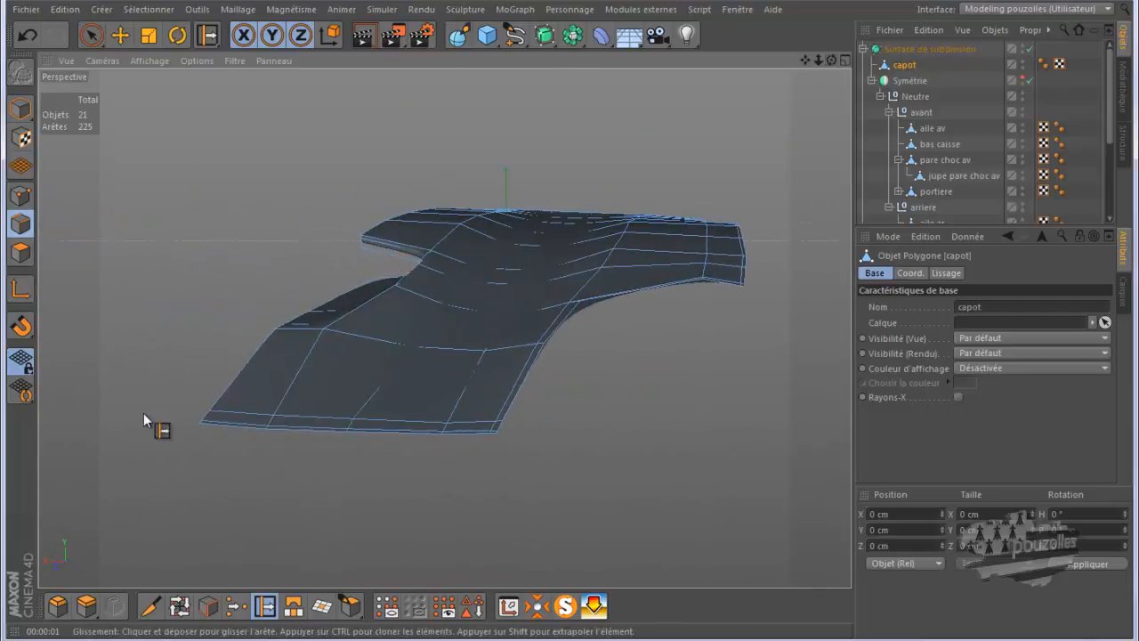
click(180, 608)
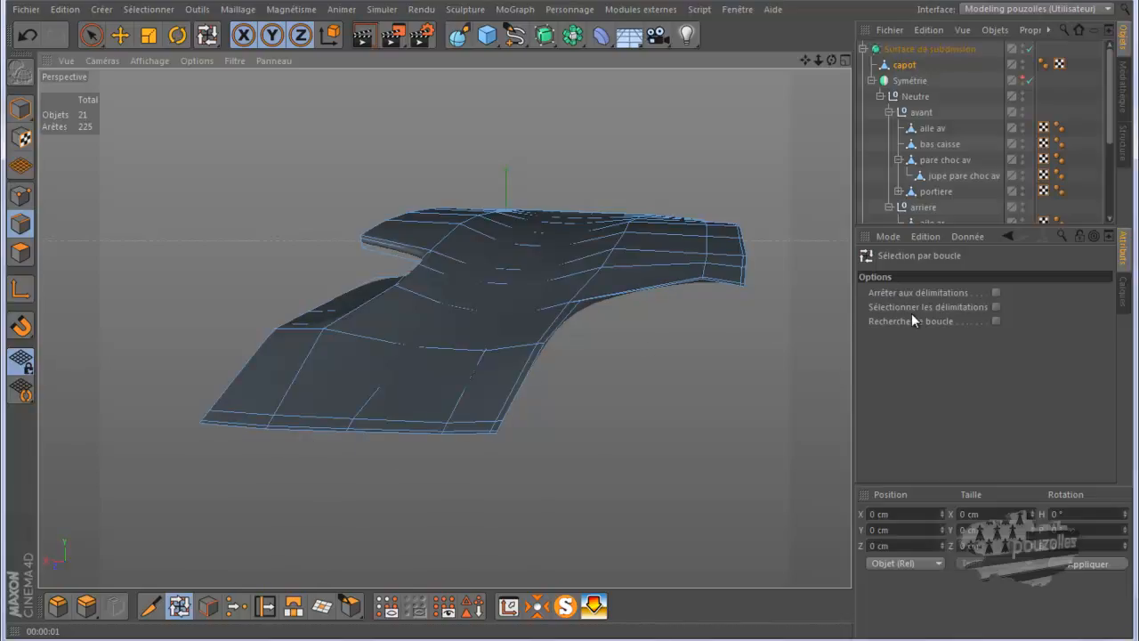
click(994, 306)
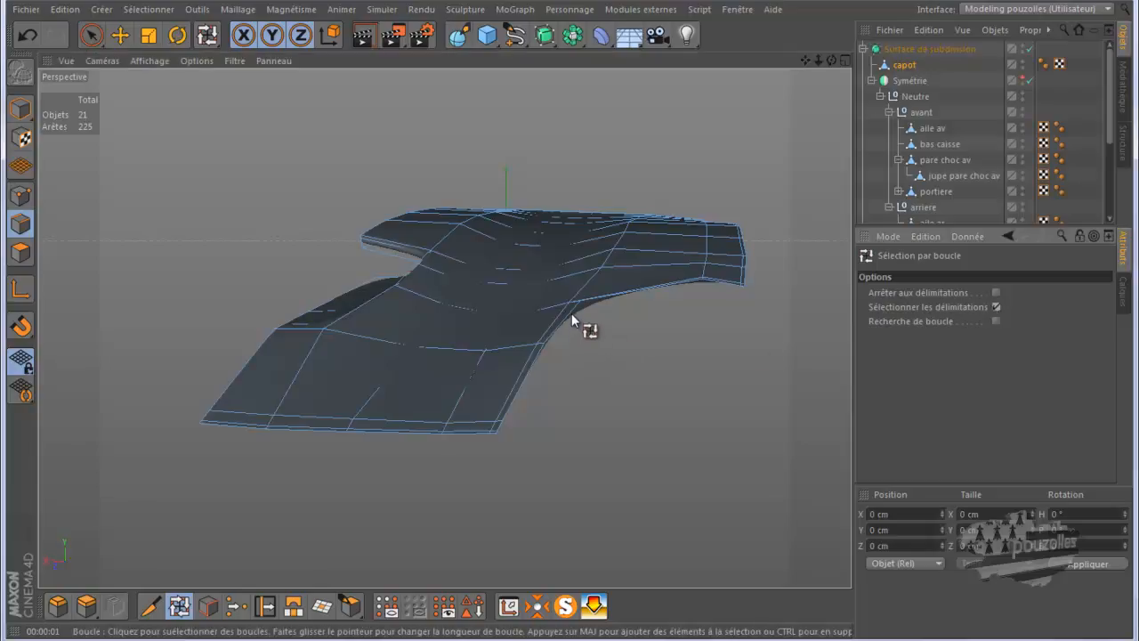
click(464, 433)
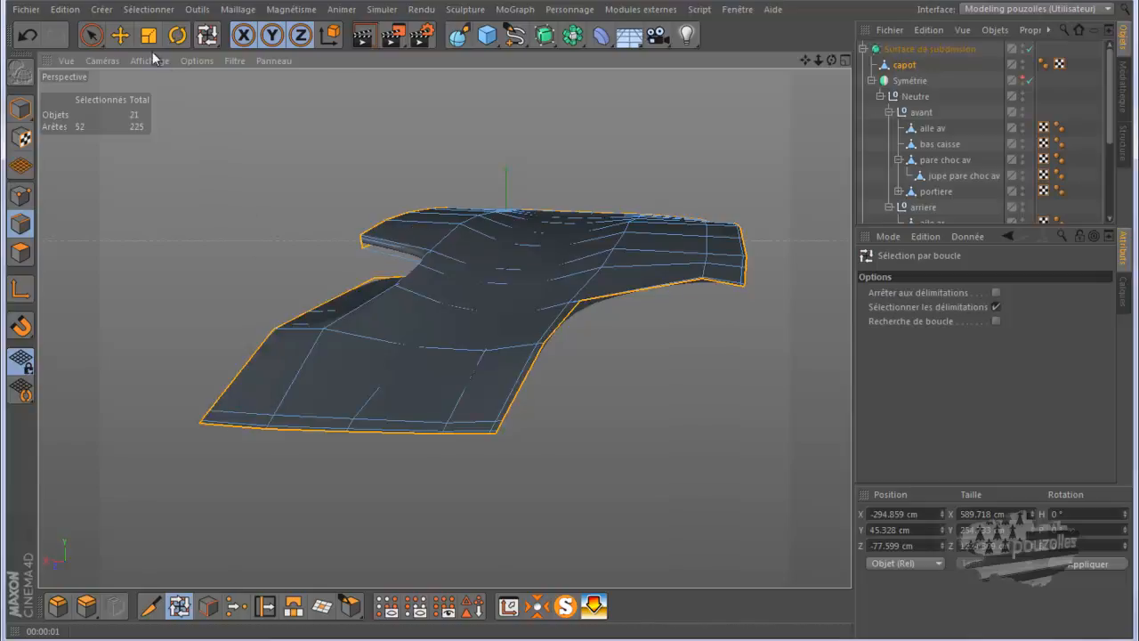
Deselect the border edges along the capot's centre line and air intake opening with the Pinceau de sélection.
click(90, 35)
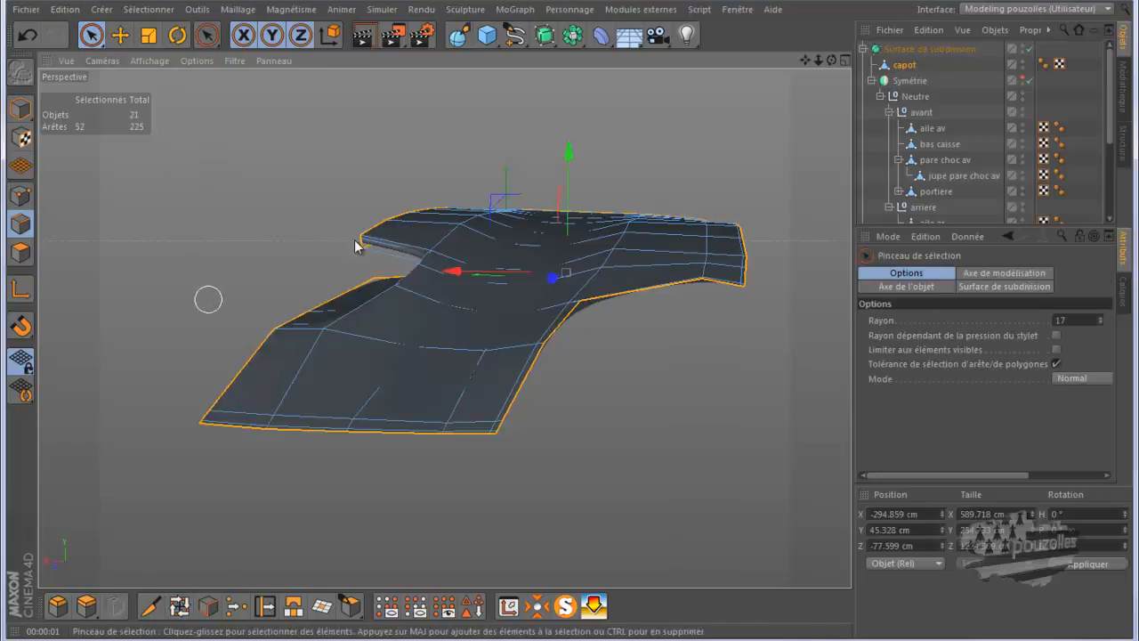
mouse_move(836, 60)
mouse_down()
mouse_move(570, 325)
mouse_move(542, 308)
mouse_move(571, 327)
mouse_up()
mouse_move(290, 425)
ctrl+mouse_down()
mouse_move(593, 441)
mouse_move(686, 433)
mouse_move(681, 421)
mouse_move(757, 460)
mouse_move(692, 466)
ctrl+mouse_up()
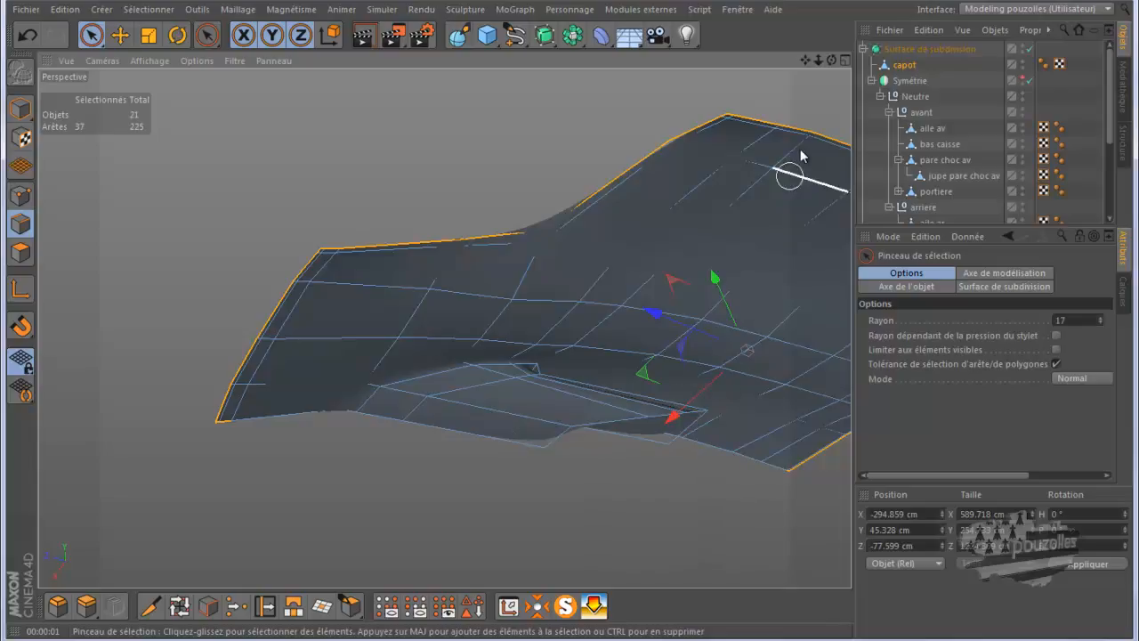
Deselect the remaining short border edges at the front end of the capot's centre line.
mouse_move(832, 59)
mouse_down()
mouse_move(559, 322)
mouse_move(593, 339)
mouse_move(579, 331)
mouse_up()
alt+drag(311, 186, 272, 245)
scroll(276, 249, up, 5)
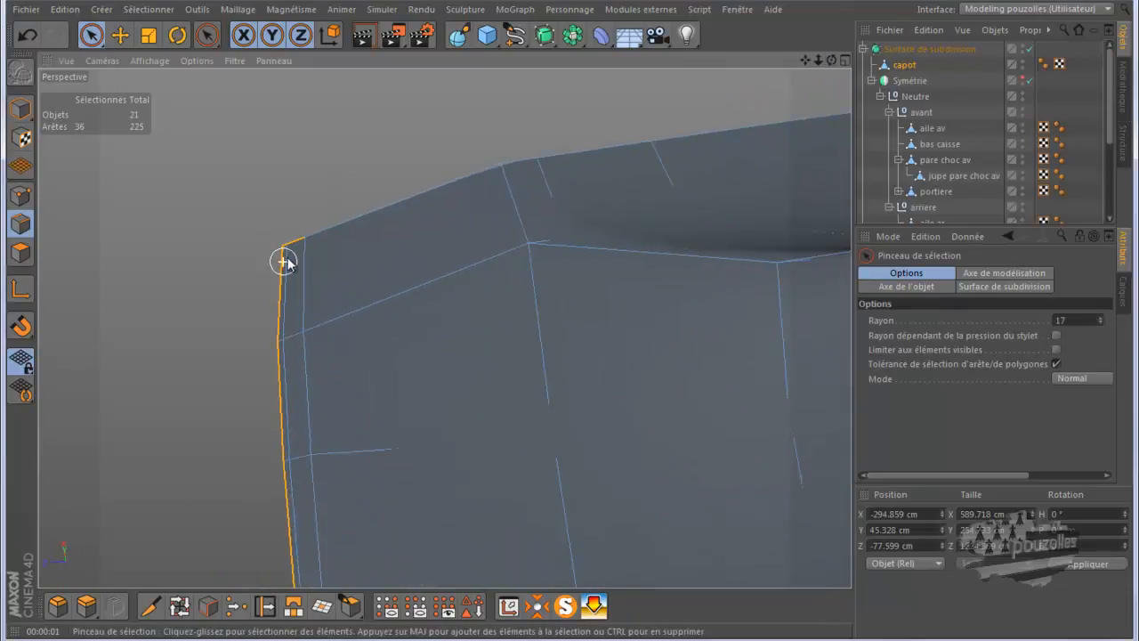
scroll(287, 257, up, 2)
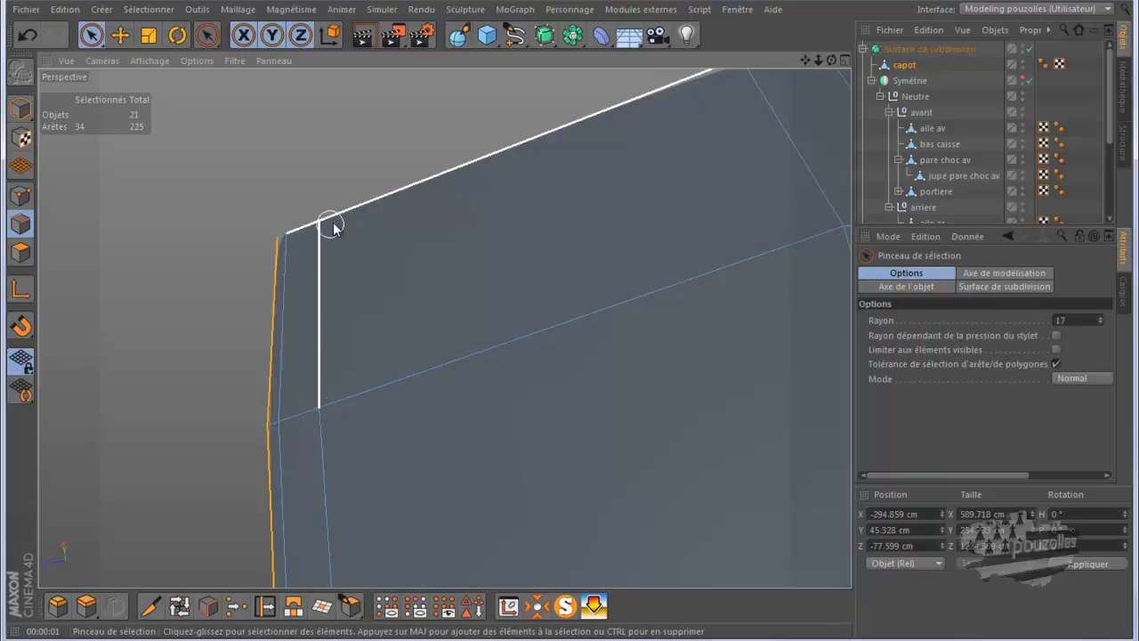
alt+drag(333, 222, 89, 278)
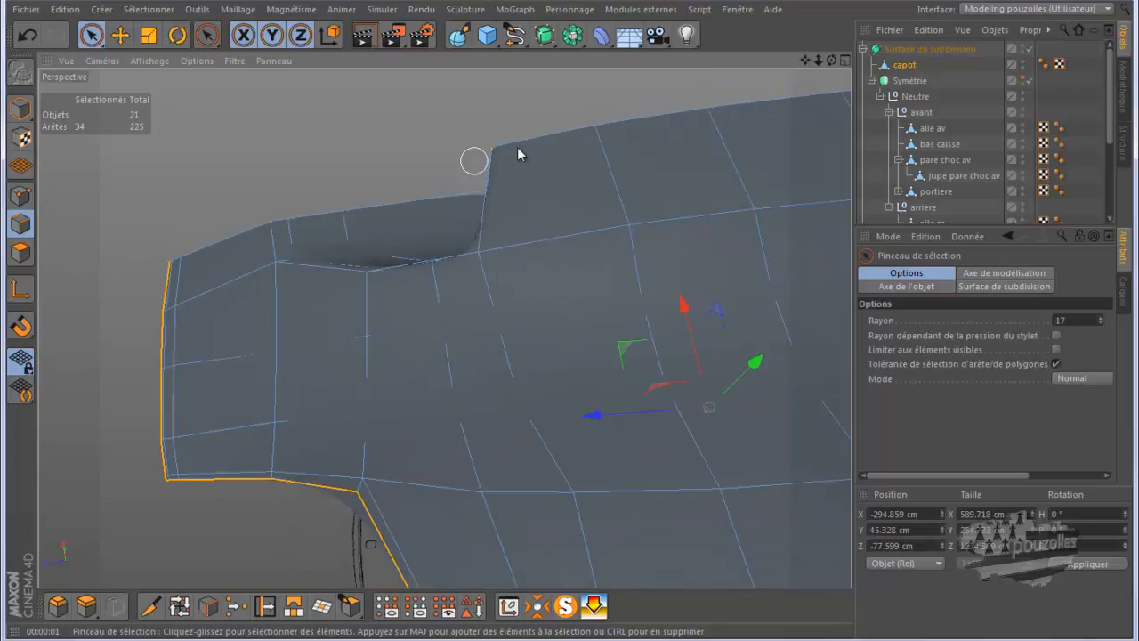
Deselect the leftover border edges at the corner of the air intake notch.
alt+drag(576, 318, 673, 91)
ctrl+drag(352, 221, 342, 258)
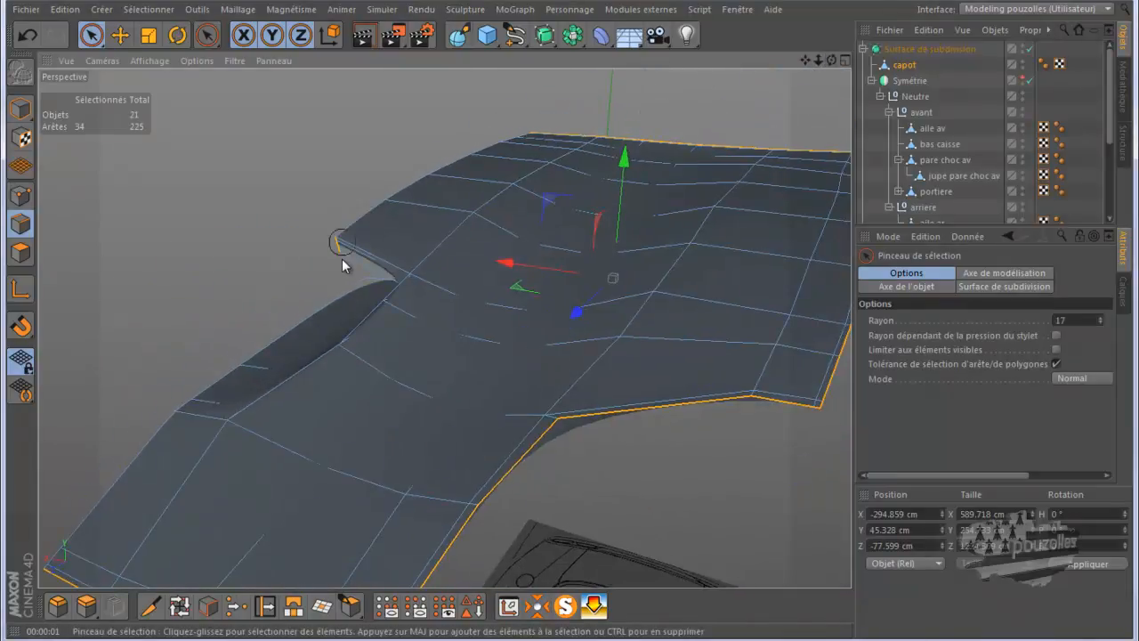
Deselect the leftover short border edge at the rear corner of the capot's centre line with the Pinceau de sélection.
drag(833, 60, 570, 320)
scroll(819, 193, down, 3)
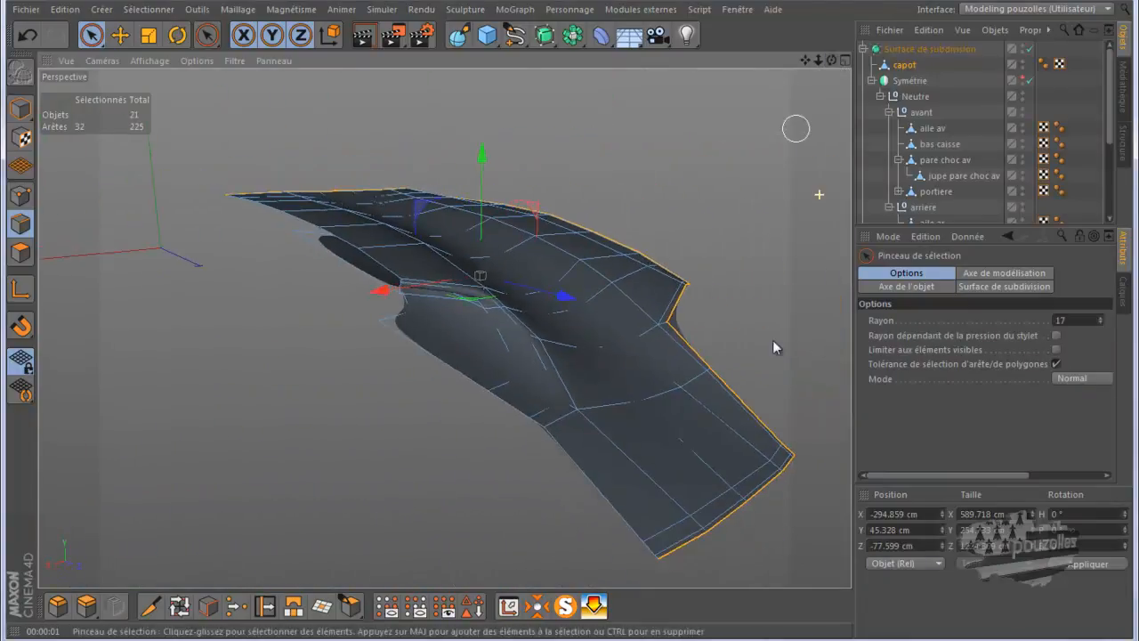
scroll(223, 189, up, 5)
scroll(223, 188, up, 5)
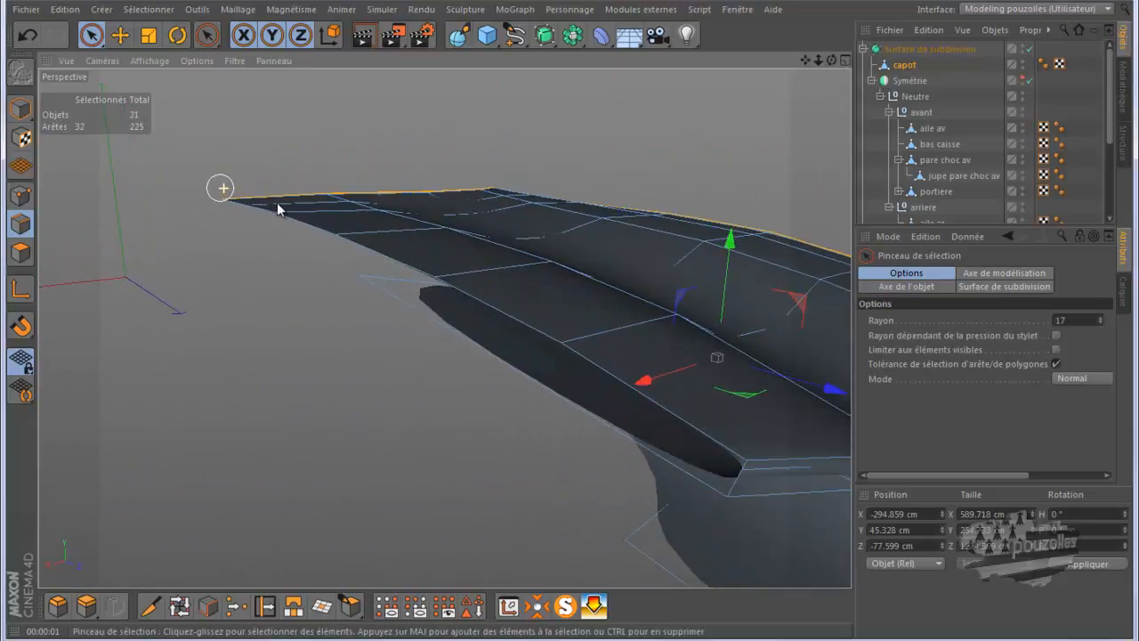
mouse_move(828, 58)
mouse_down()
mouse_move(571, 332)
mouse_move(305, 271)
mouse_up()
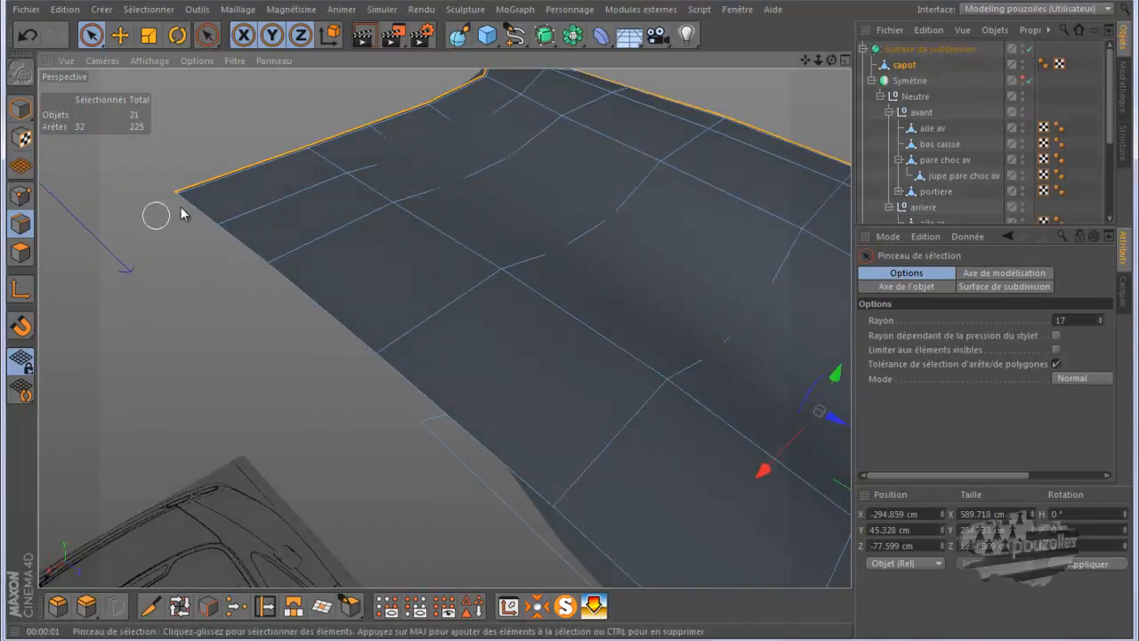
scroll(186, 201, up, 5)
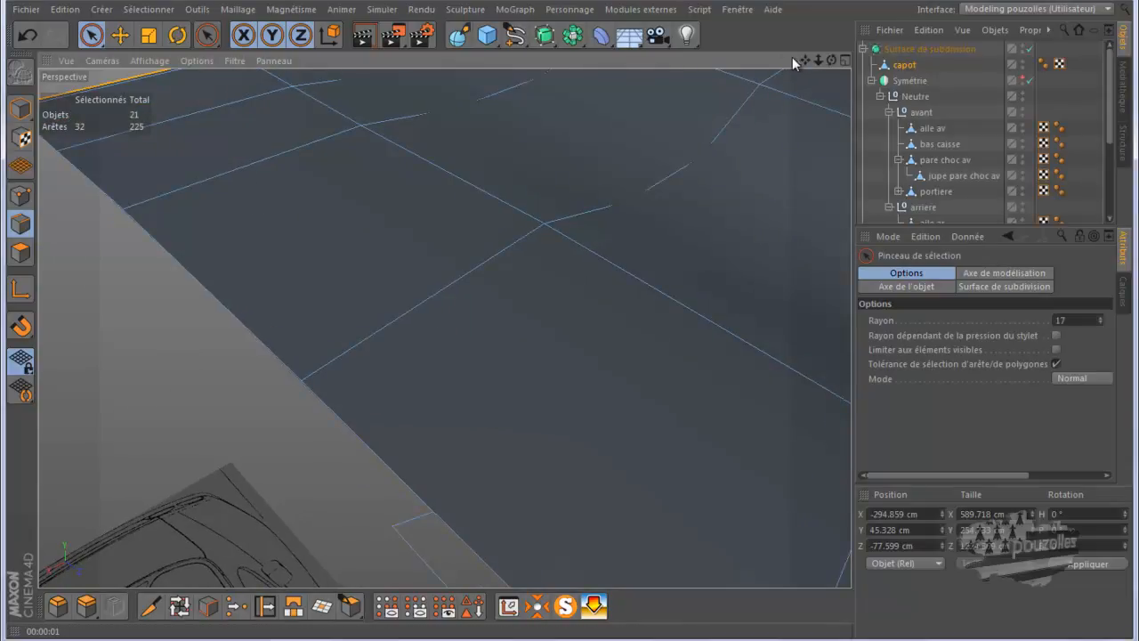
drag(571, 327, 590, 330)
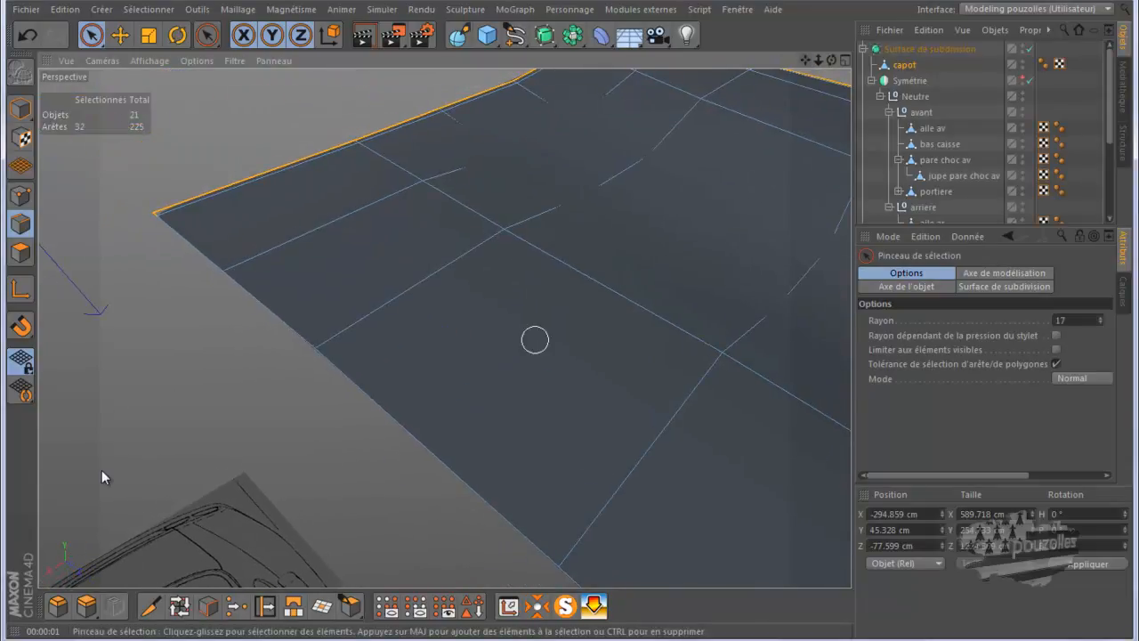
click(162, 228)
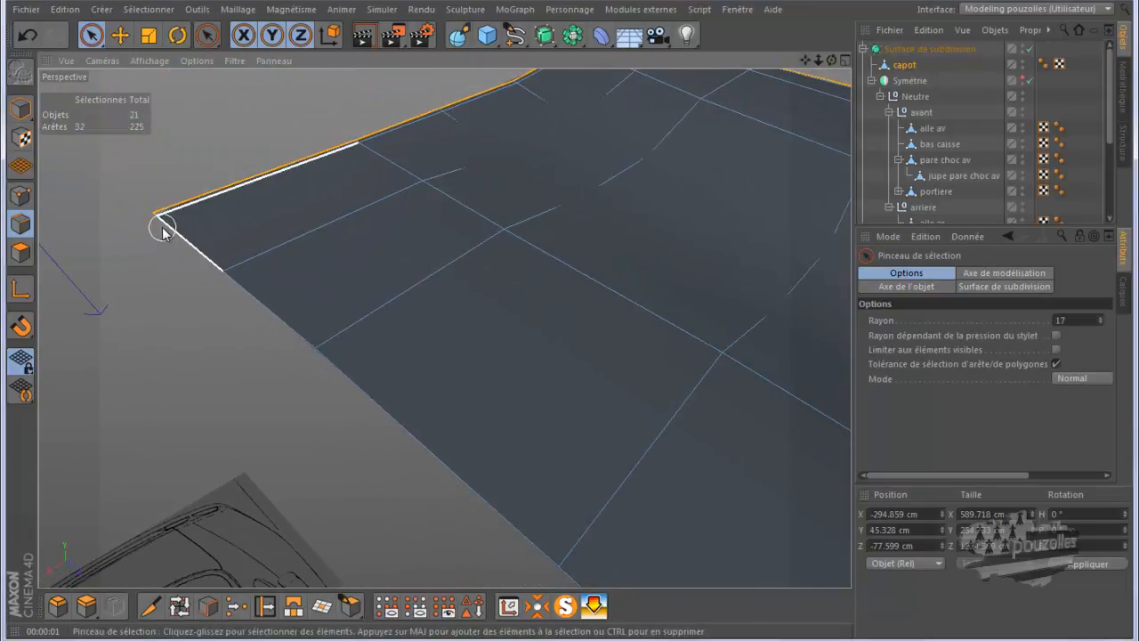
ctrl+click(163, 233)
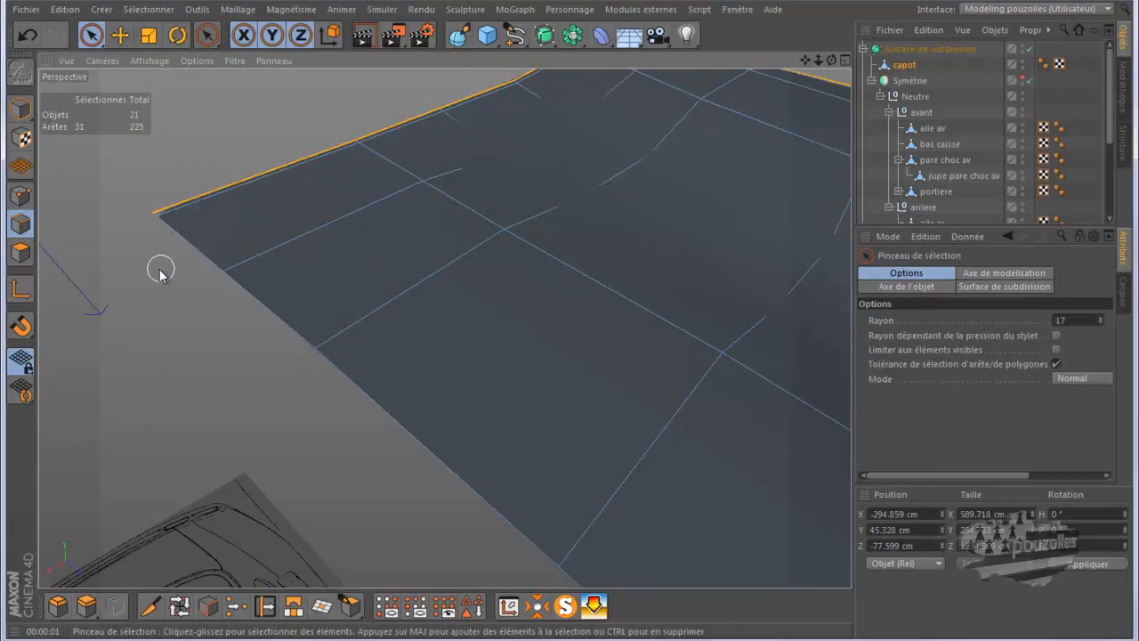
scroll(151, 276, up, 1)
scroll(151, 274, up, 2)
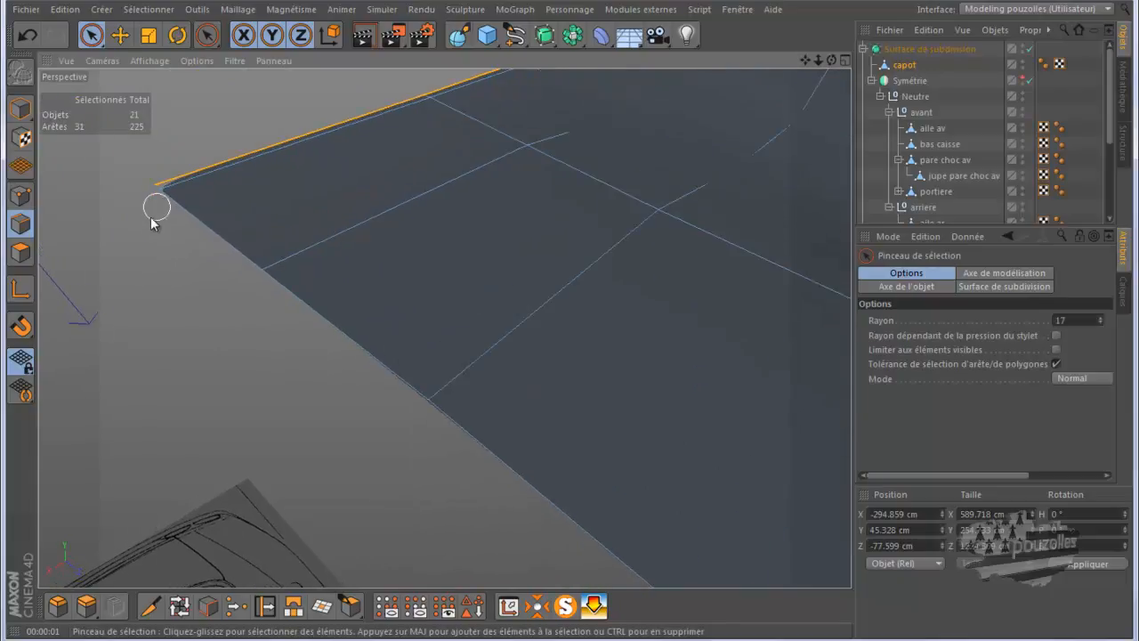
Extrude the capot's selected outer border edges with Angle des arêtes at 0° and Décalage at 11 cm.
scroll(152, 245, down, 4)
scroll(152, 246, down, 5)
scroll(146, 233, down, 4)
alt+drag(356, 229, 338, 214)
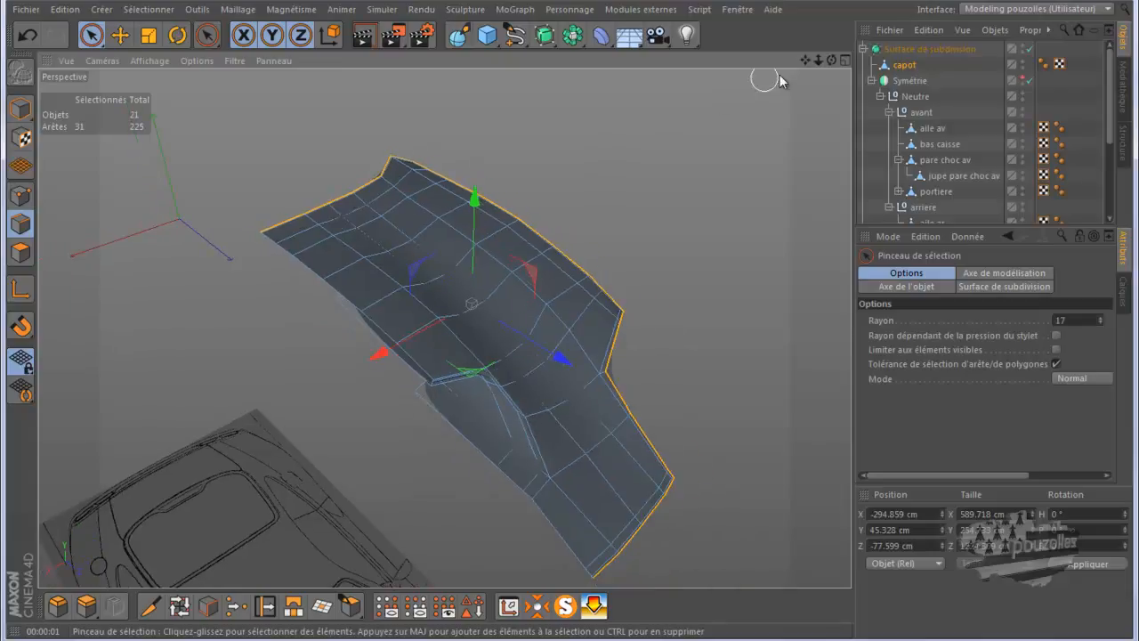
mouse_move(552, 321)
alt+mouse_down()
mouse_move(567, 325)
mouse_move(534, 297)
mouse_move(570, 328)
mouse_move(345, 440)
alt+mouse_up()
click(86, 606)
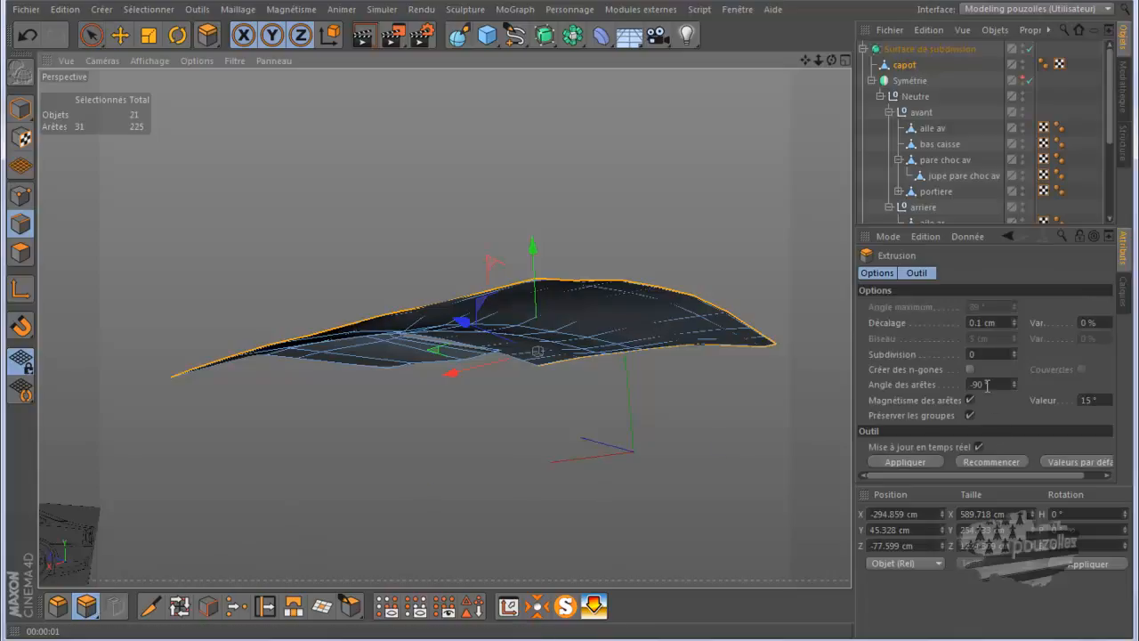
click(988, 385)
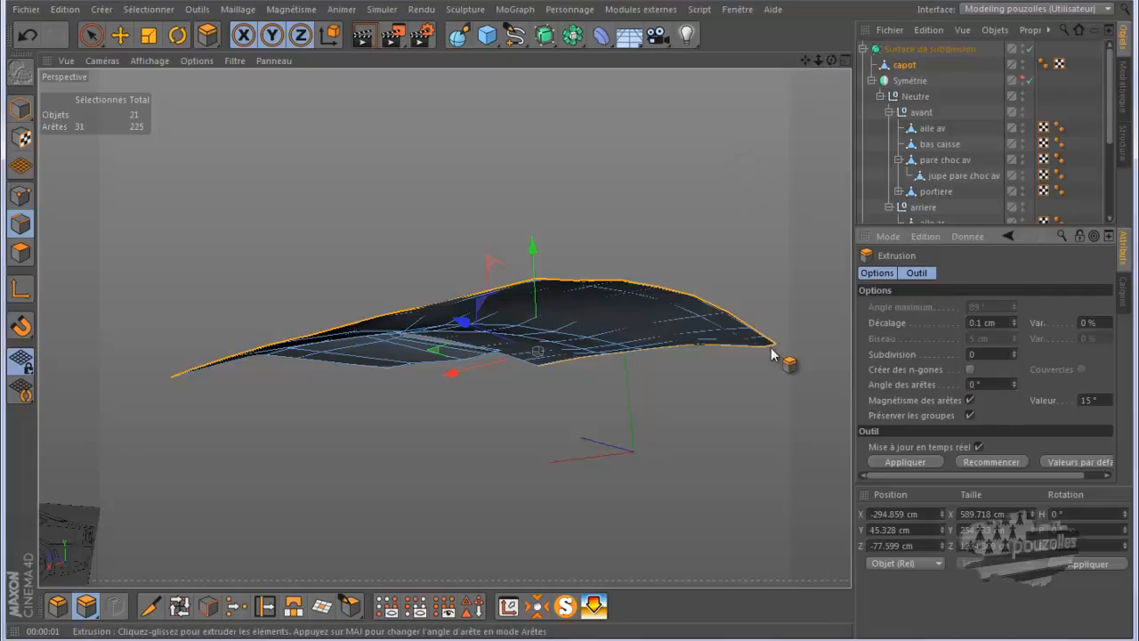
drag(830, 60, 570, 321)
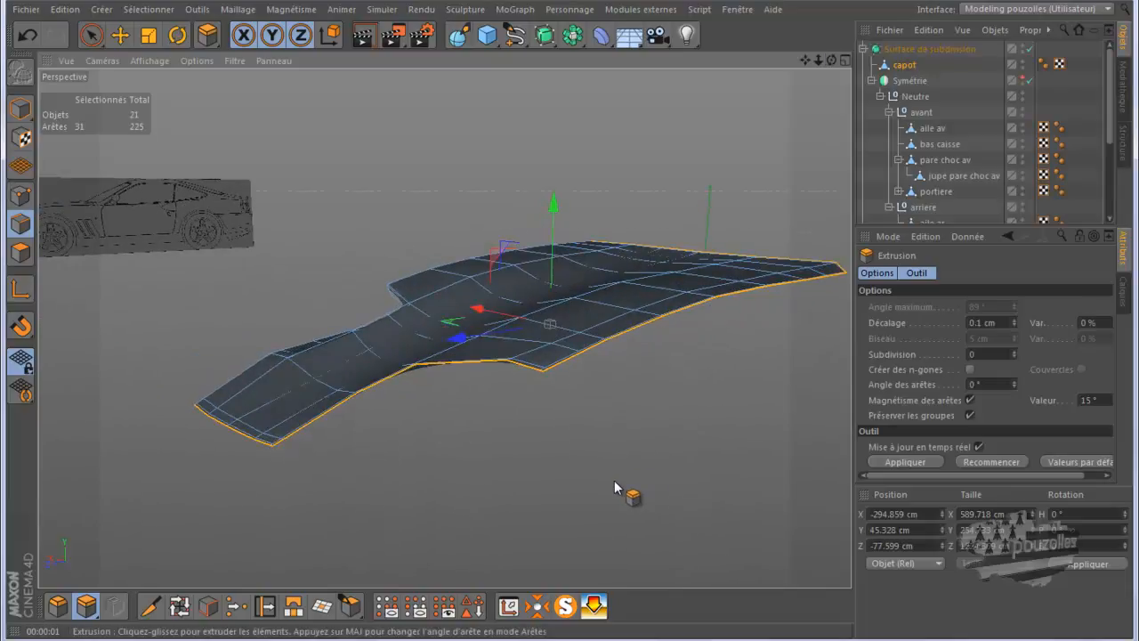
drag(612, 488, 570, 325)
click(976, 323)
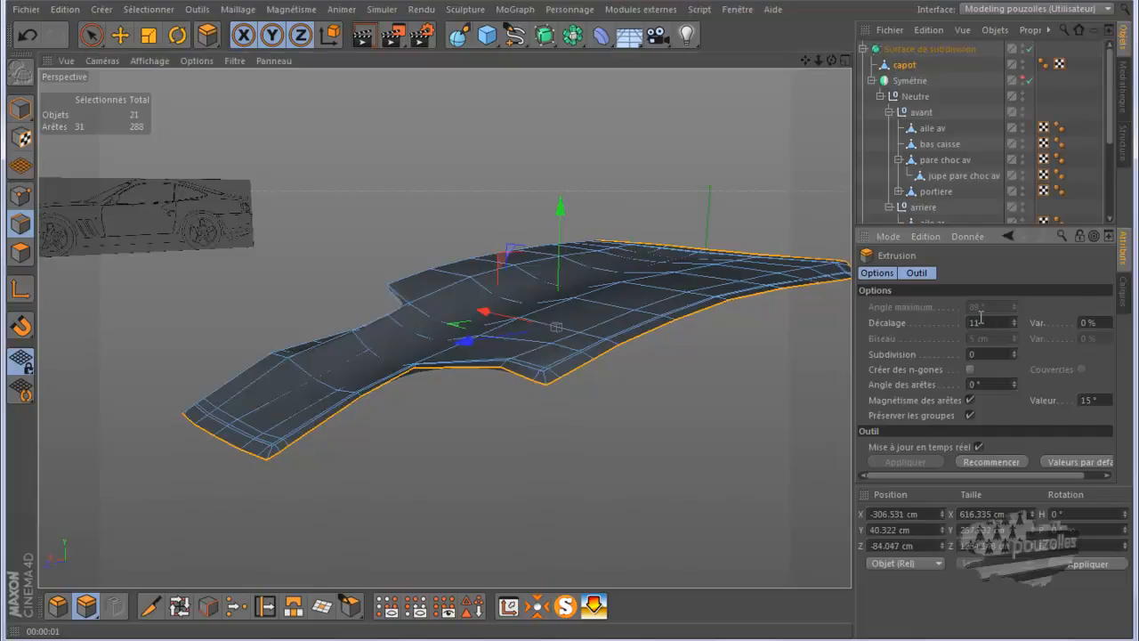
text(11)
key(Return)
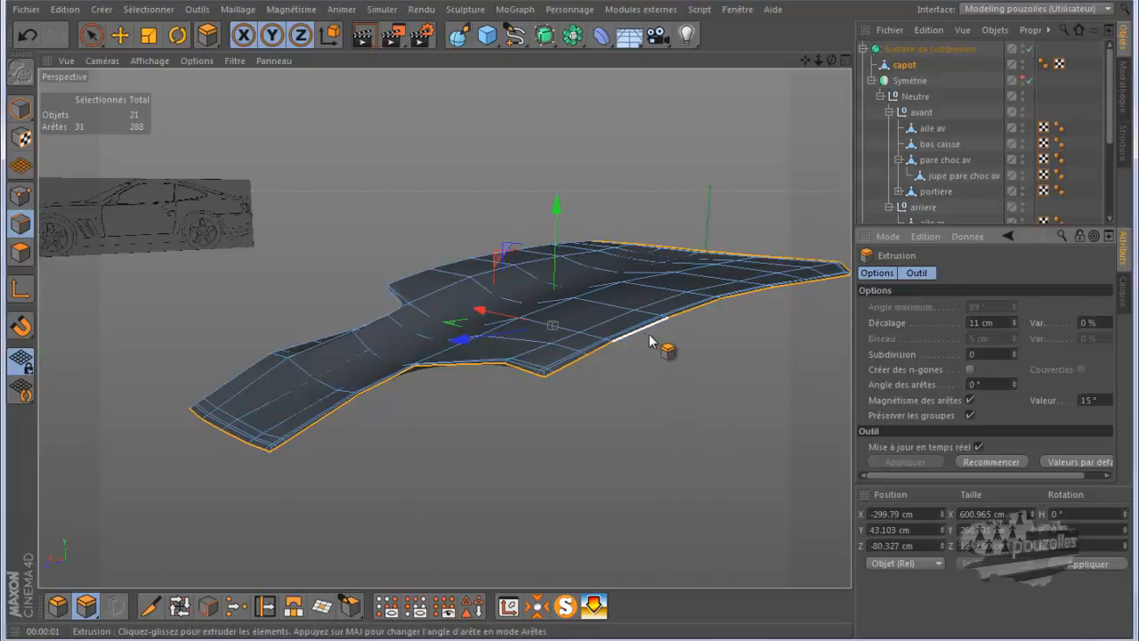
Set the extrusion's Angle des arêtes to -90° so the capot's rim folds downward.
drag(832, 61, 576, 326)
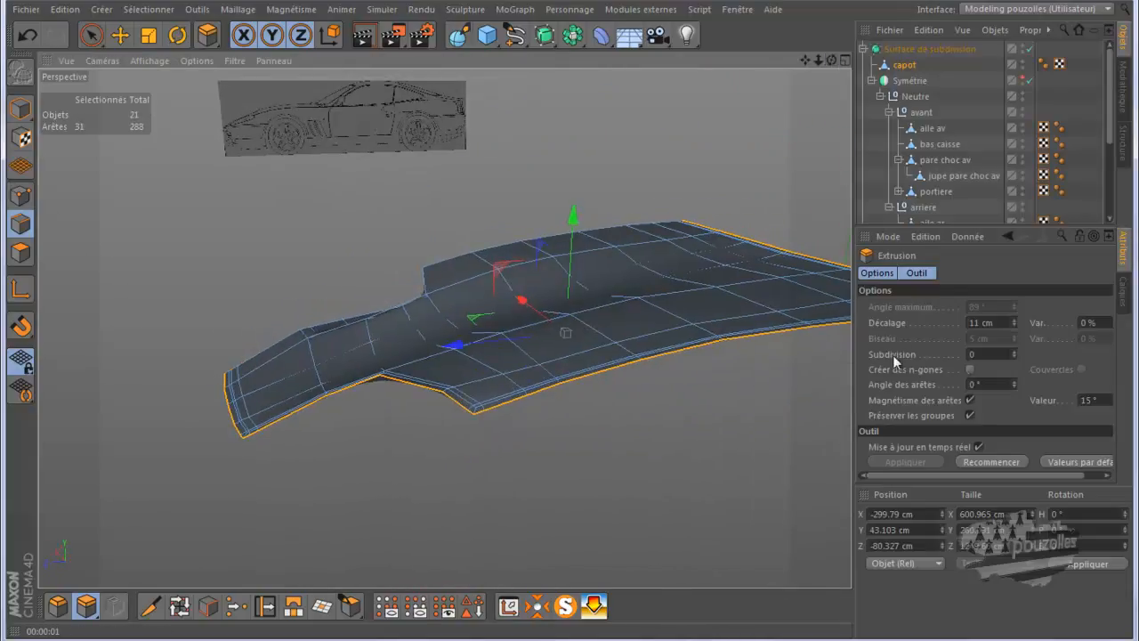
click(973, 384)
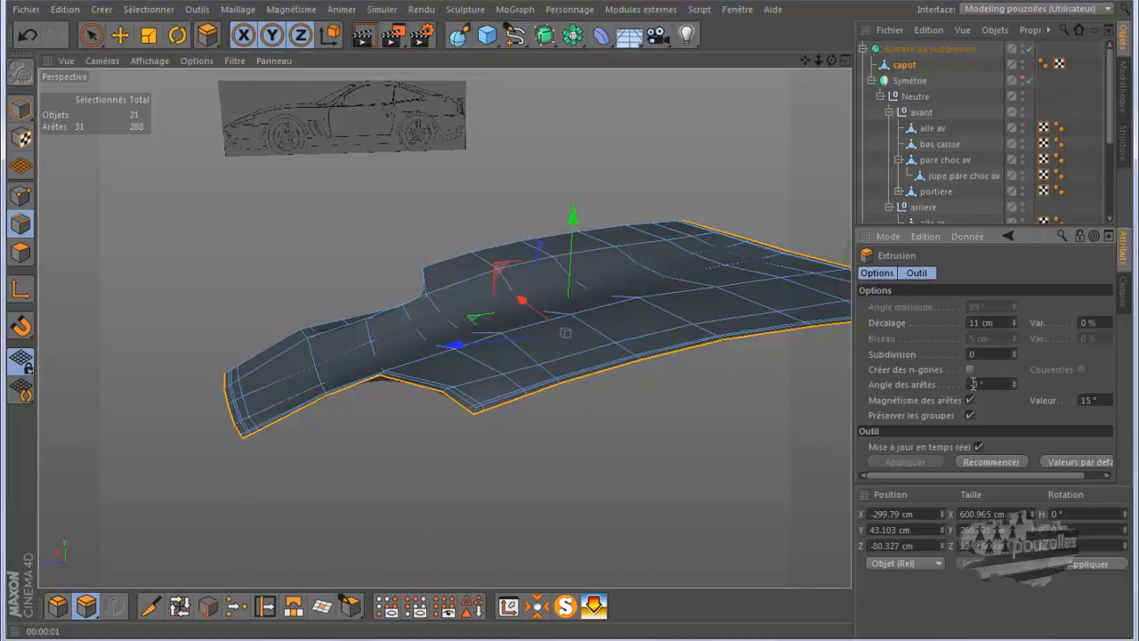
key(Return)
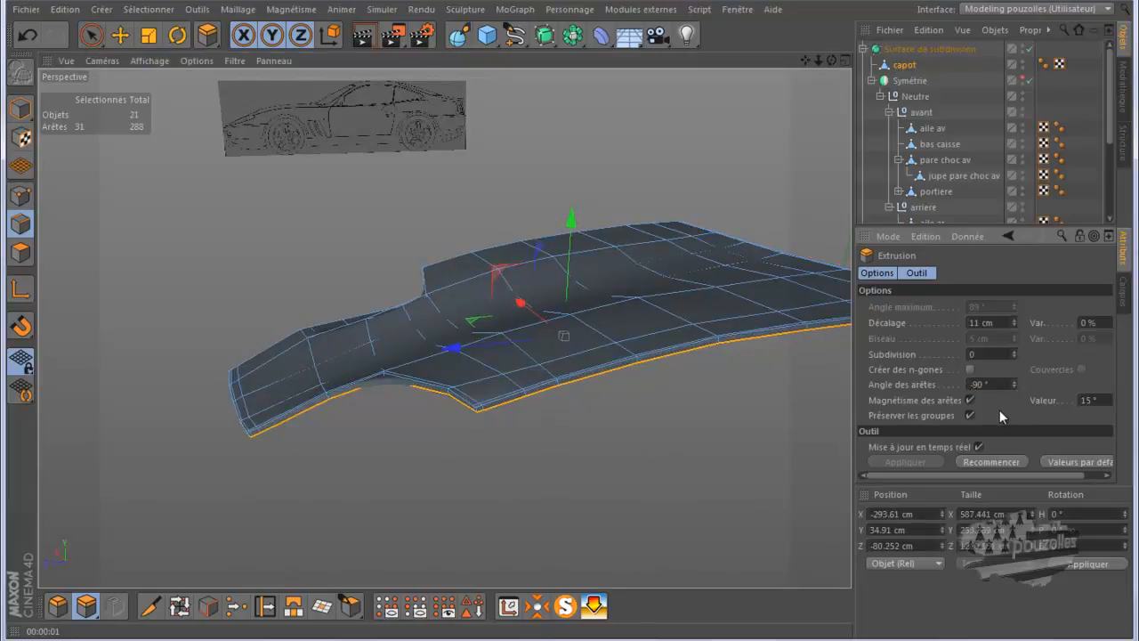
drag(831, 60, 572, 326)
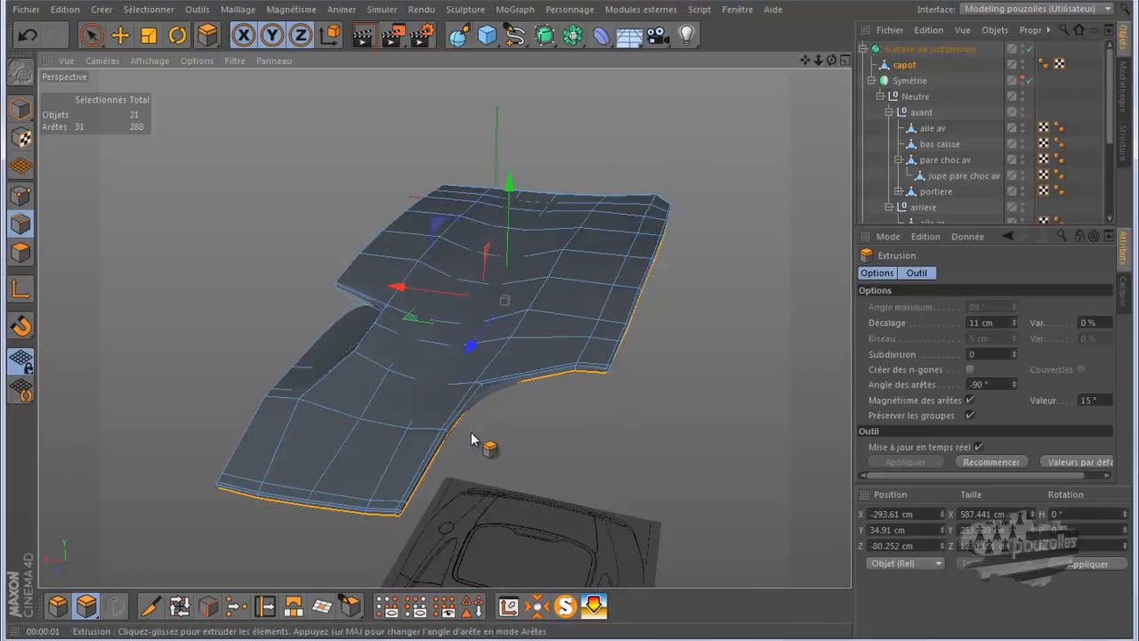
Cut an edge loop around the middle of the capot's extruded rim with the Couteau in Boucle mode.
click(151, 606)
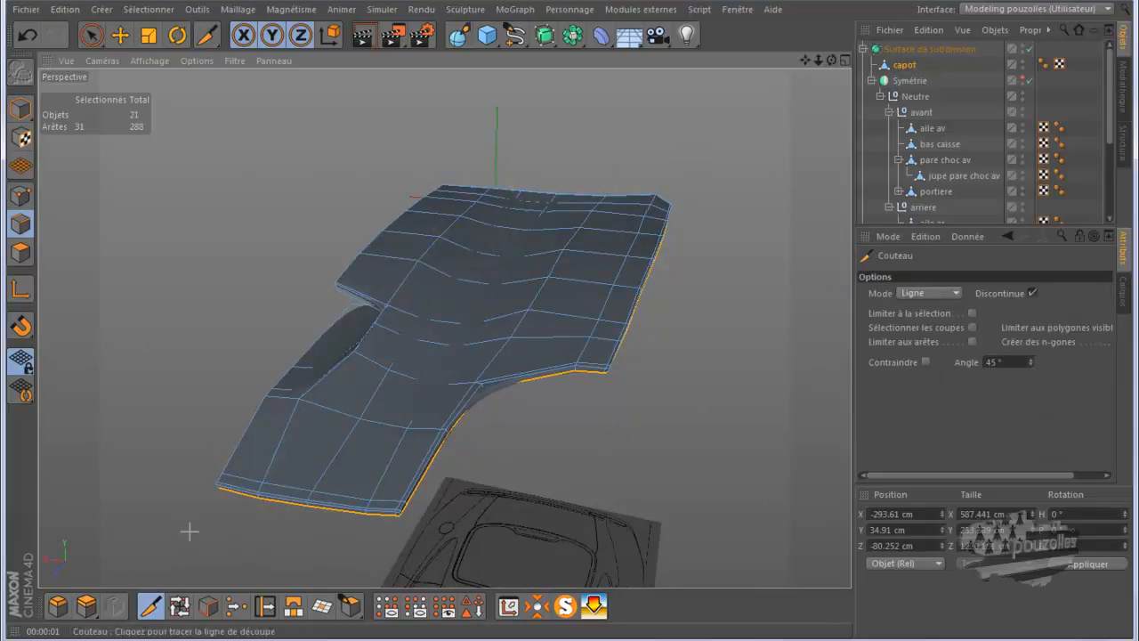
scroll(191, 528, up, 3)
scroll(191, 528, up, 4)
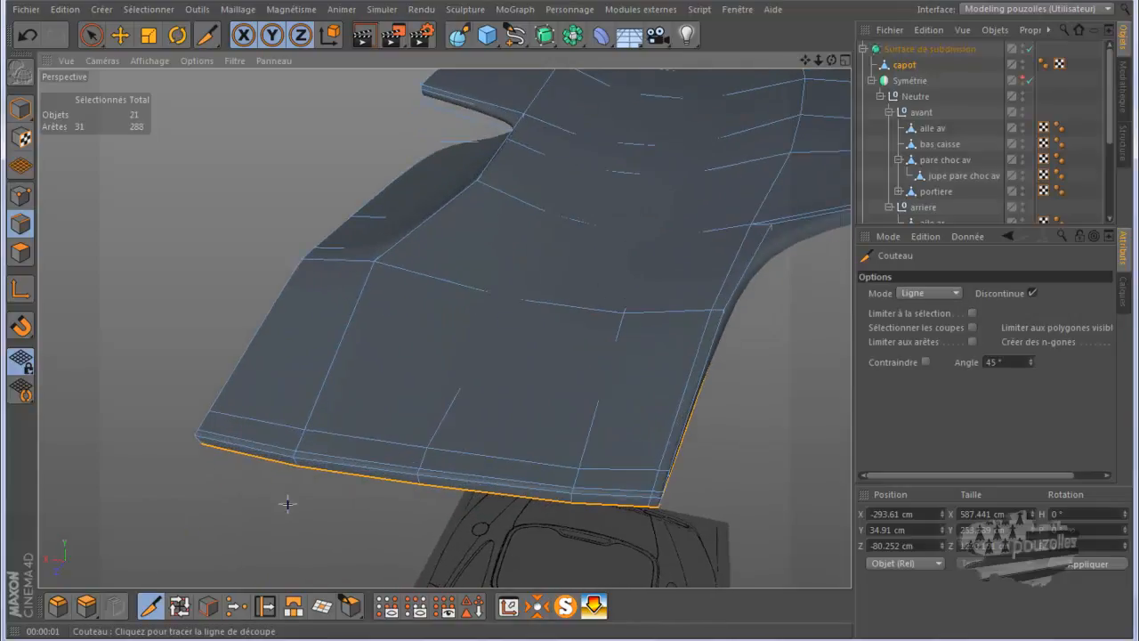
drag(833, 65, 588, 316)
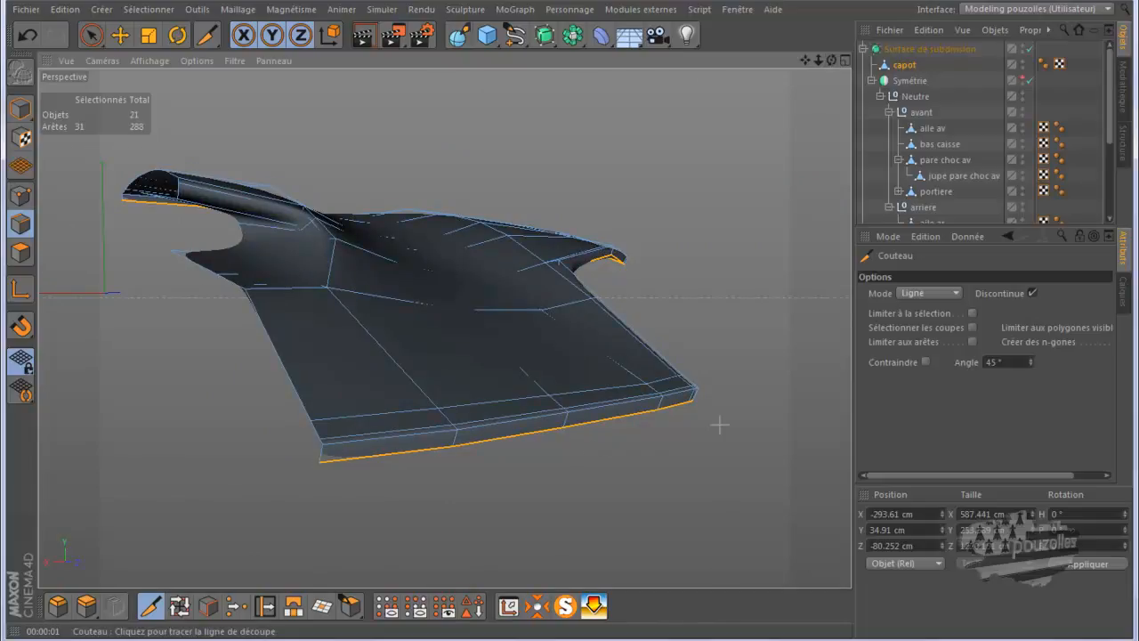
click(922, 293)
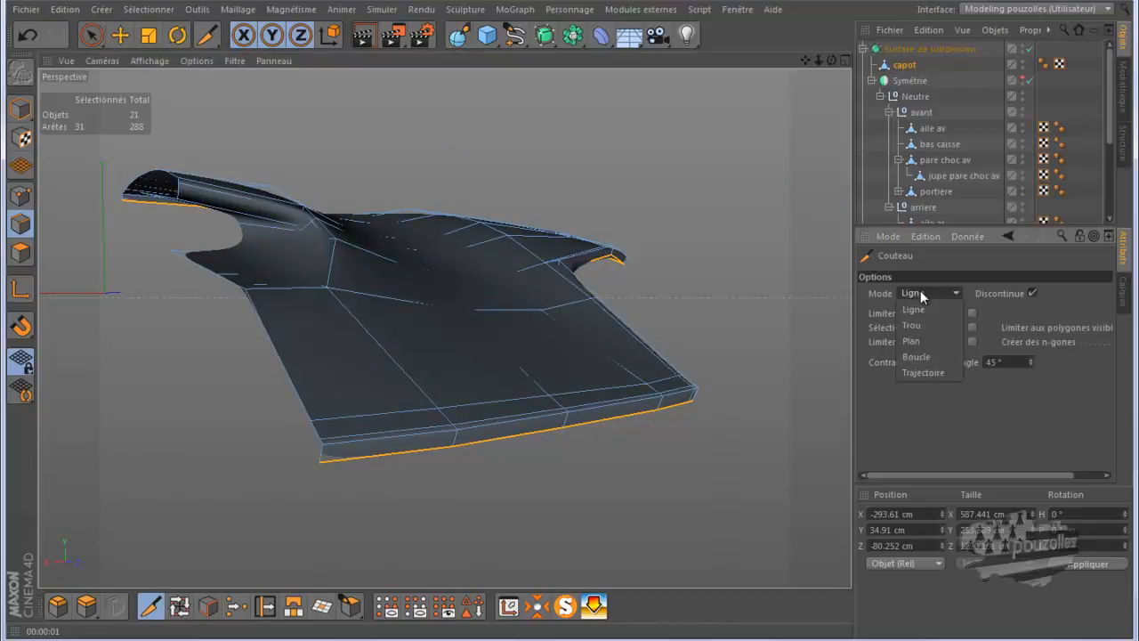
click(917, 357)
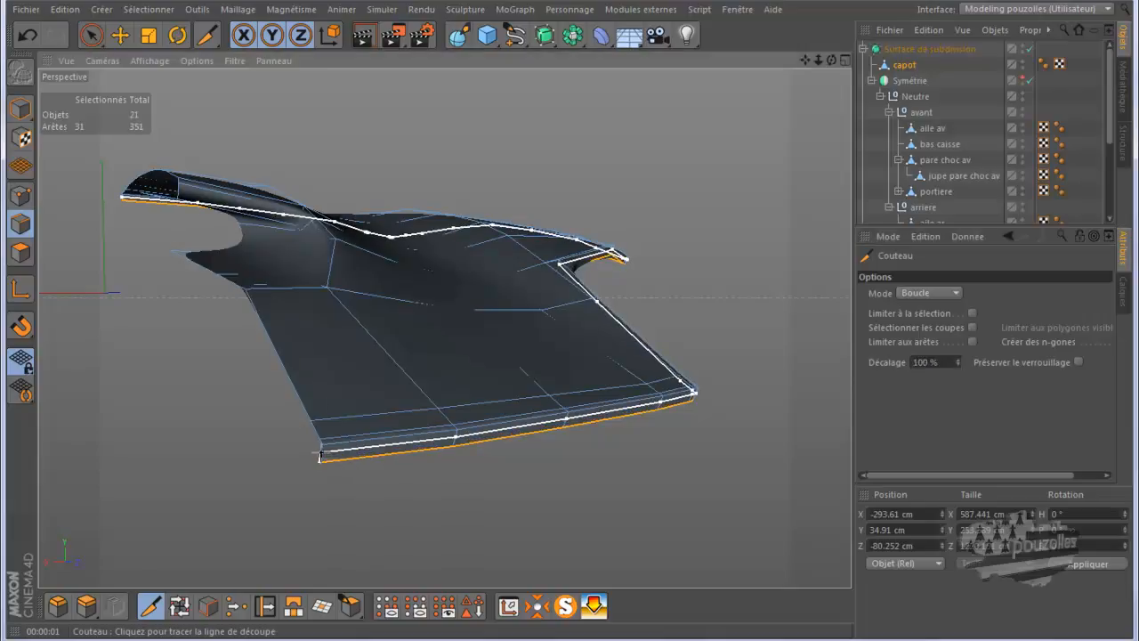
click(320, 454)
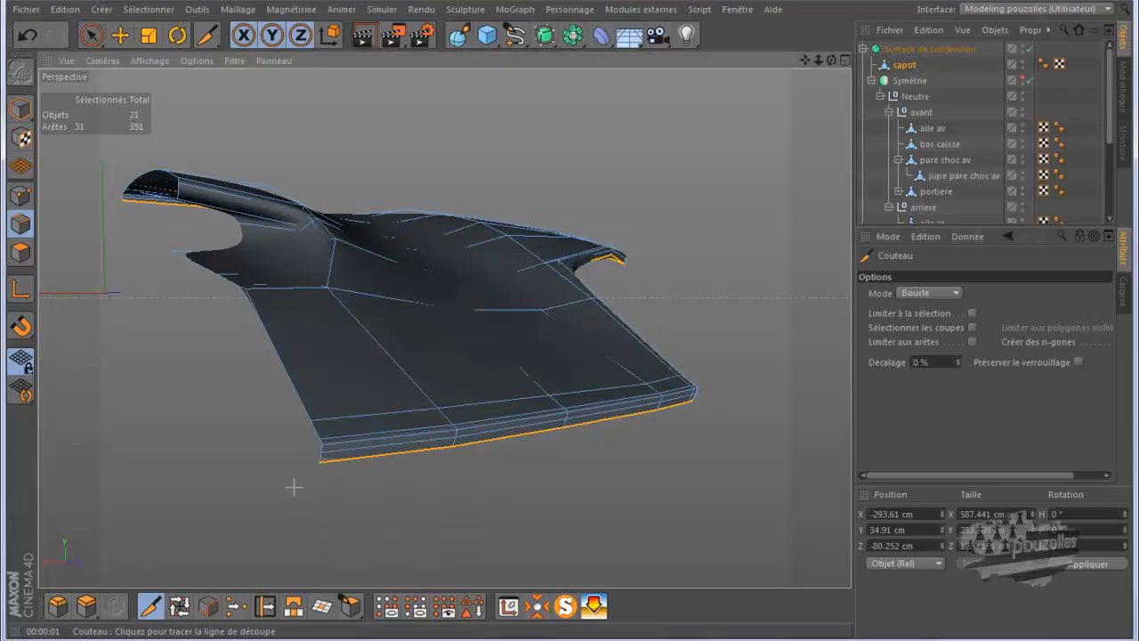
Show the capot in the full Avant view and disable the Surface de subdivision.
middle_click(218, 454)
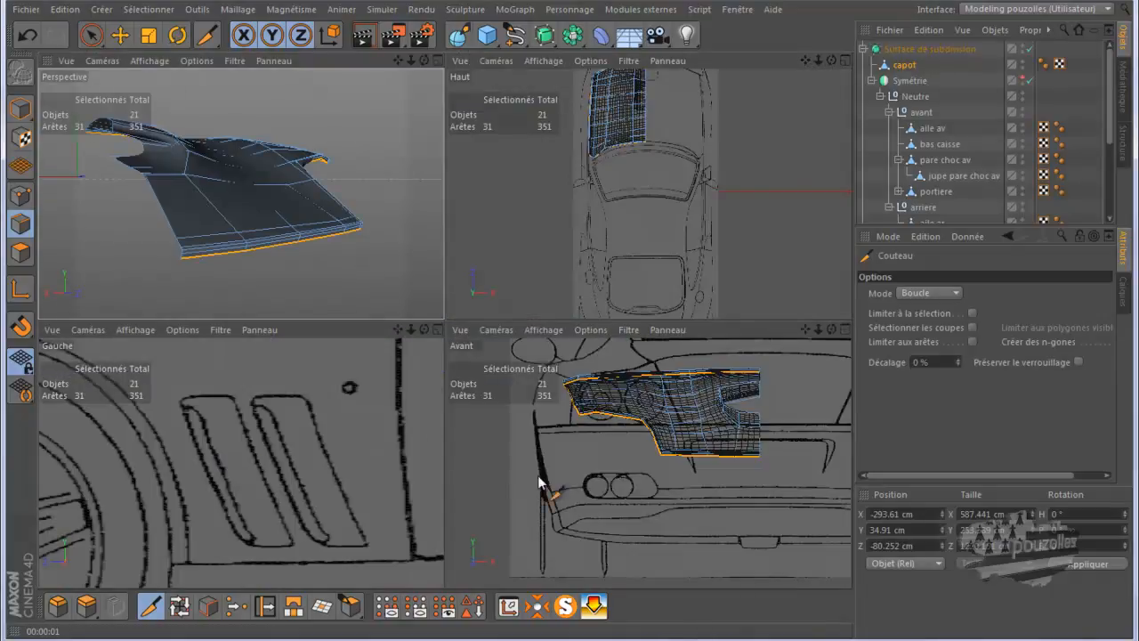
middle_click(656, 540)
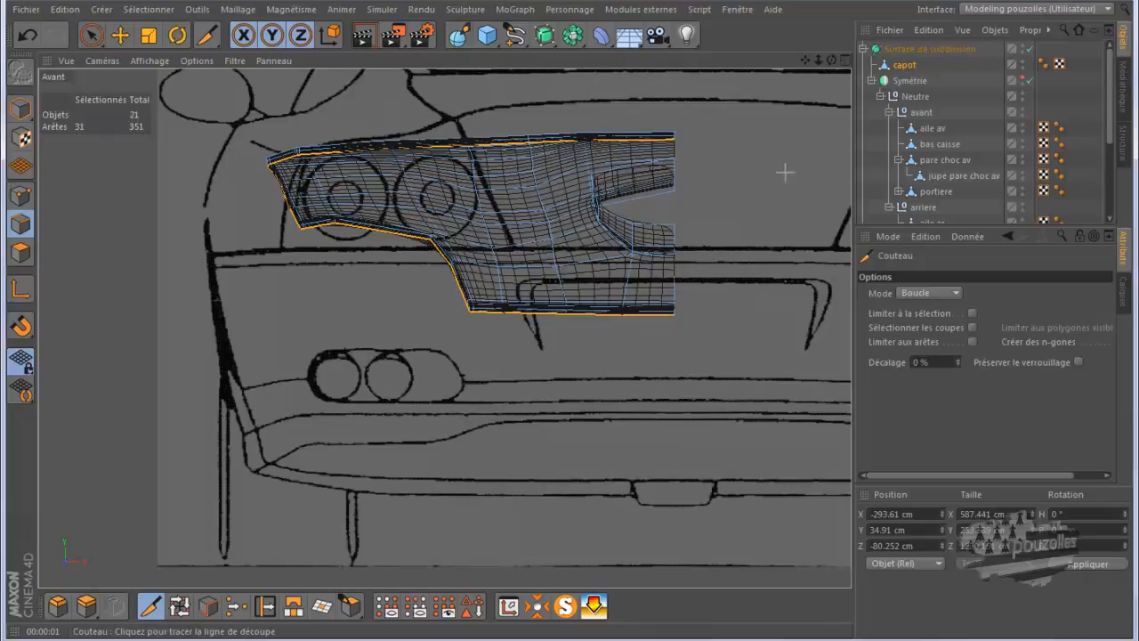
scroll(776, 183, down, 1)
scroll(774, 183, up, 1)
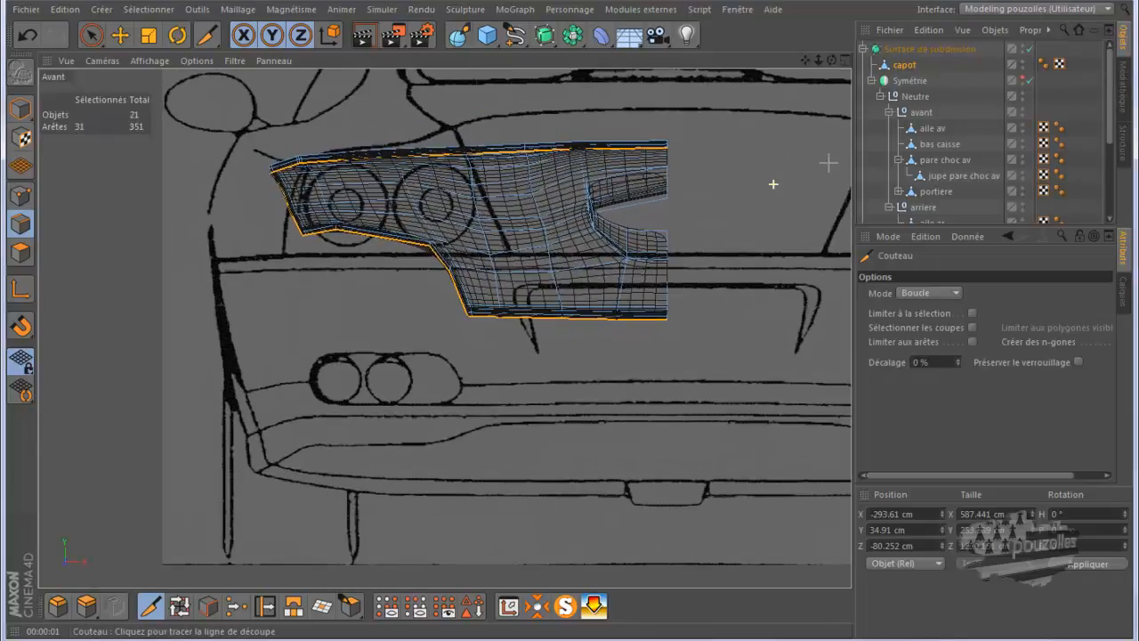
click(1030, 49)
mouse_move(806, 60)
mouse_down()
mouse_move(734, 145)
mouse_move(748, 154)
mouse_up()
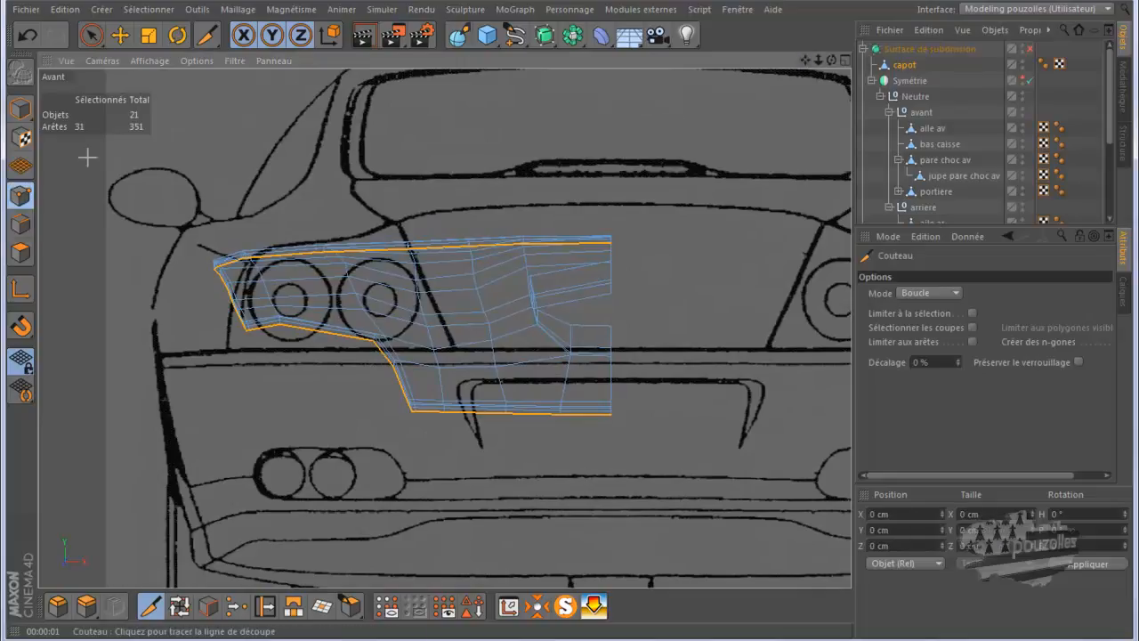
Select all points on the capot's centre line with a selection rectangle and set their X size and X position to 0 cm.
click(21, 360)
drag(90, 35, 153, 86)
drag(677, 177, 603, 460)
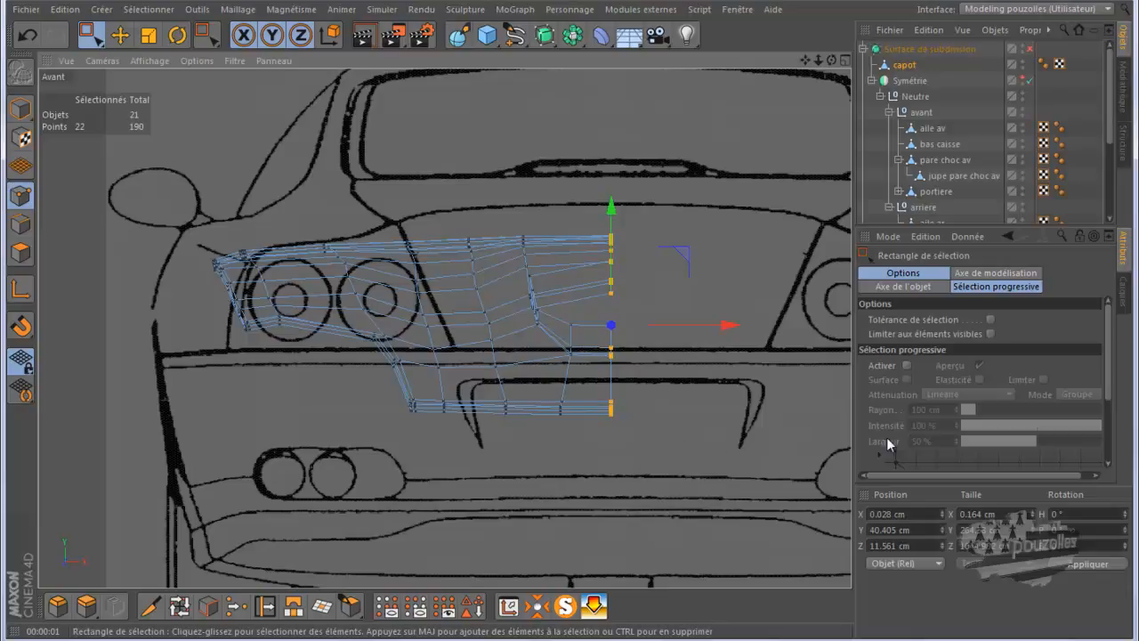
click(979, 514)
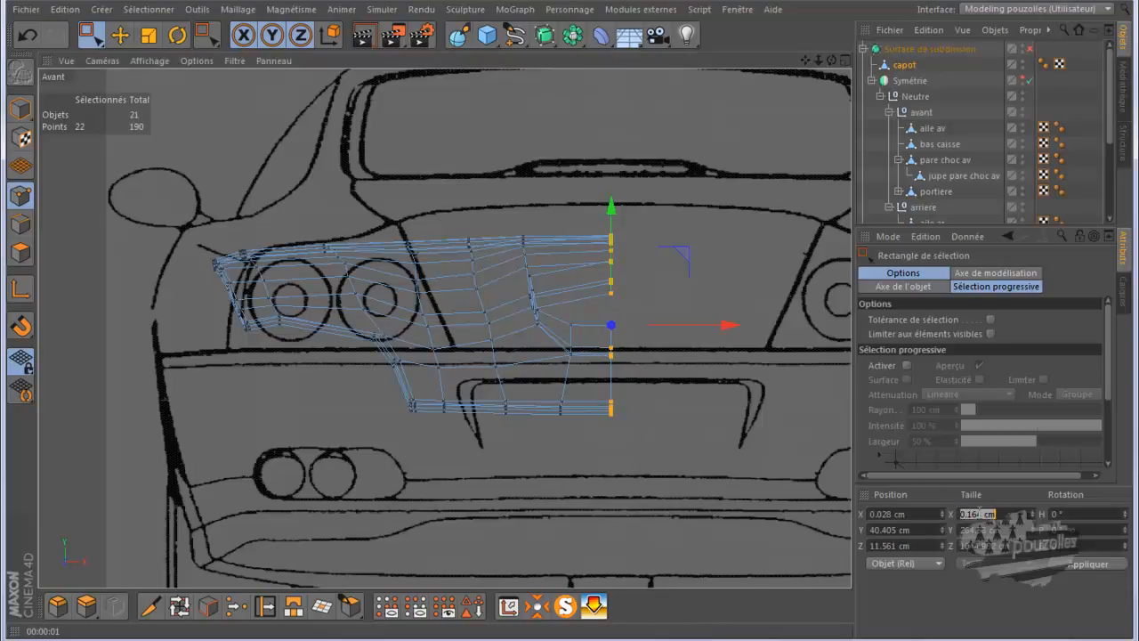
text(0)
click(1085, 565)
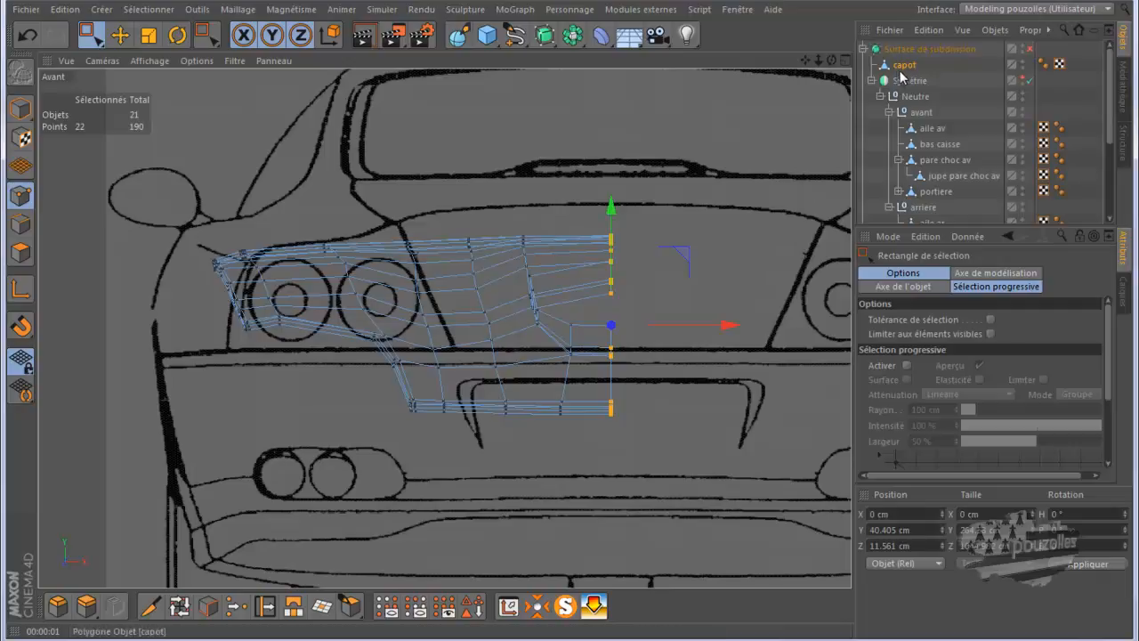
Move the capot into the avant group under Symétrie, make Symétrie visible, and show the whole car body in the Perspective view.
drag(908, 71, 936, 127)
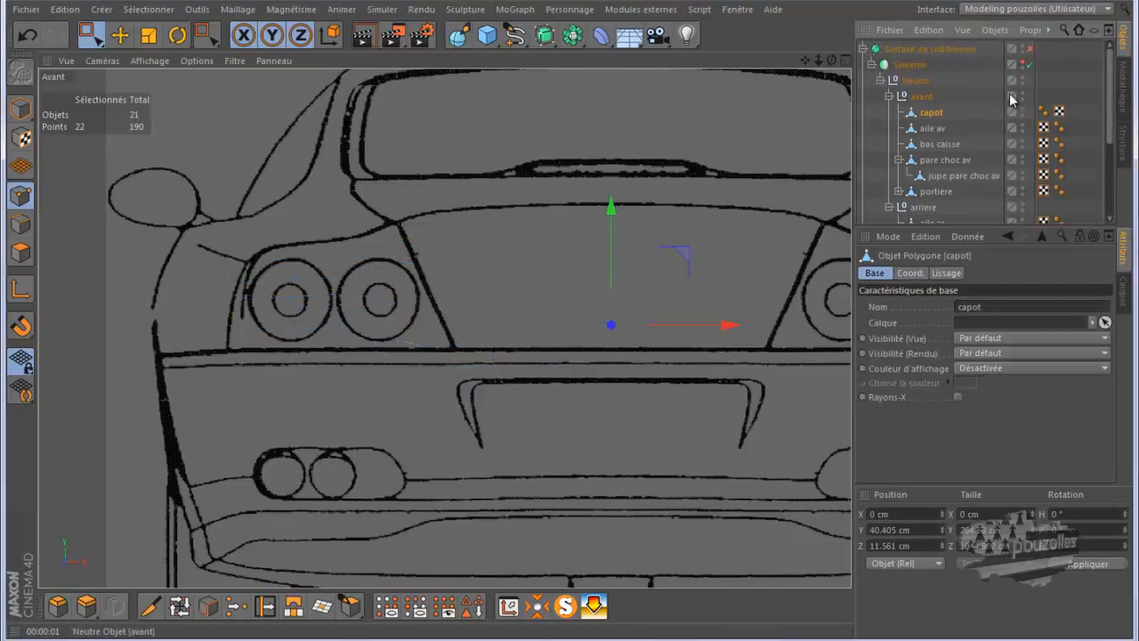
click(1024, 65)
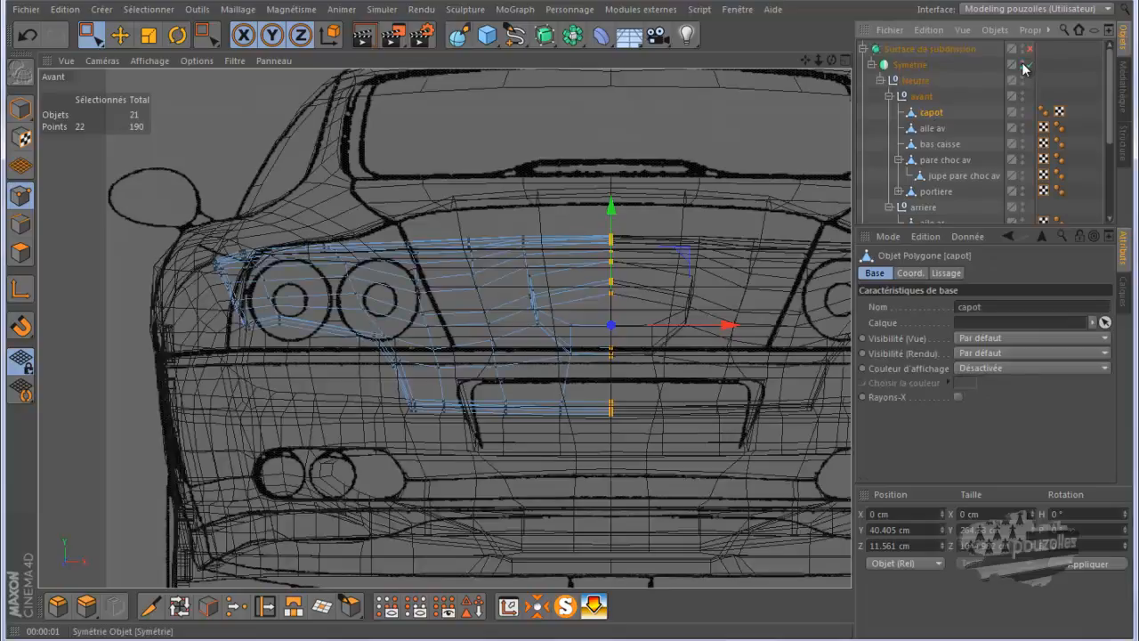
middle_click(367, 322)
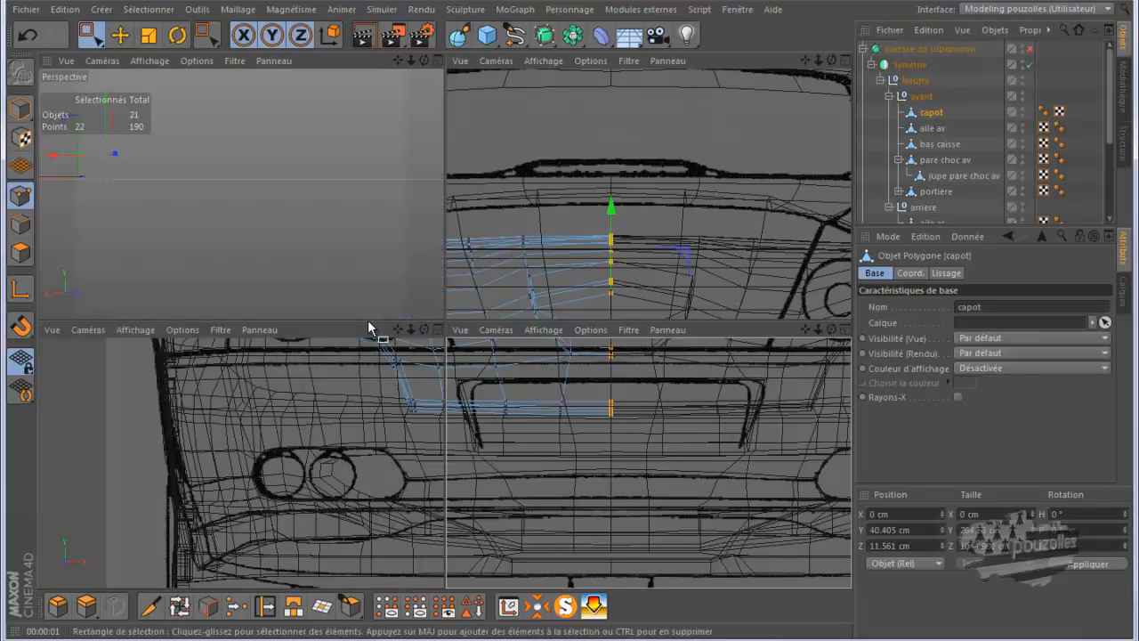
middle_click(364, 300)
scroll(581, 405, down, 10)
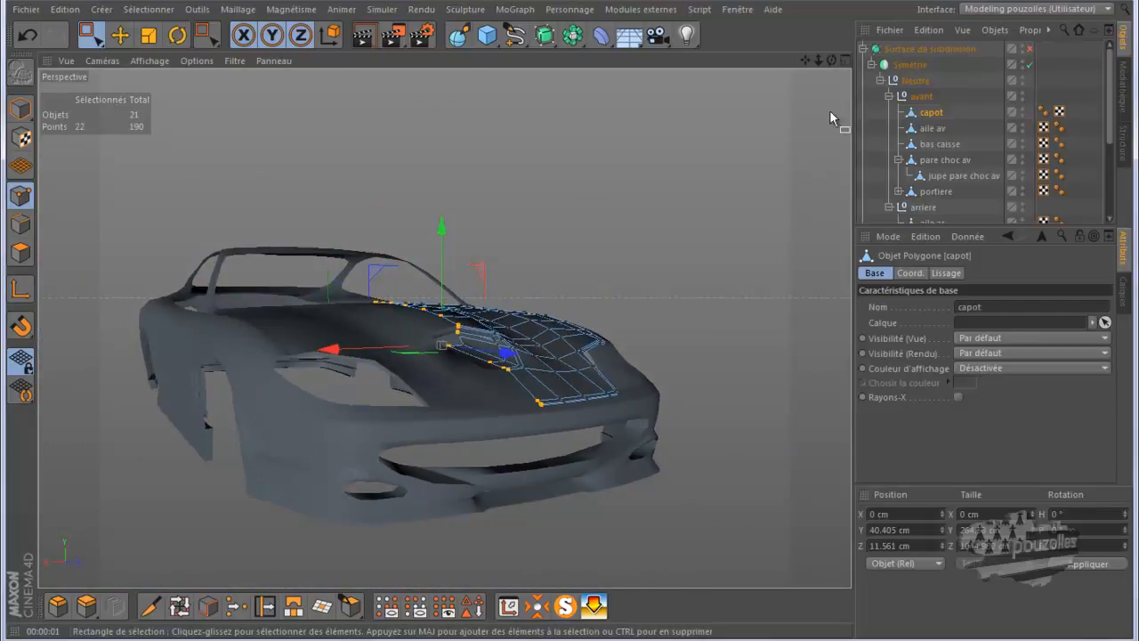
Enable the Surface de subdivision on the car body and collapse the Cube group in an enlarged object list, leaving nothing selected.
drag(833, 61, 565, 319)
drag(804, 61, 591, 322)
click(1030, 50)
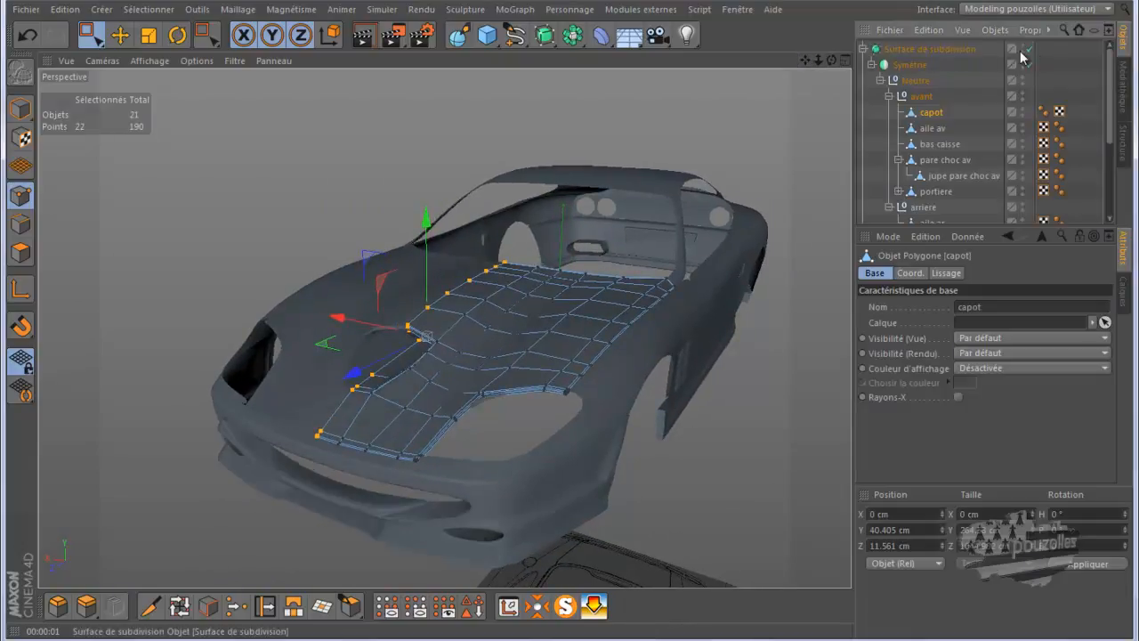
drag(926, 230, 924, 373)
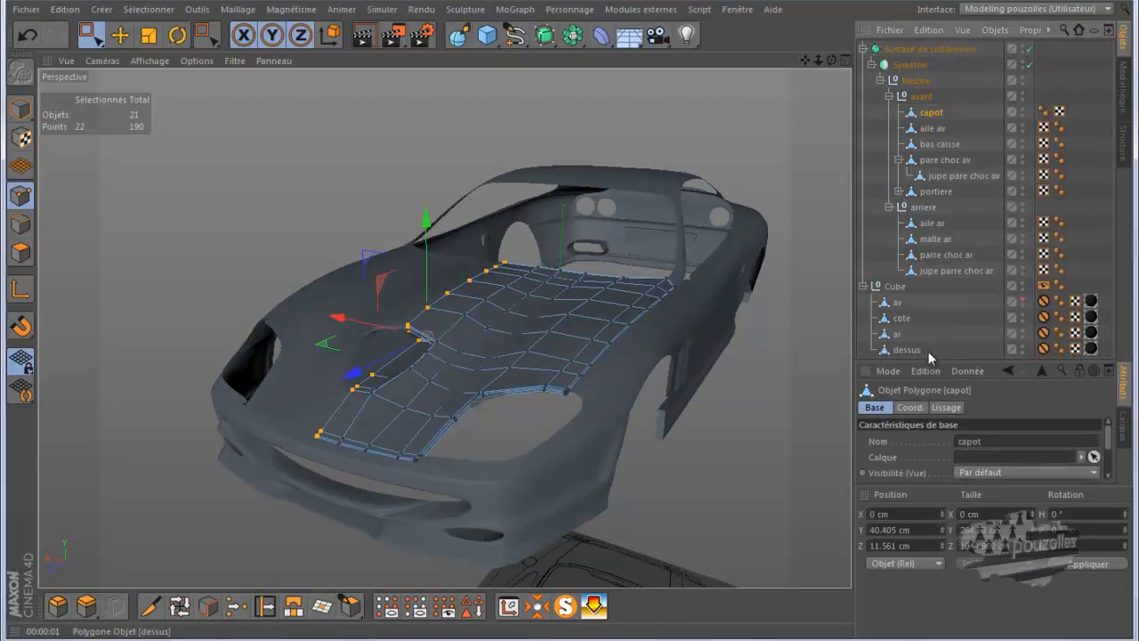
click(904, 331)
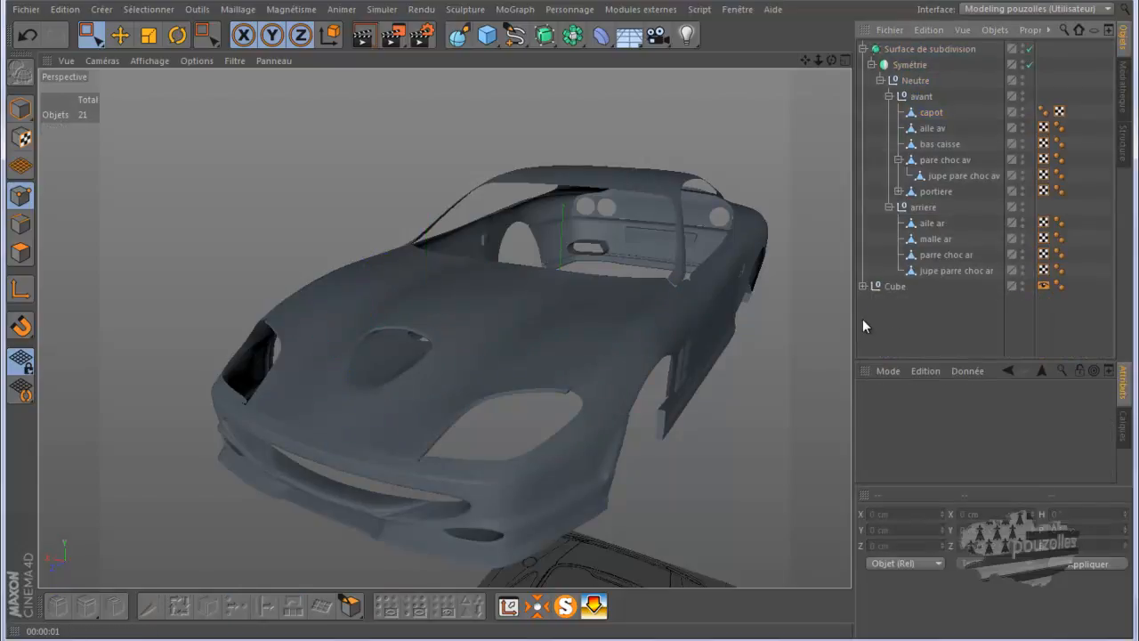
Render the active view of the smoothed capot from above and from a front three-quarter angle.
scroll(461, 508, up, 5)
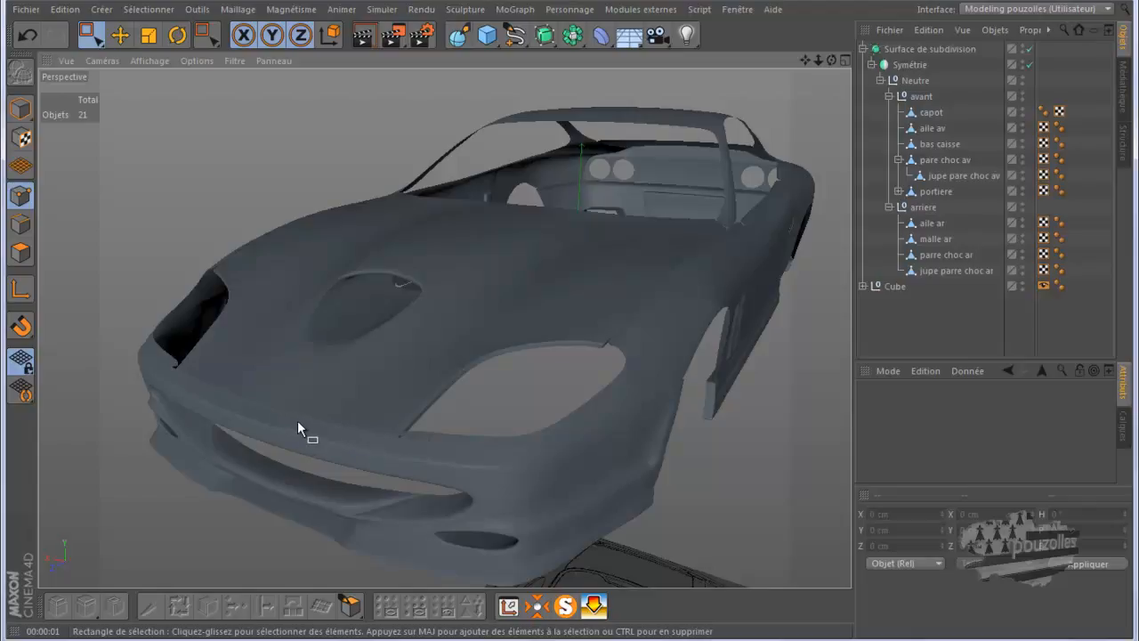
drag(831, 59, 571, 322)
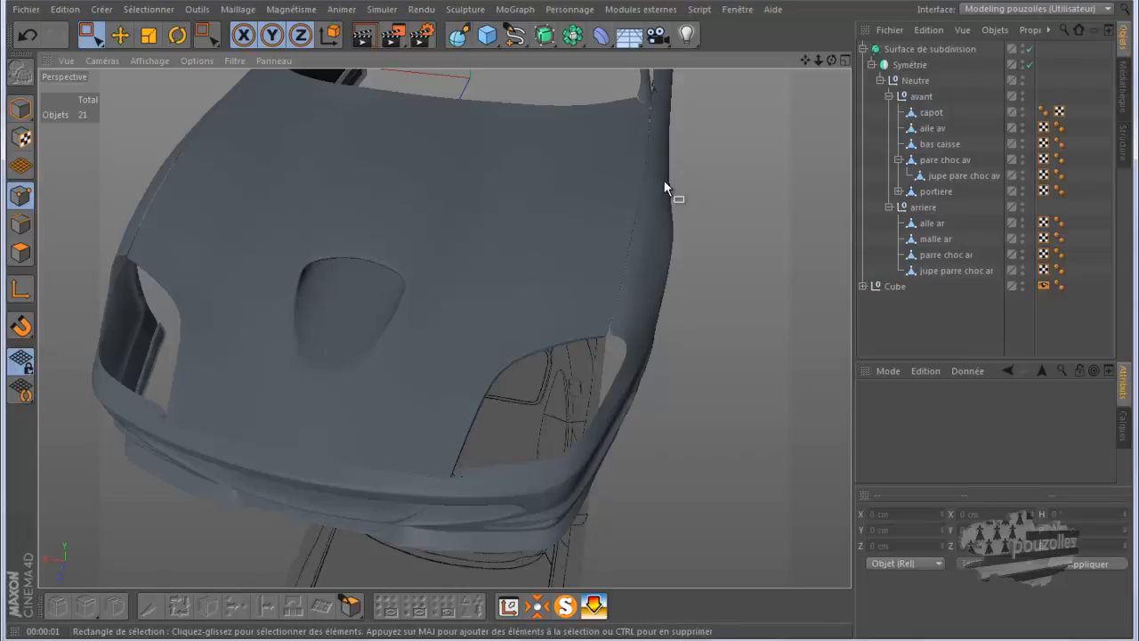
click(360, 41)
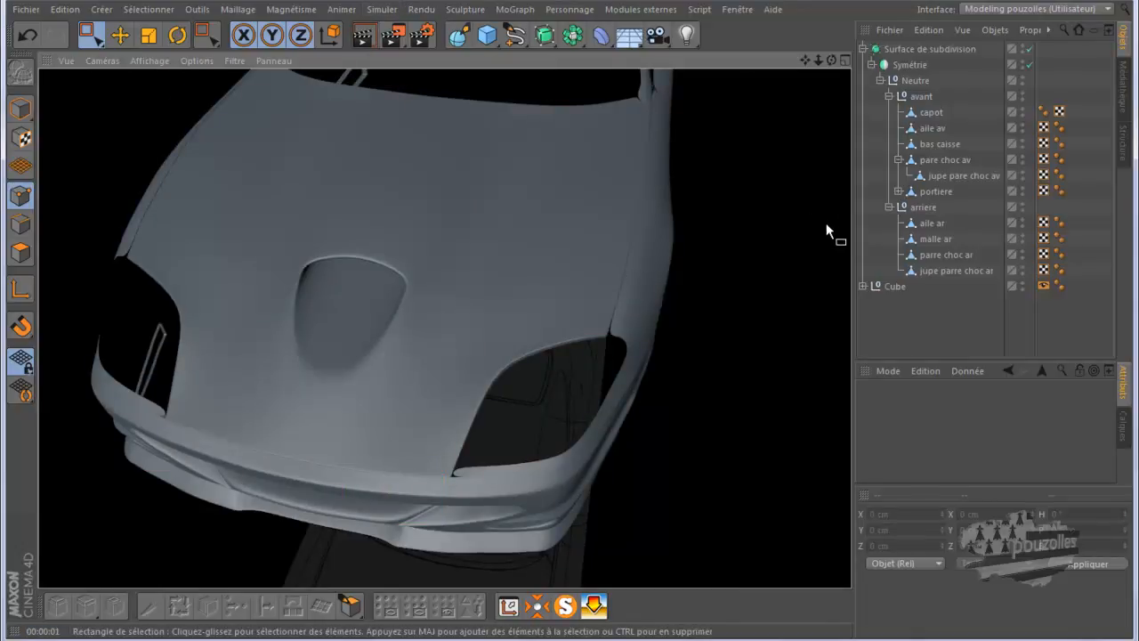
drag(832, 59, 570, 315)
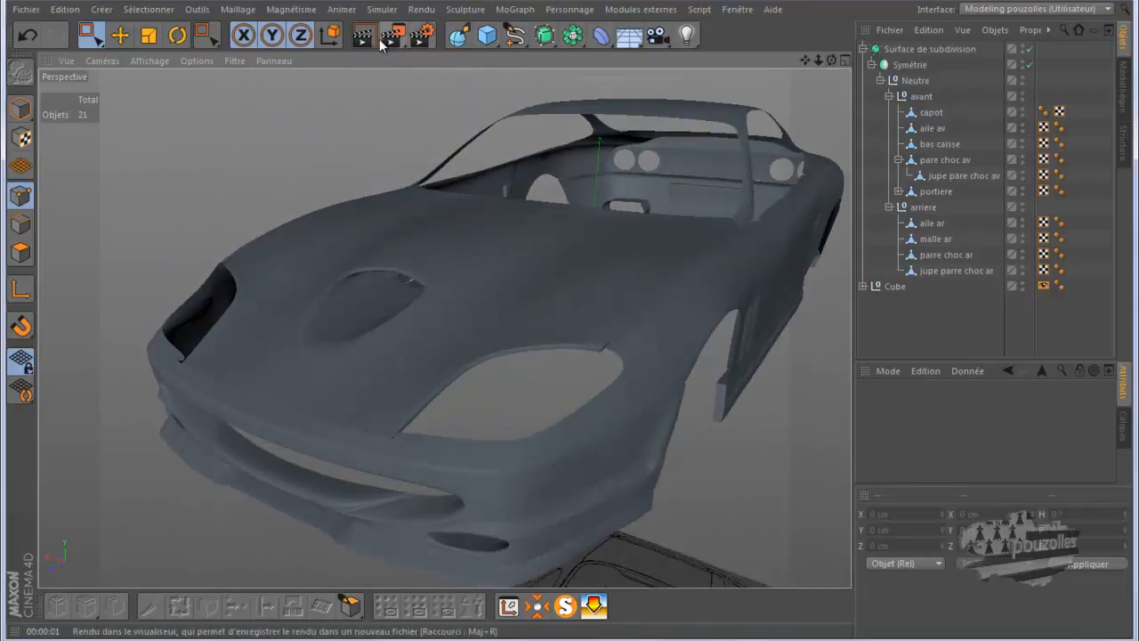
key(ctrl+r)
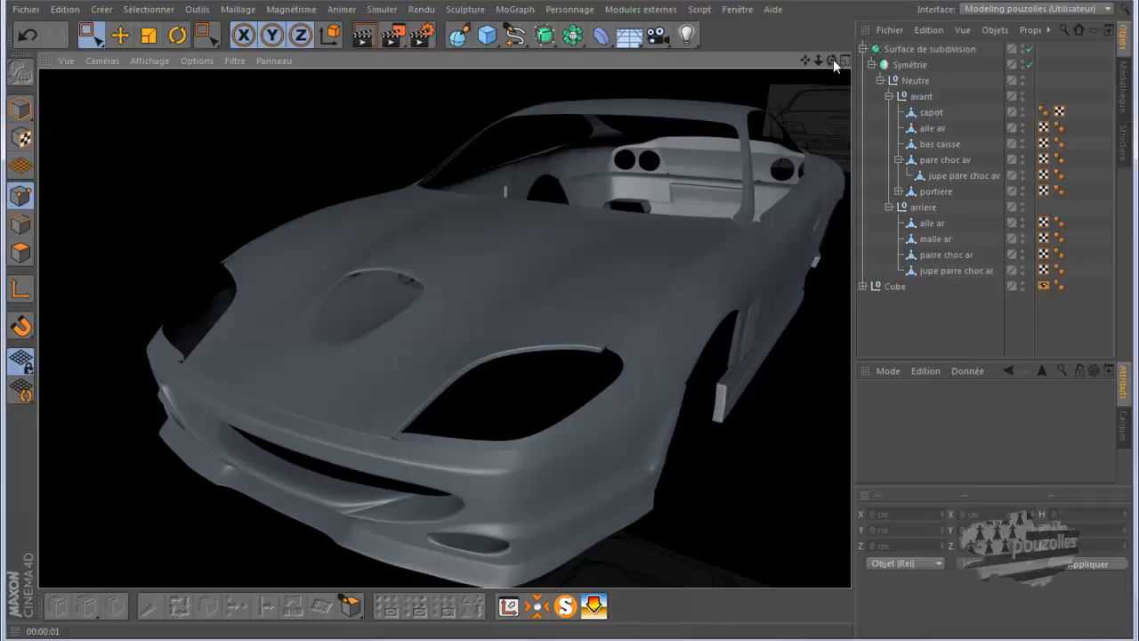
Examine the capot's side profile and windscreen edge, and render the whole car body from a raised front three-quarter angle.
scroll(530, 334, down, 4)
drag(805, 60, 569, 316)
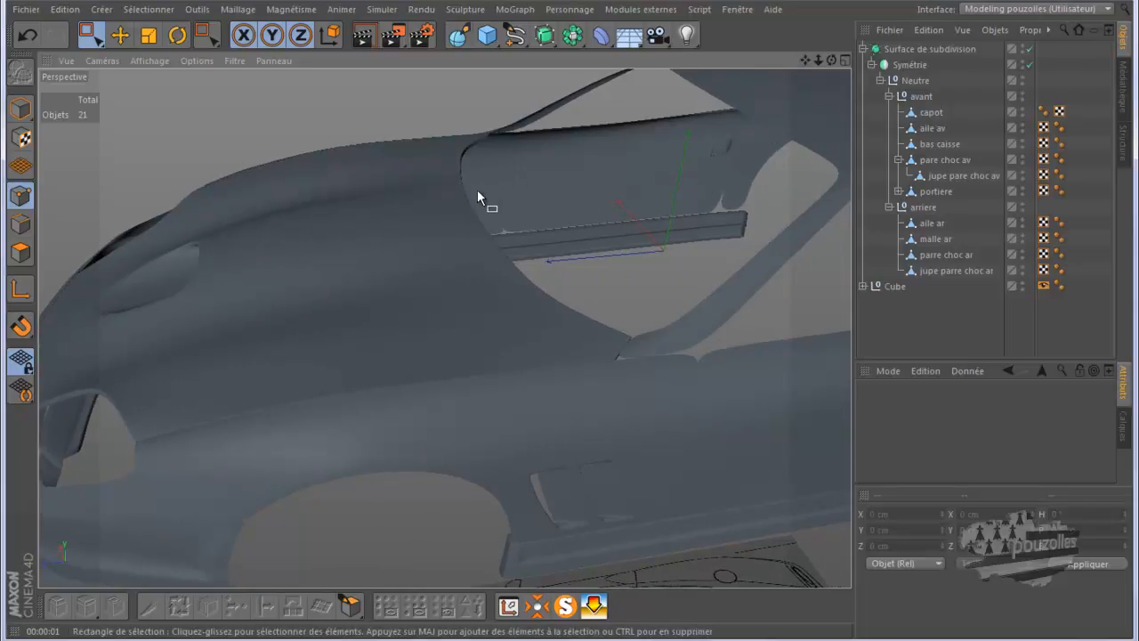
mouse_move(812, 78)
mouse_down()
mouse_move(565, 316)
mouse_move(821, 76)
mouse_up()
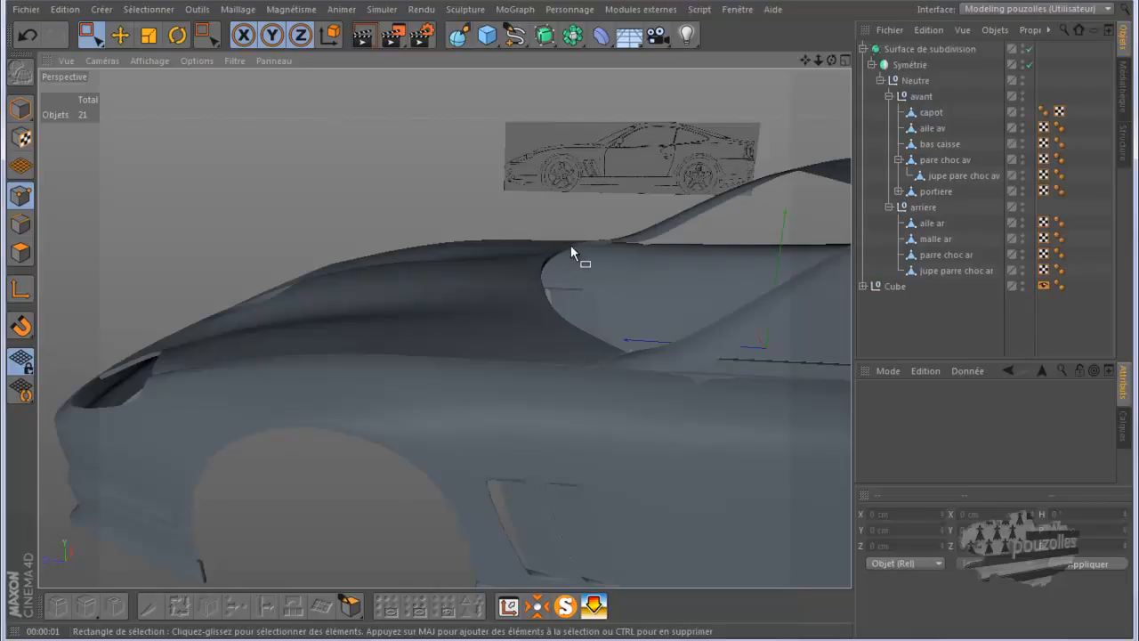
scroll(570, 250, down, 6)
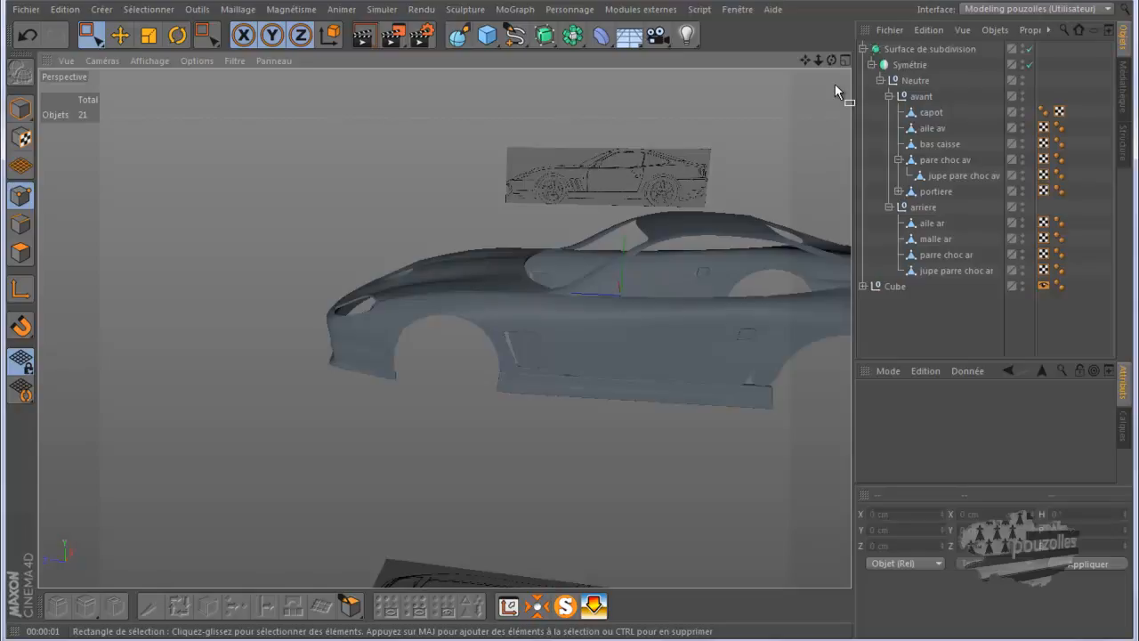
drag(830, 59, 569, 320)
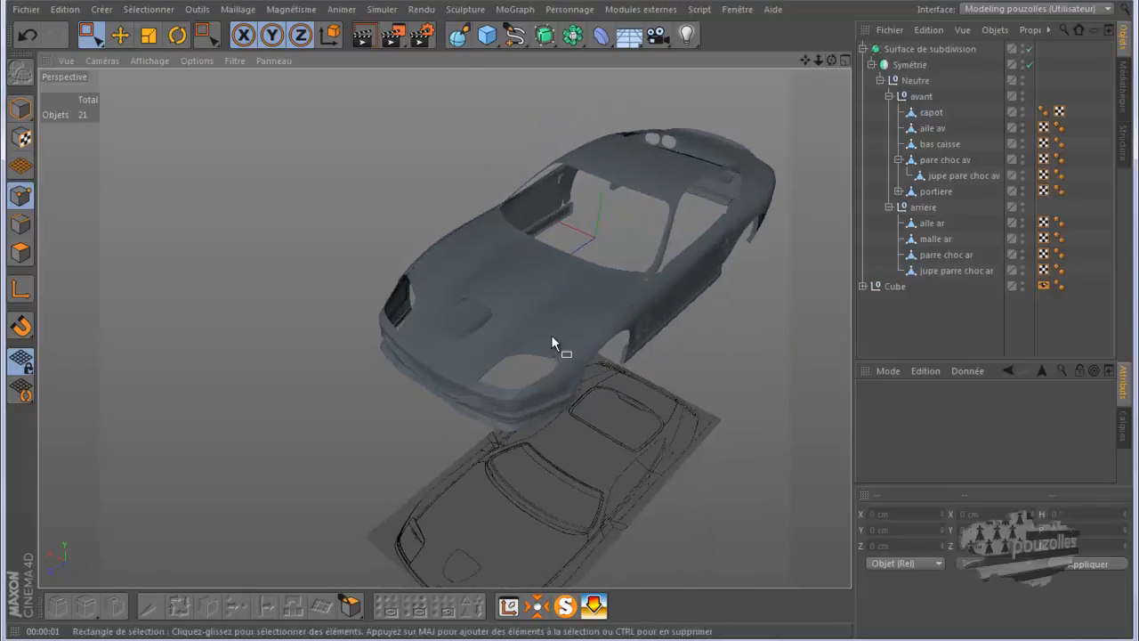
scroll(674, 284, up, 5)
click(367, 36)
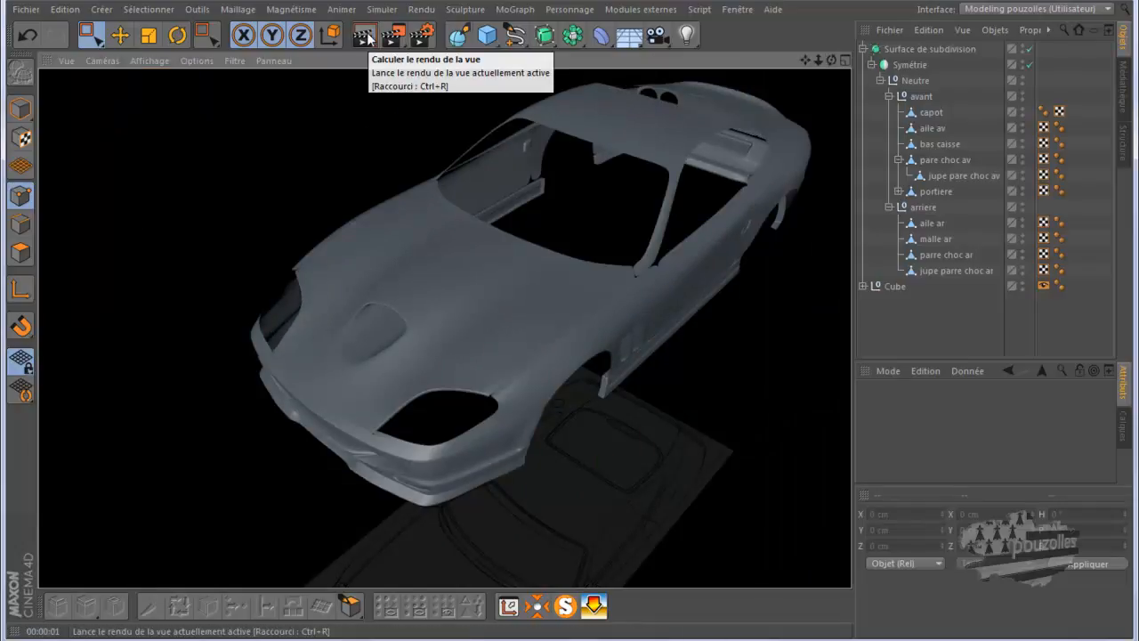